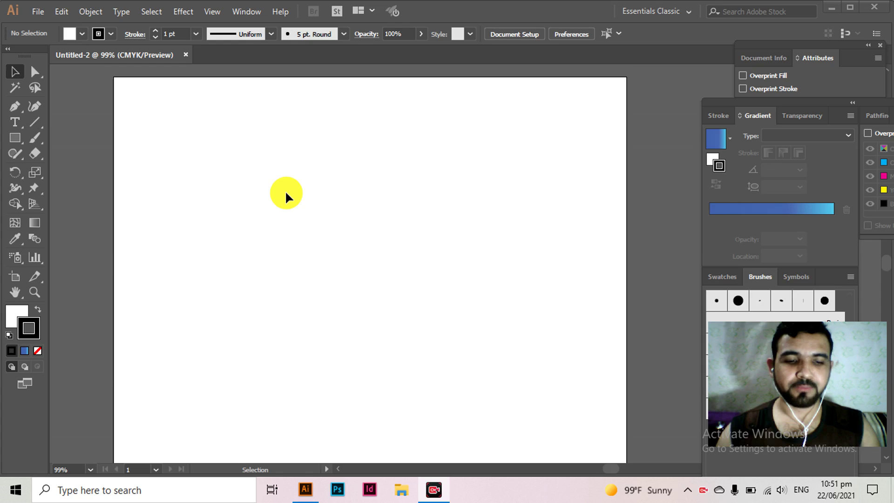
pyautogui.scroll(-1, 286, 192)
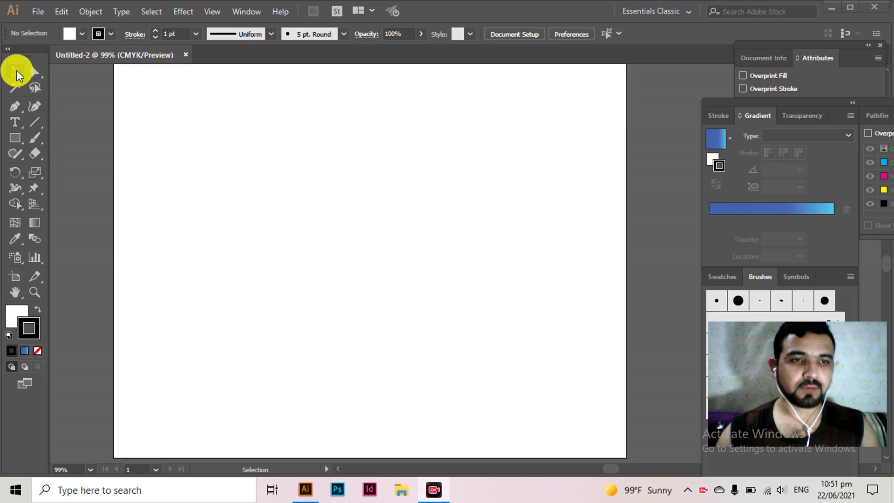
pyautogui.click(40, 153)
pyautogui.click(16, 72)
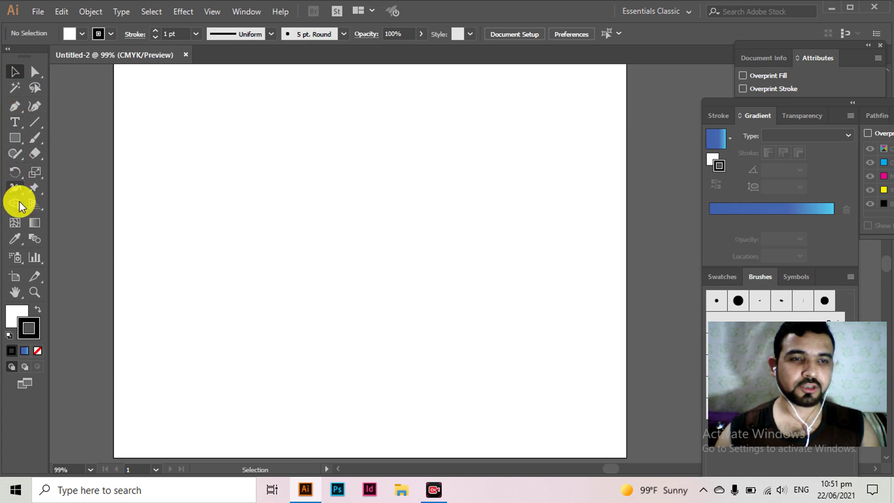
# - Try the Curvature tool by drawing an open five-point curved path on the artboard, and delete the path
pyautogui.click(34, 106)
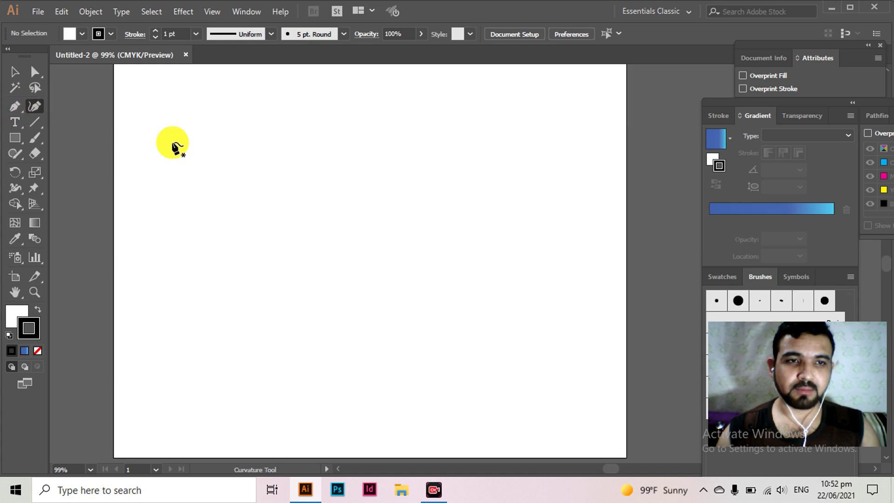
pyautogui.click(181, 159)
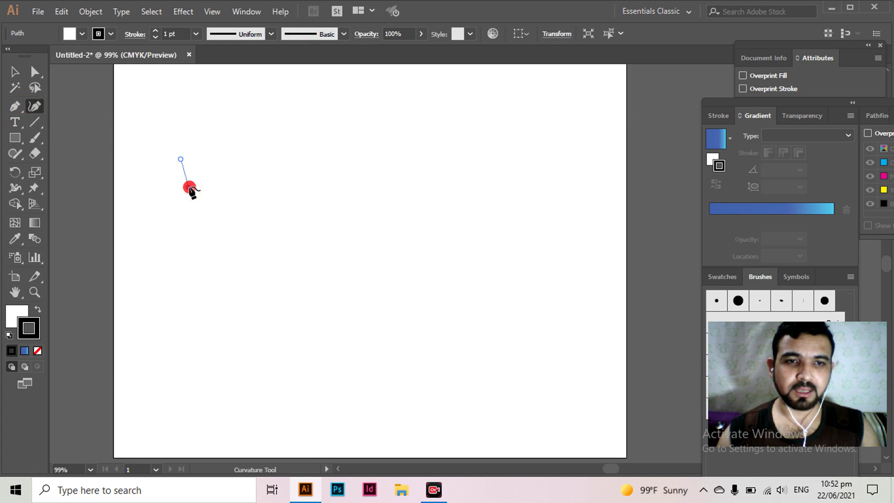
pyautogui.click(188, 187)
pyautogui.click(289, 161)
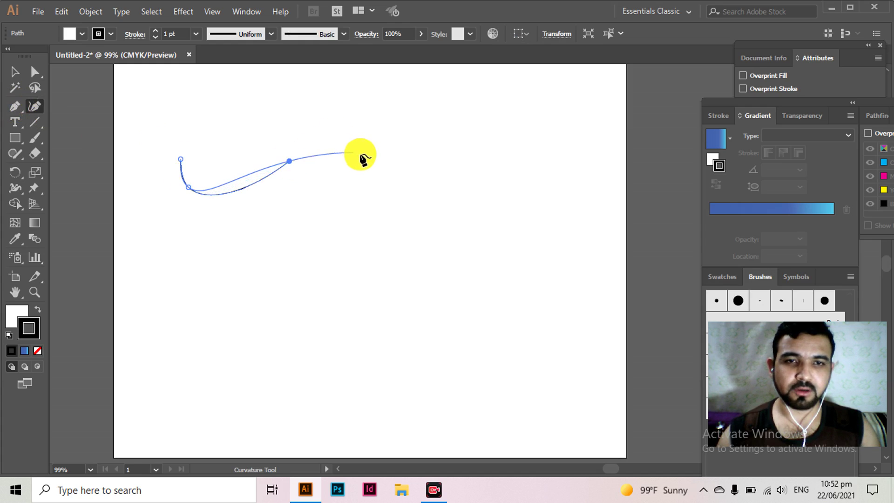
pyautogui.click(384, 193)
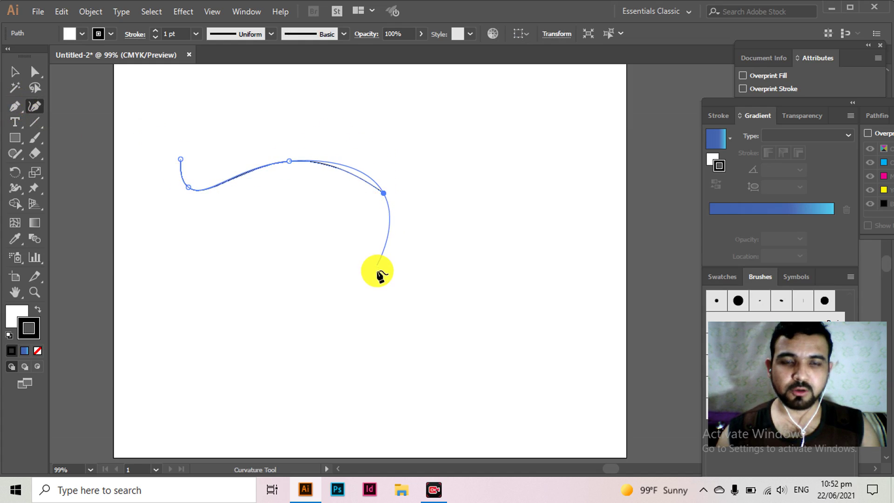
pyautogui.click(374, 286)
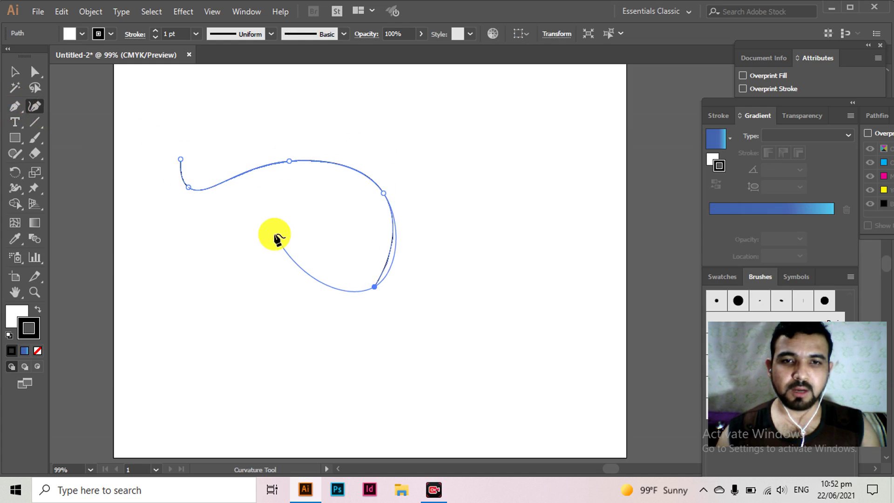
pyautogui.click(13, 75)
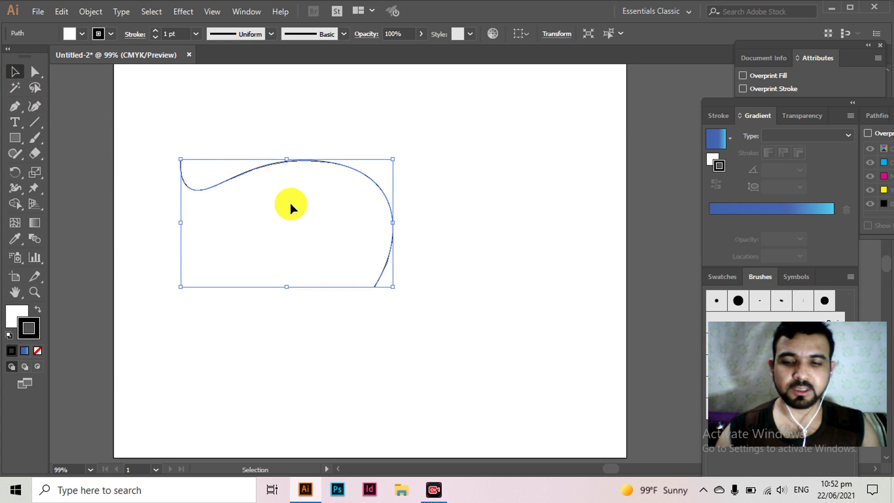
pyautogui.press('Delete')
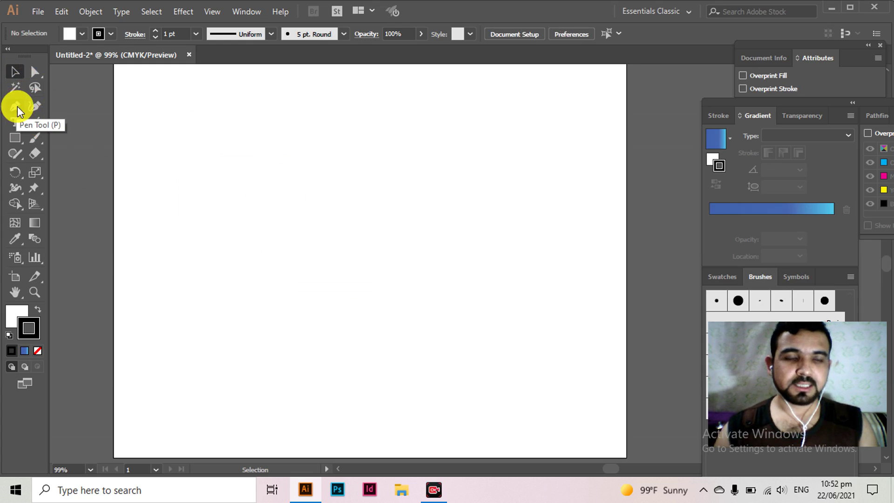
# - Draw a large upright rectangle near the middle of the artboard with the Rectangle tool
pyautogui.click(14, 138)
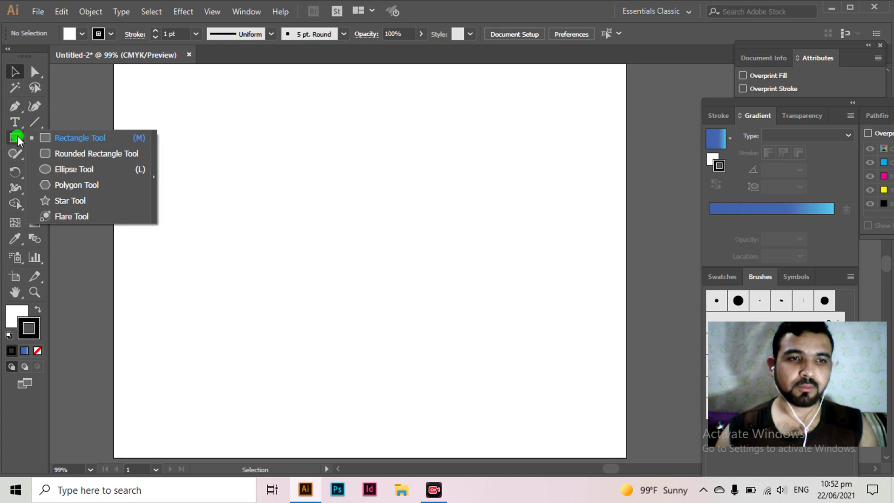
pyautogui.click(63, 137)
pyautogui.moveTo(242, 139); pyautogui.dragTo(437, 358)
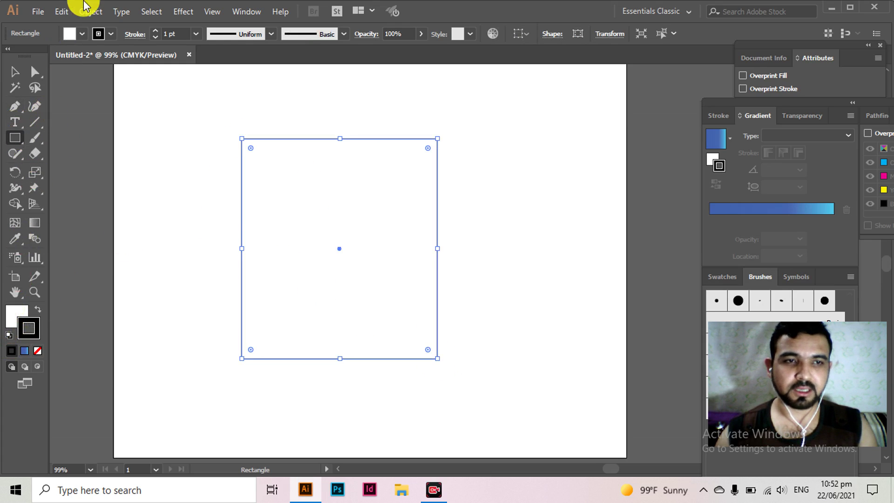
# - Set the rectangle's stroke weight to 3 pt
pyautogui.click(196, 34)
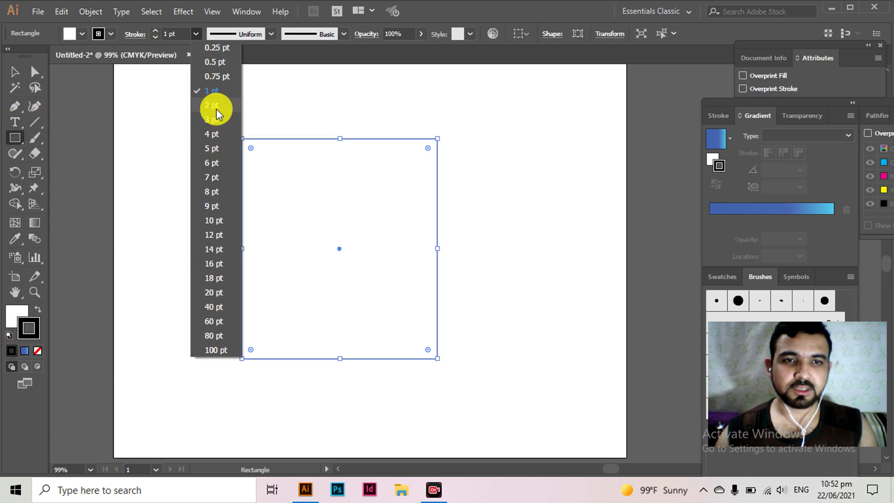
pyautogui.click(215, 107)
pyautogui.click(196, 34)
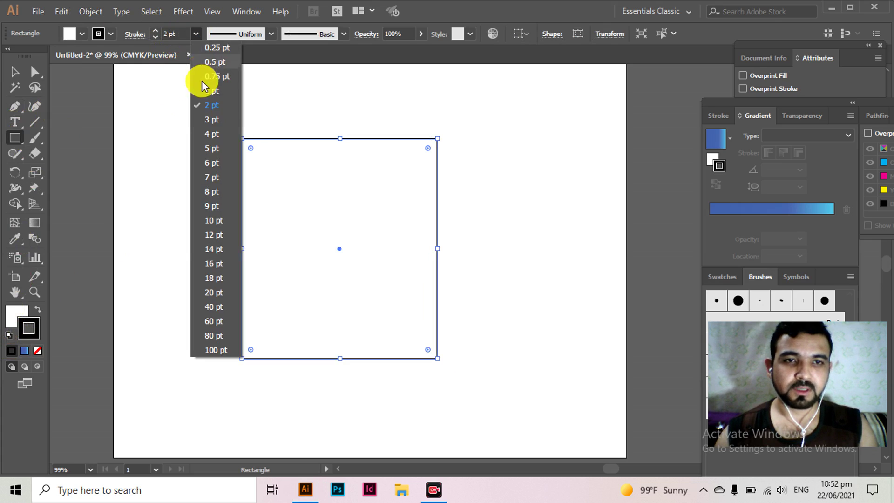
pyautogui.click(206, 114)
# - Try rounding the rectangle's corners and stretching its right side outward, undoing each change
pyautogui.click(15, 71)
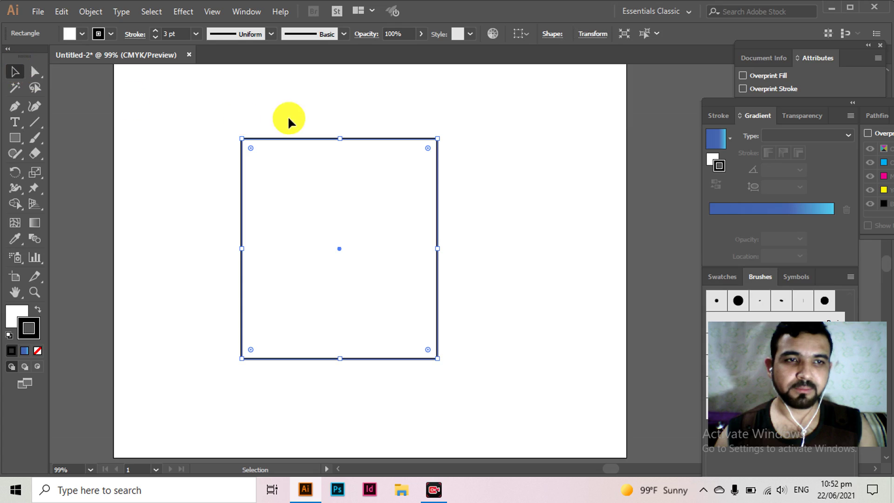
pyautogui.click(298, 119)
pyautogui.click(301, 139)
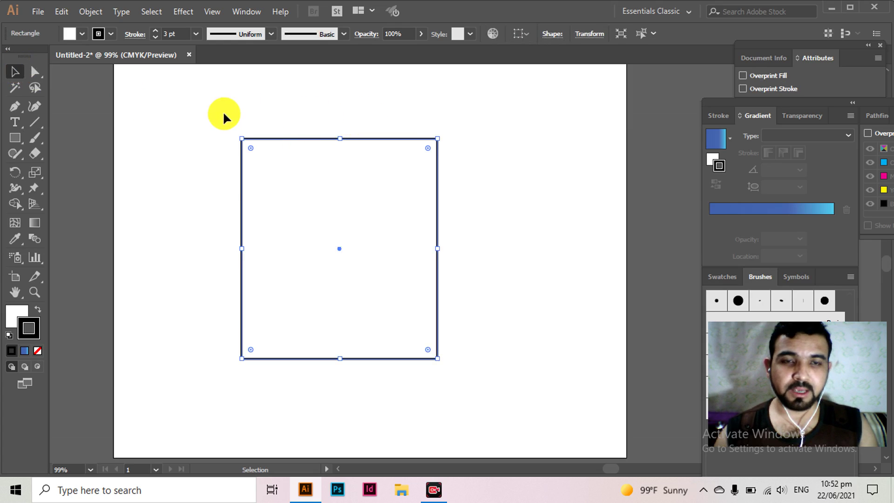
pyautogui.moveTo(222, 113); pyautogui.dragTo(387, 193)
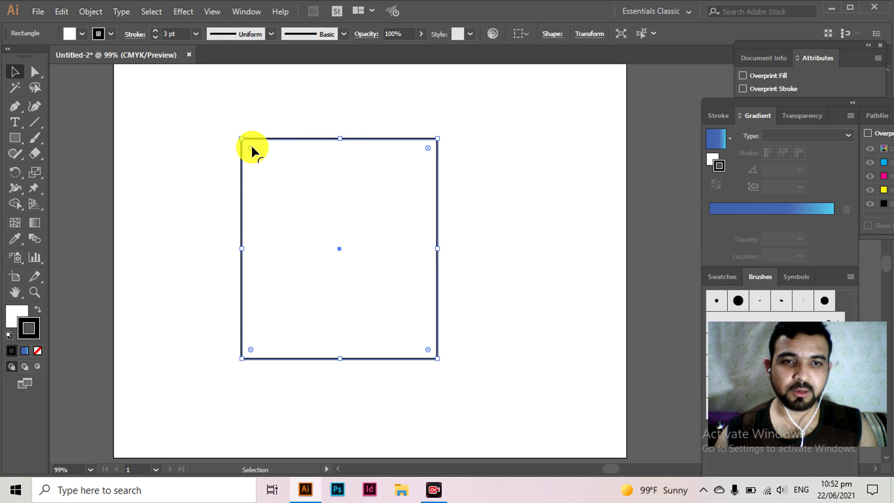
pyautogui.moveTo(252, 148); pyautogui.dragTo(265, 182)
pyautogui.hotkey('ctrl', 'z')
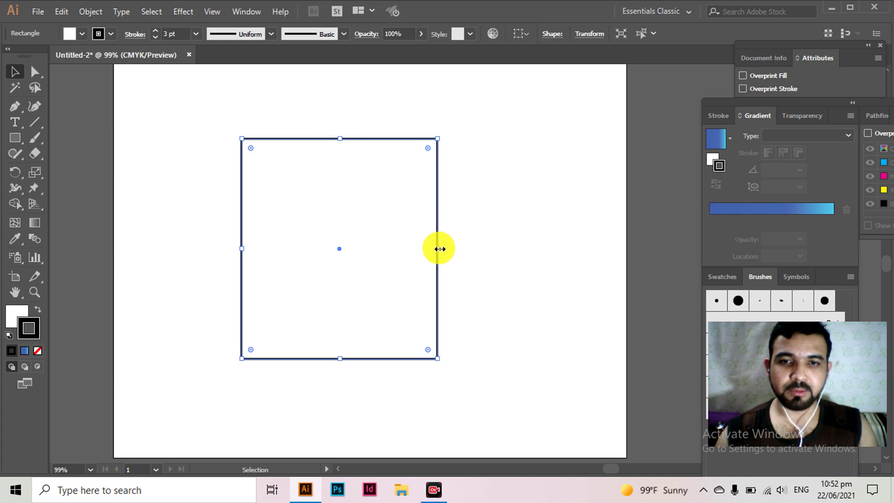
pyautogui.moveTo(440, 244); pyautogui.dragTo(464, 253)
pyautogui.hotkey('ctrl', 'z')
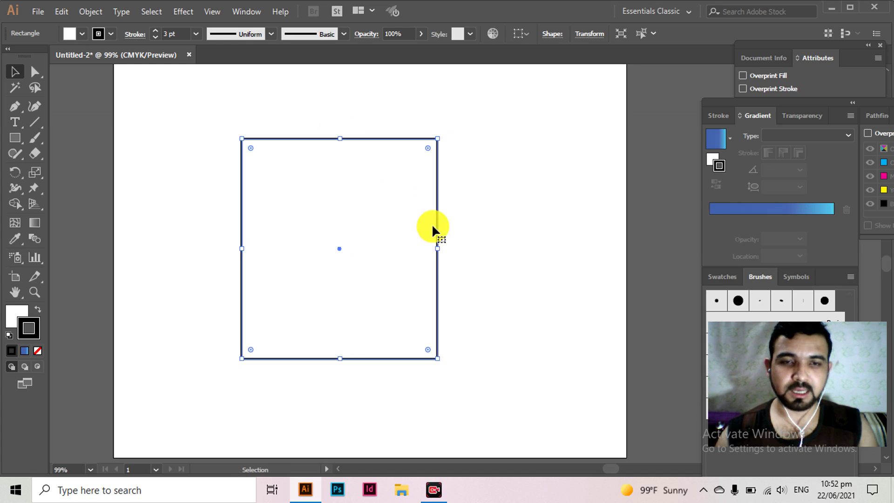
pyautogui.moveTo(437, 248)
pyautogui.mouseDown()
pyautogui.moveTo(452, 250)
pyautogui.moveTo(440, 249)
pyautogui.mouseUp()
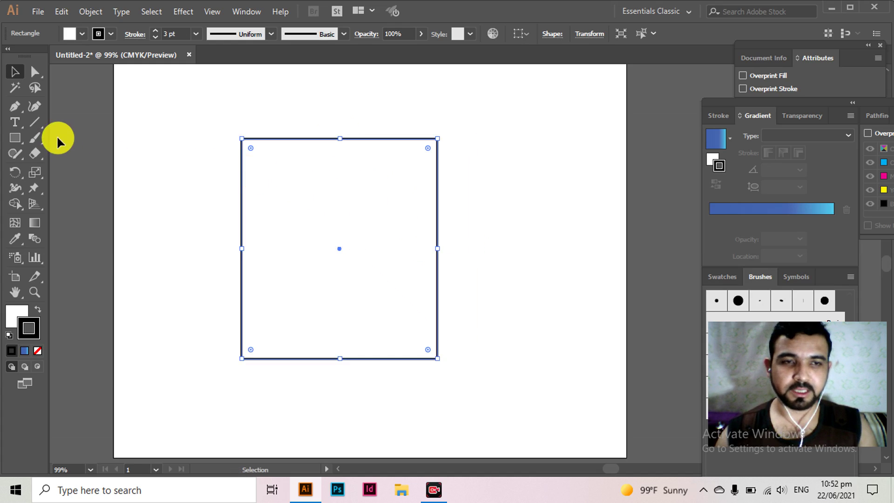
# - Try bowing the rectangle's top edge upward with the Curvature tool from two different points, undoing each bend
pyautogui.click(34, 107)
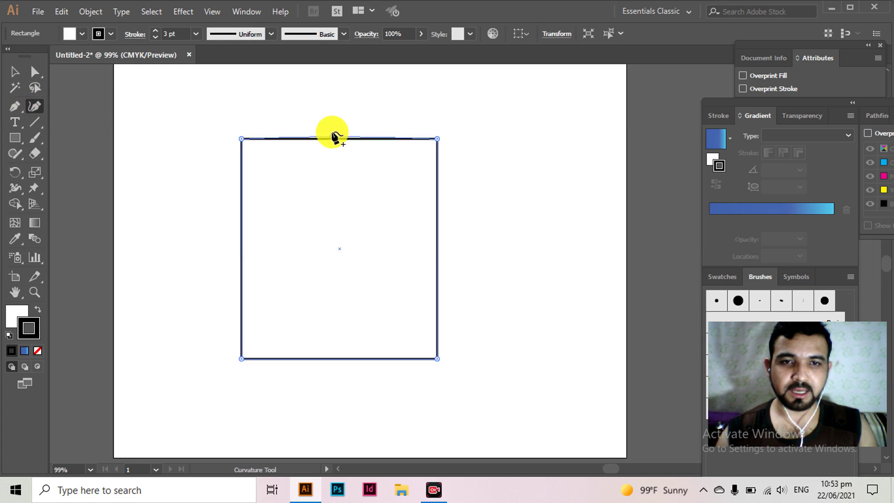
pyautogui.moveTo(334, 137); pyautogui.dragTo(333, 122)
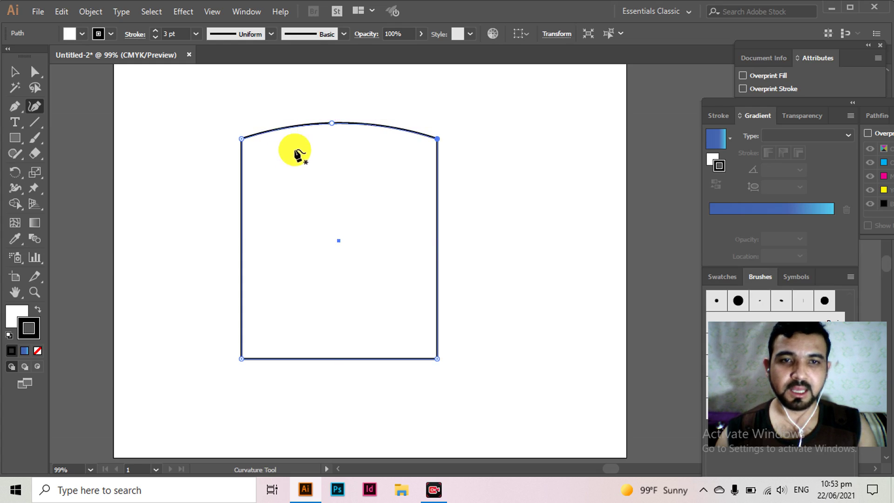
pyautogui.hotkey('ctrl', 'z')
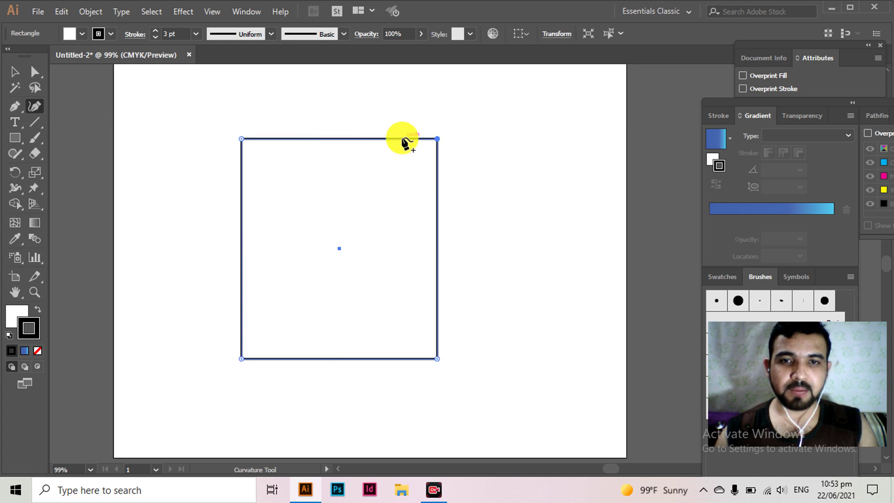
pyautogui.moveTo(404, 140); pyautogui.dragTo(399, 123)
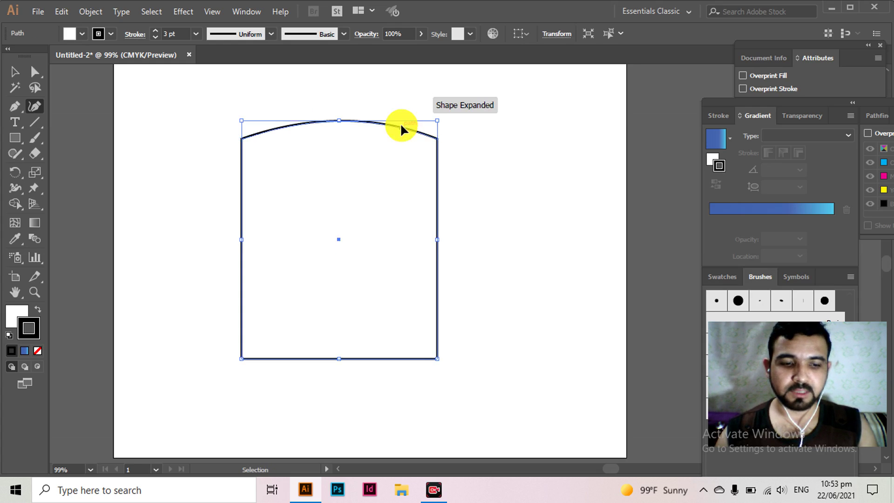
pyautogui.hotkey('ctrl', 'z')
pyautogui.click(13, 71)
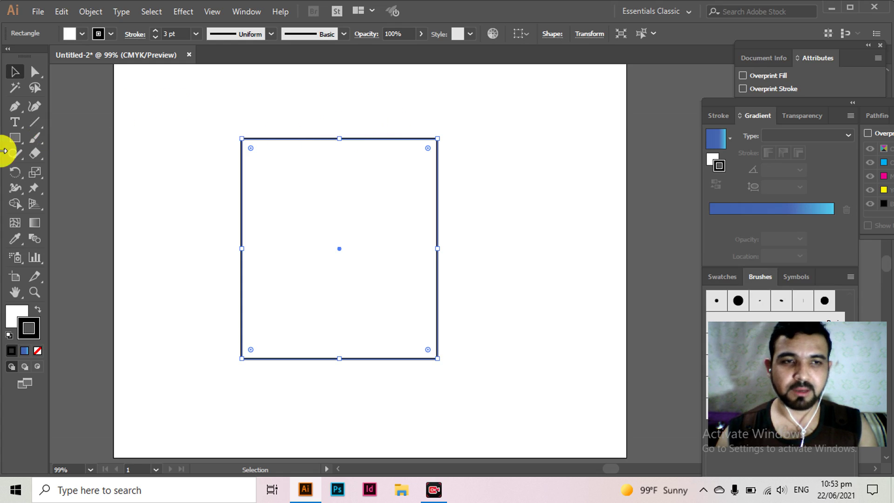
# - Shape the rectangle's top edge into a wave with the Curvature tool, raising its right half and lowering its left half, and deselect it
pyautogui.click(35, 106)
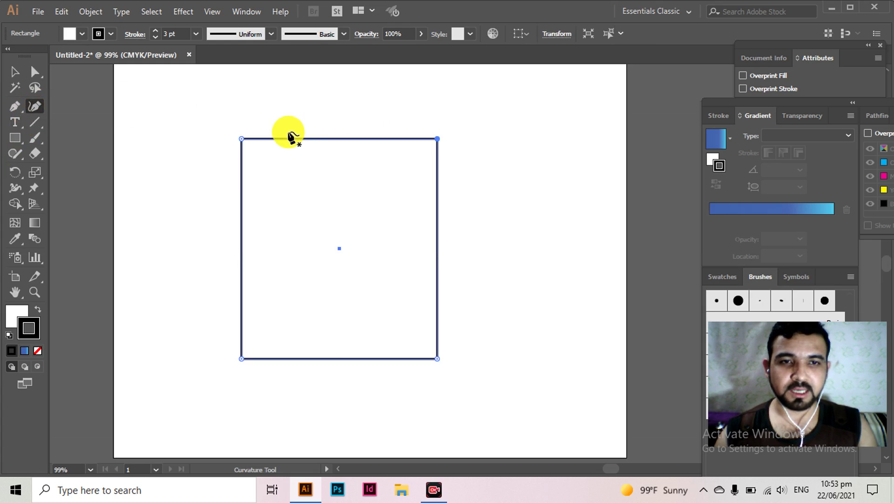
pyautogui.click(272, 139)
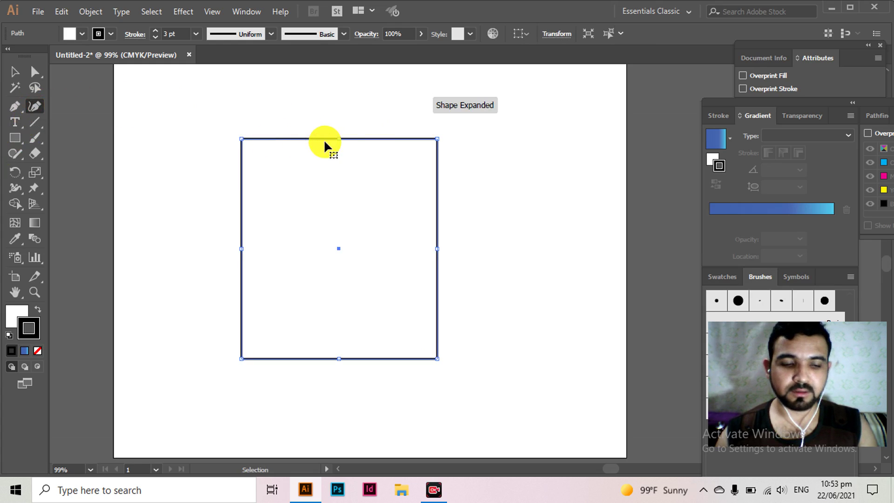
pyautogui.hotkey('ctrl', 'z')
pyautogui.moveTo(375, 139); pyautogui.dragTo(373, 131)
pyautogui.moveTo(299, 136); pyautogui.dragTo(300, 141)
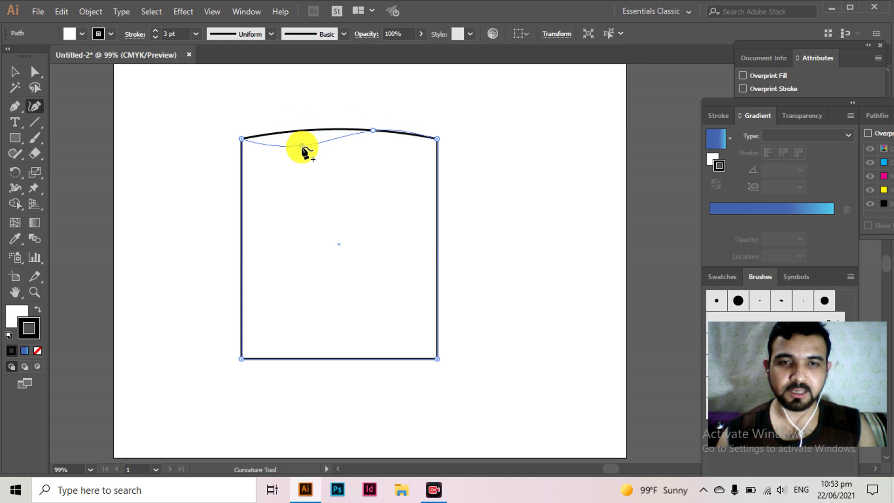
pyautogui.click(302, 146)
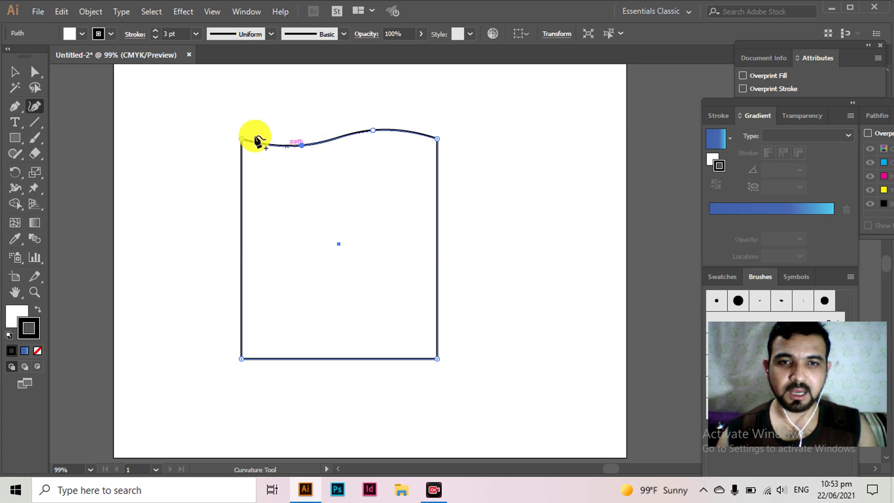
pyautogui.click(15, 72)
pyautogui.click(189, 136)
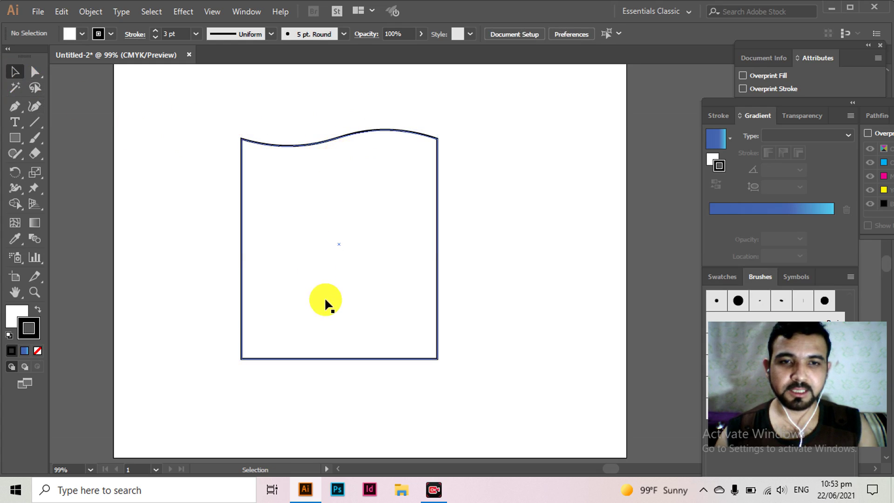
# - Bend the shape's bottom edge into a wave with the Curvature tool, raising its left half and lowering its right half
pyautogui.click(34, 106)
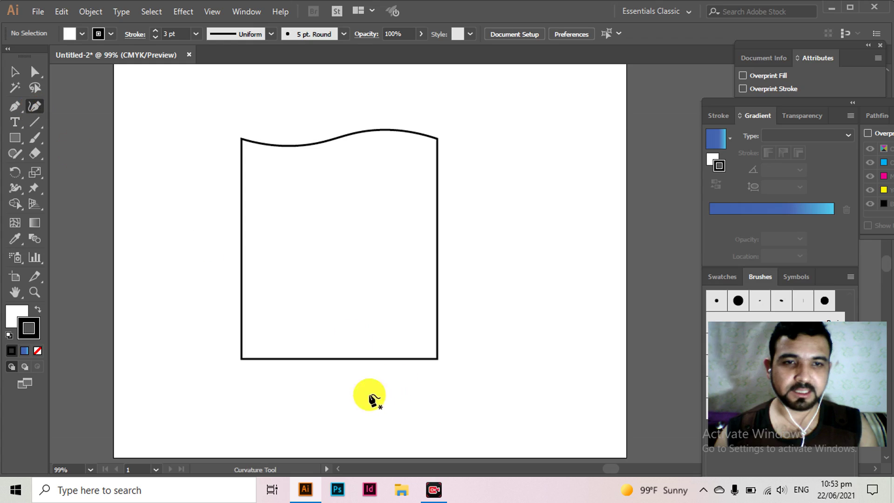
pyautogui.click(281, 359)
pyautogui.moveTo(281, 359); pyautogui.dragTo(281, 347)
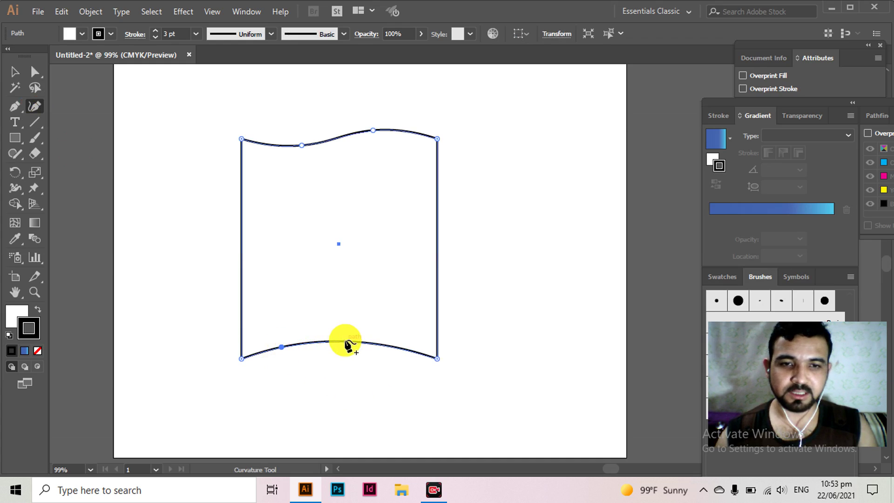
pyautogui.moveTo(356, 343); pyautogui.dragTo(357, 355)
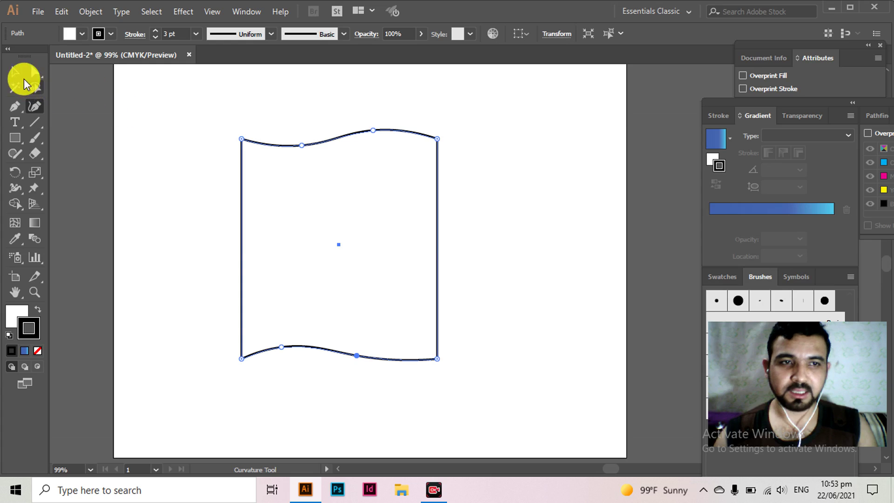
# - Fill the wavy shape with a dark red colour, RGB 102, 0, 0
pyautogui.click(14, 71)
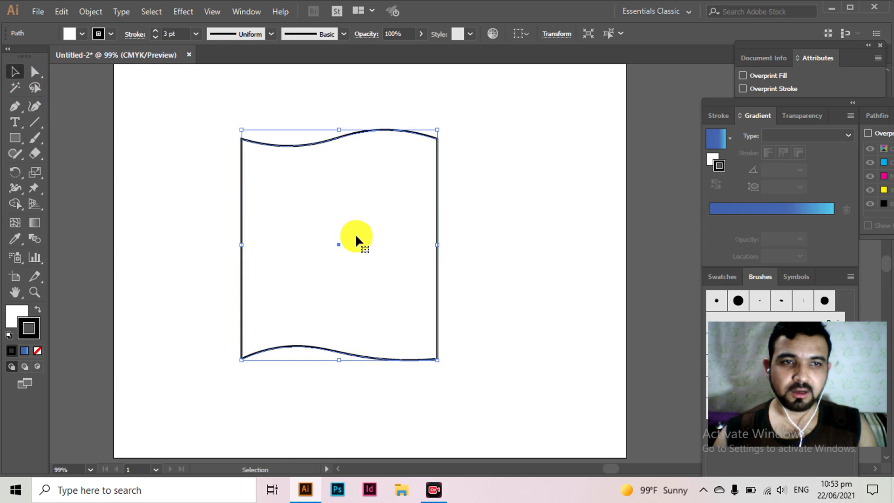
pyautogui.doubleClick(17, 317)
pyautogui.click(626, 271)
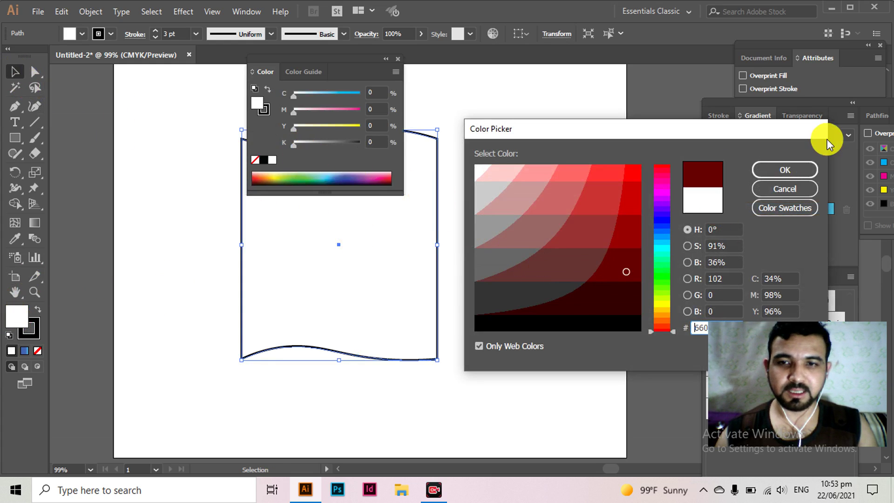
pyautogui.click(792, 170)
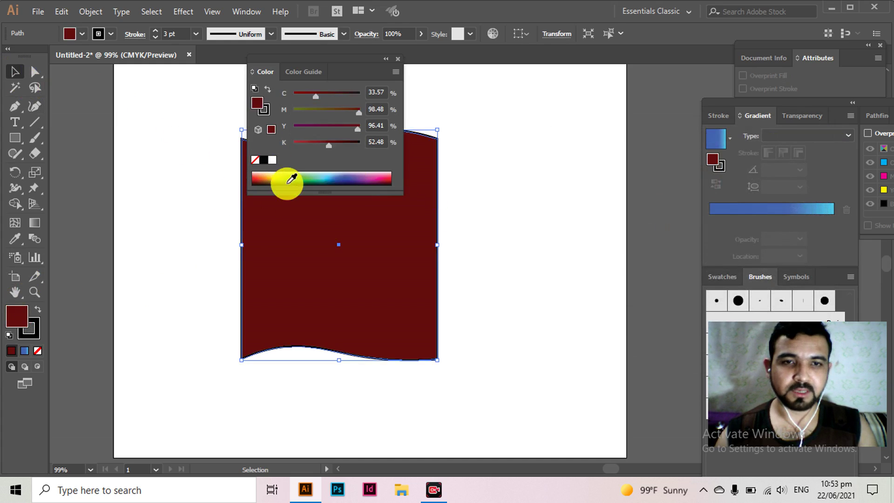
# - Deselect the dark red wavy shape, close the colour settings, and delete the shape from the artboard
pyautogui.click(493, 115)
pyautogui.click(398, 58)
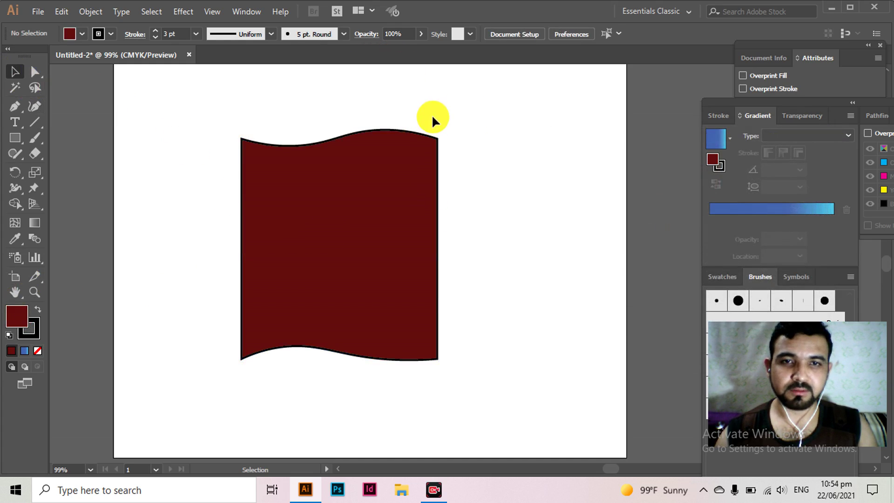
pyautogui.moveTo(289, 119); pyautogui.dragTo(438, 271)
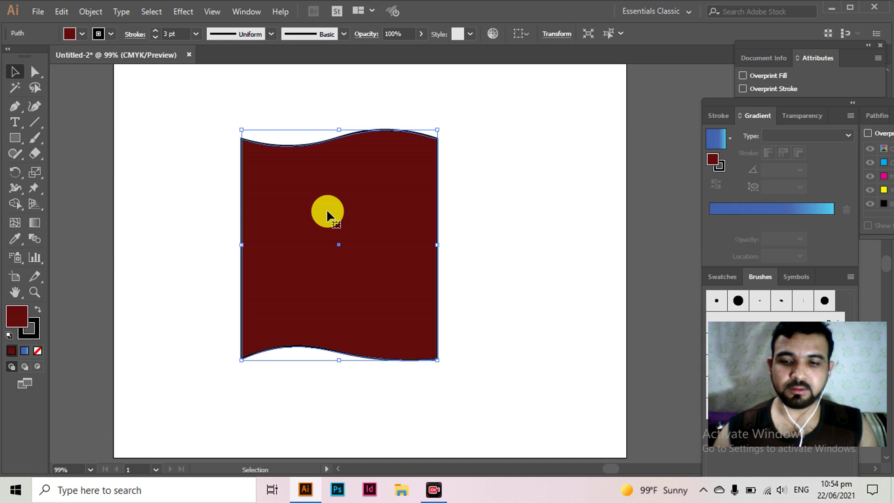
pyautogui.press('Delete')
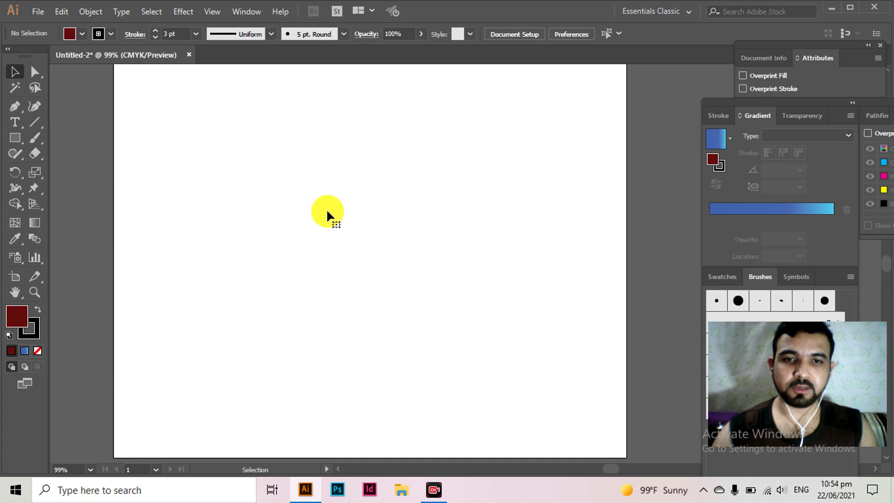
# - Draw a horizontal line about 187 mm long with the Line Segment tool and move it to the middle of the artboard
pyautogui.click(41, 124)
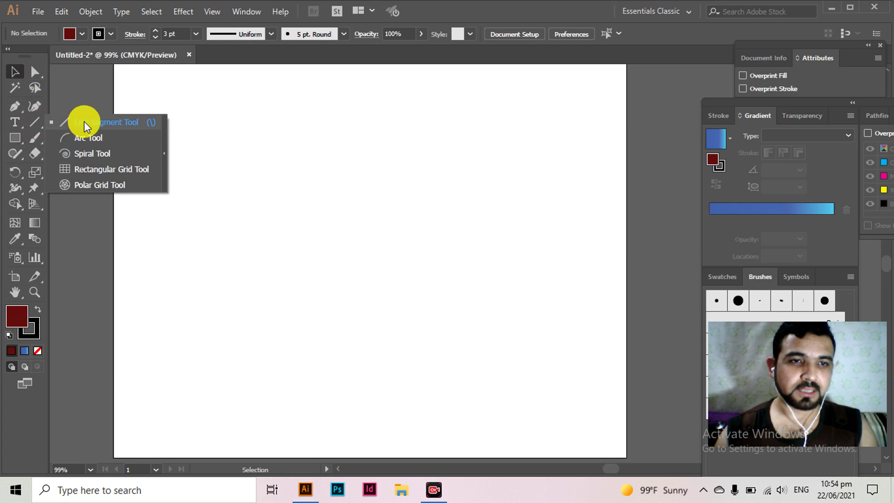
pyautogui.click(138, 121)
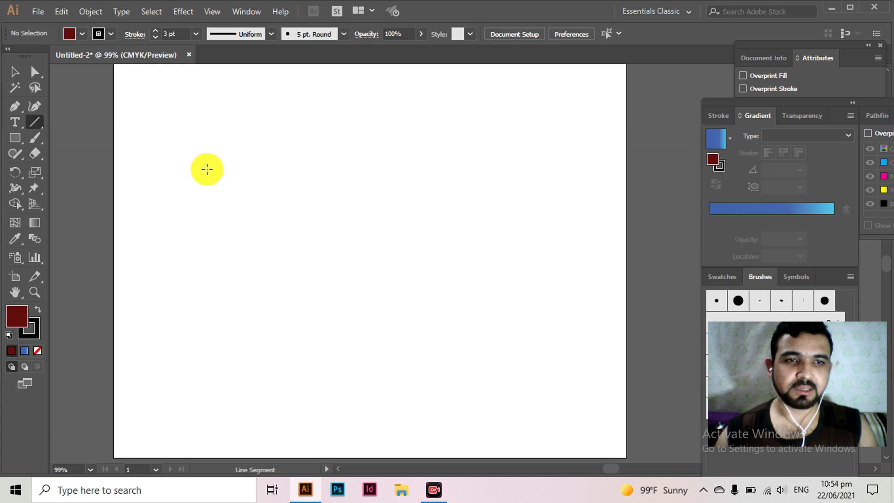
pyautogui.moveTo(193, 201); pyautogui.dragTo(361, 224)
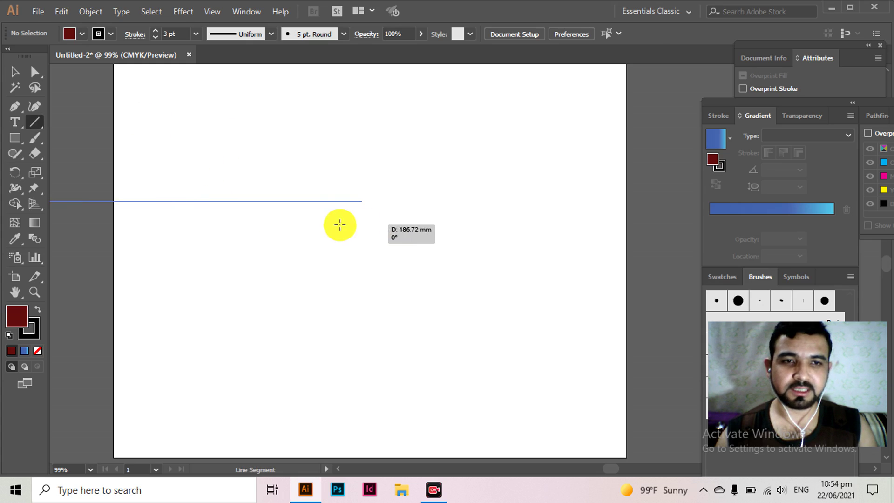
pyautogui.click(16, 75)
pyautogui.moveTo(143, 199); pyautogui.dragTo(388, 238)
pyautogui.click(356, 168)
pyautogui.click(402, 209)
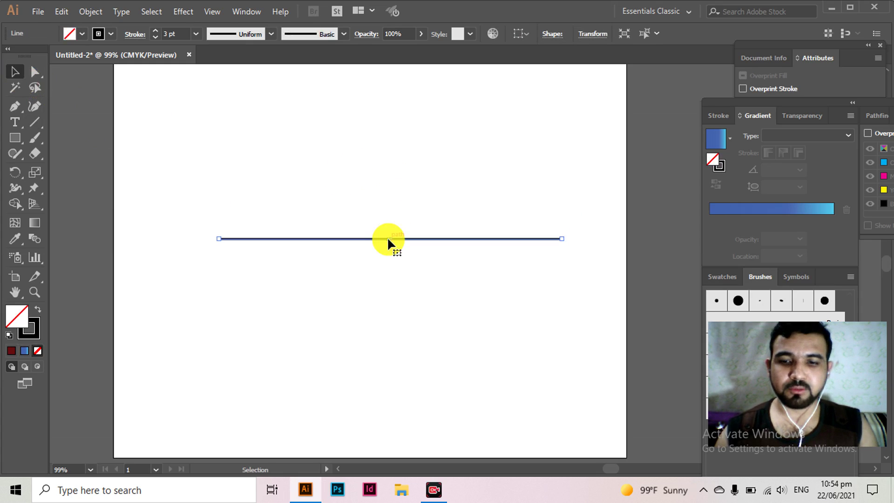
# - Set the horizontal line's stroke weight to 4 pt, and delete the line
pyautogui.click(197, 33)
pyautogui.click(208, 131)
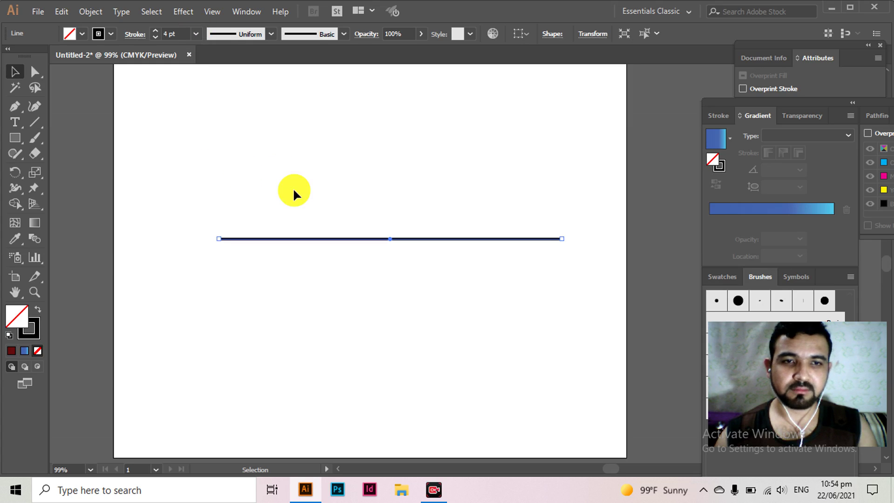
pyautogui.click(294, 191)
pyautogui.moveTo(340, 272); pyautogui.dragTo(339, 273)
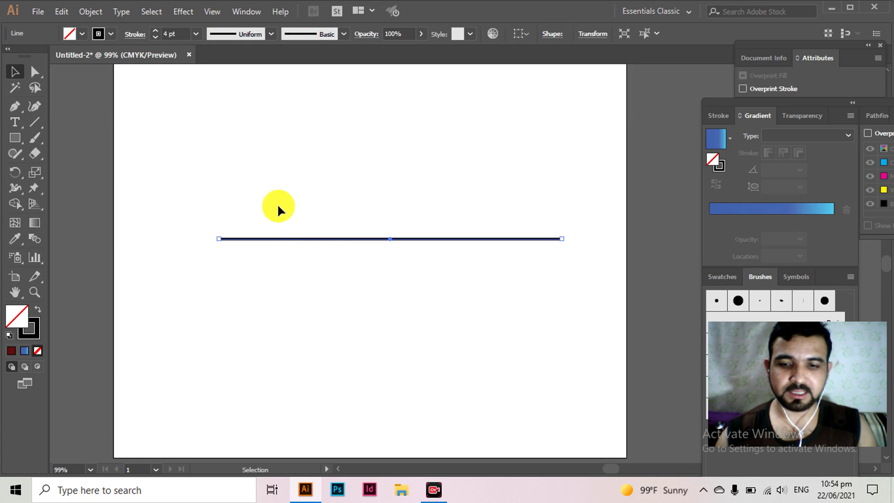
pyautogui.press('Delete')
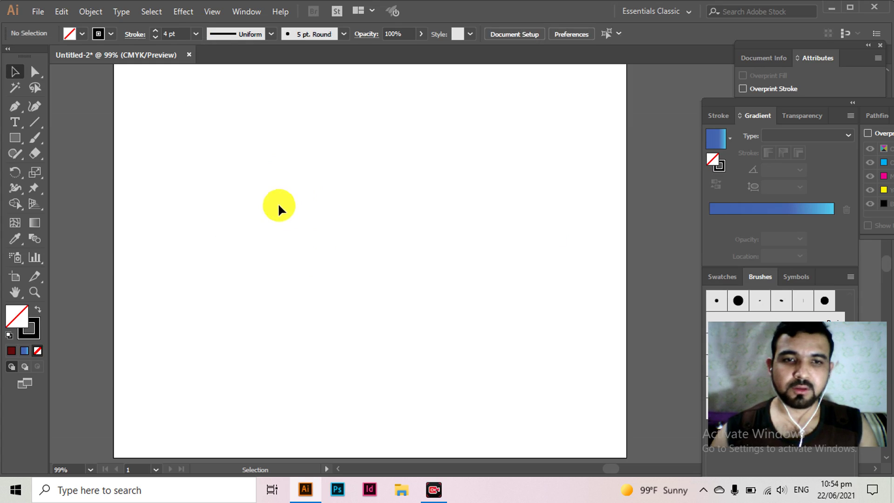
# - Draw a horizontal line across the artboard's upper area with the Line Segment tool and delete it
pyautogui.click(39, 123)
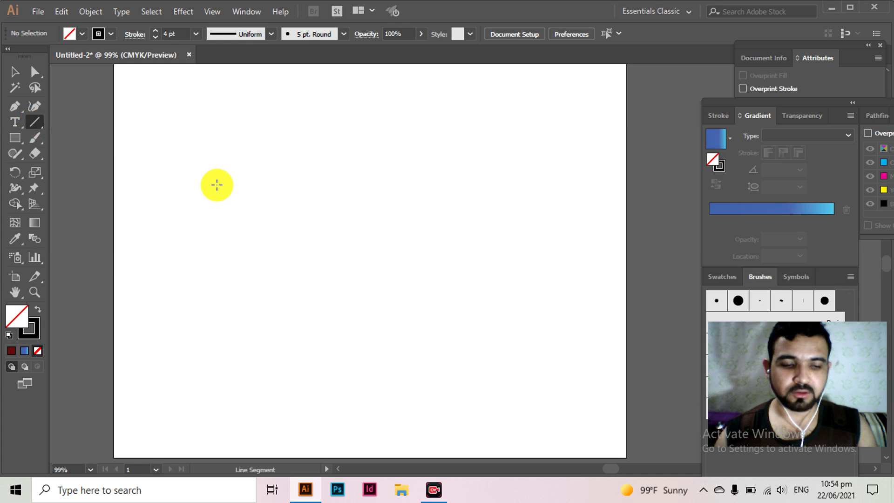
pyautogui.moveTo(217, 185); pyautogui.dragTo(466, 185)
pyautogui.click(15, 75)
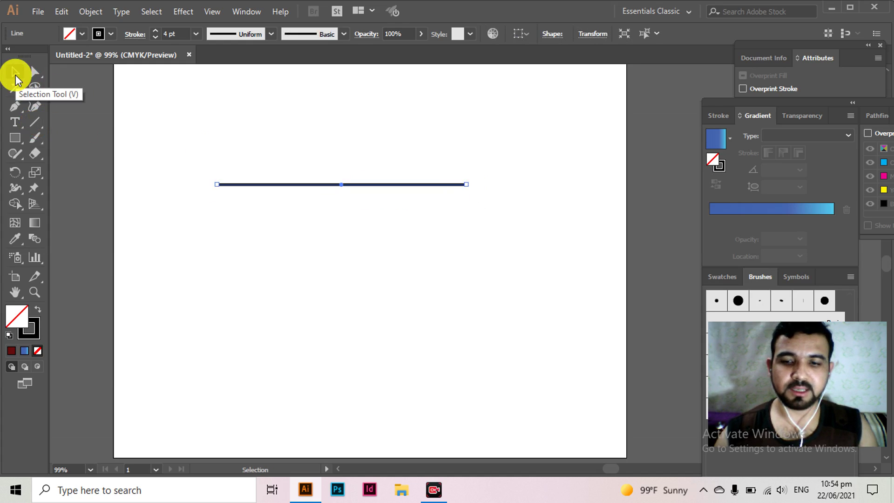
pyautogui.press('Delete')
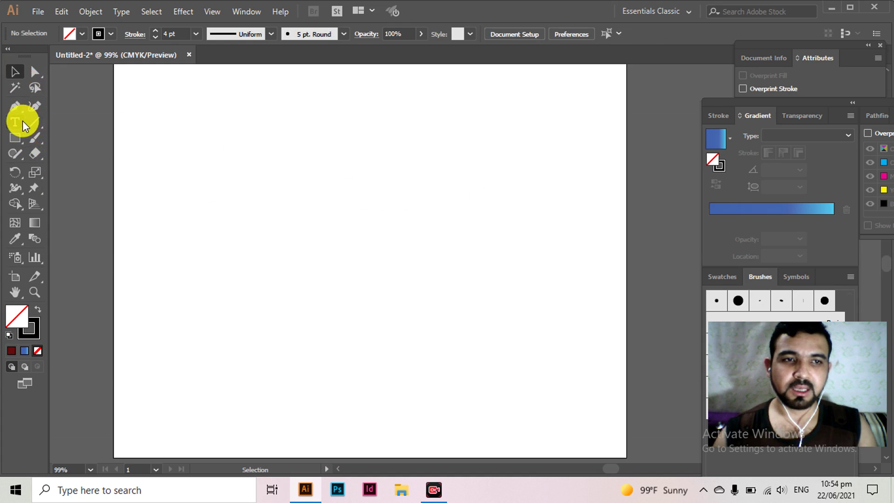
# - Draw a slightly downward-sloping line with the Line Segment tool, and delete it
pyautogui.click(34, 116)
pyautogui.moveTo(192, 147); pyautogui.dragTo(447, 247)
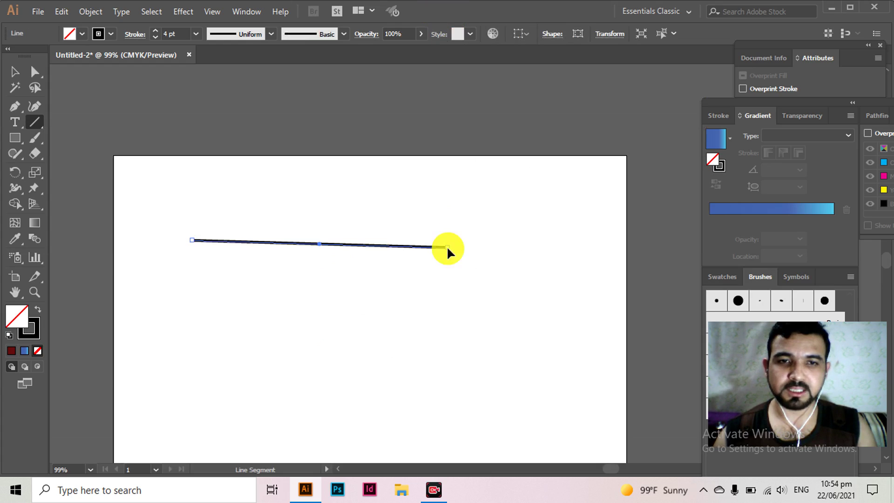
pyautogui.click(14, 78)
pyautogui.scroll(-3, 221, 151)
pyautogui.moveTo(275, 141); pyautogui.dragTo(396, 269)
pyautogui.press('Delete')
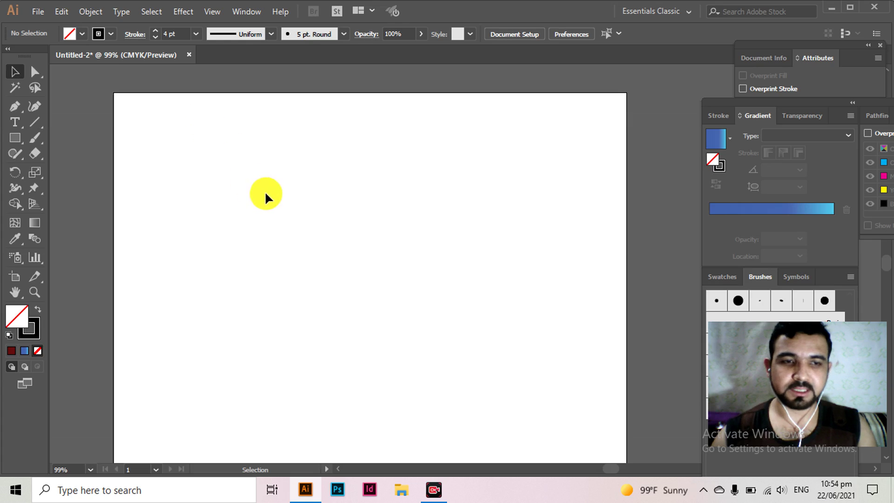
# - Draw a wide rising arc with the Arc tool, shifted slightly down and right on the artboard, and delete it
pyautogui.scroll(-1, 266, 193)
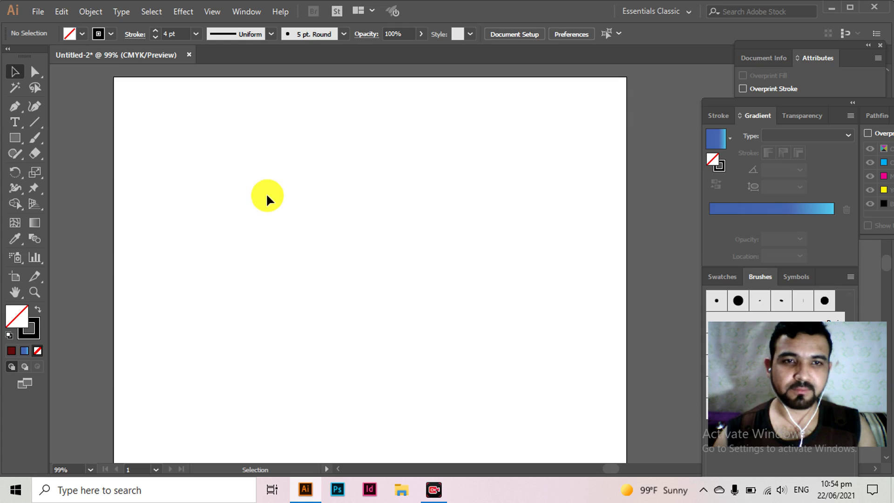
pyautogui.click(40, 128)
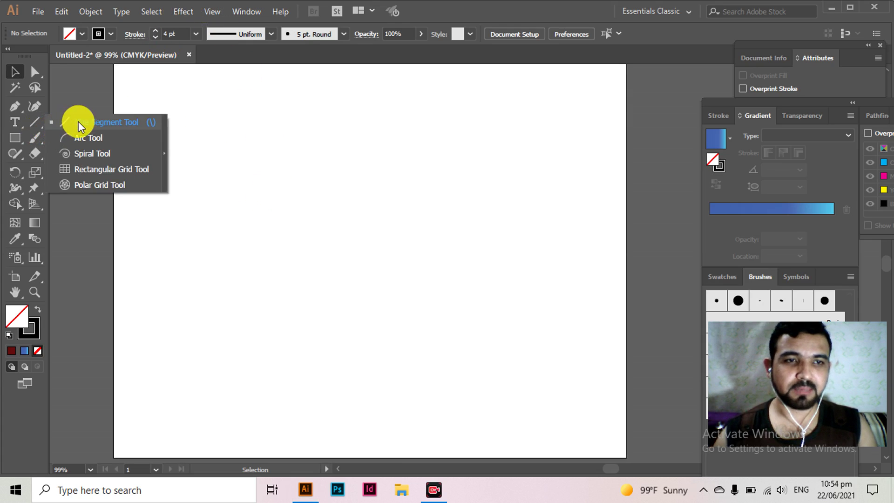
pyautogui.click(94, 146)
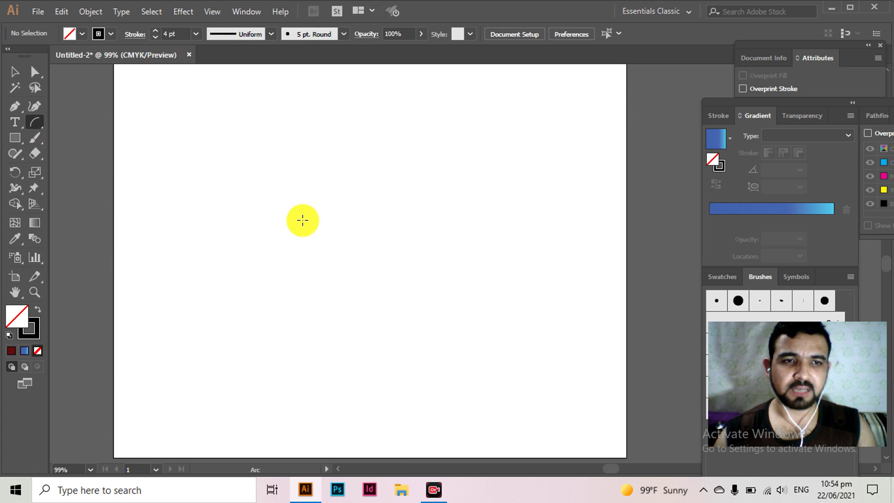
pyautogui.moveTo(207, 260); pyautogui.dragTo(490, 134)
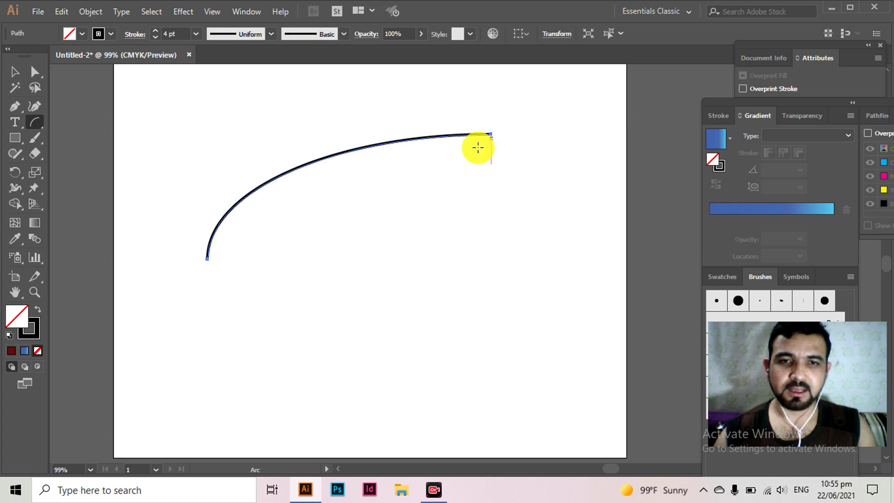
pyautogui.click(12, 70)
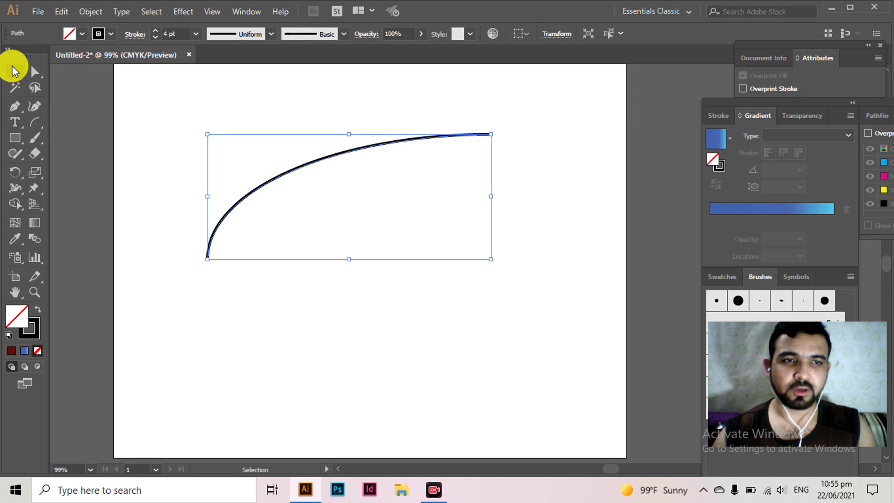
pyautogui.click(282, 153)
pyautogui.moveTo(309, 161); pyautogui.dragTo(322, 199)
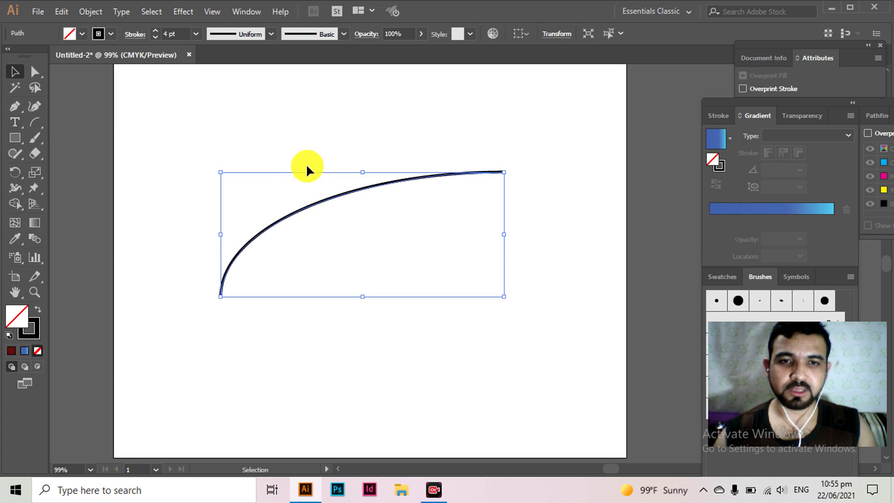
pyautogui.press('Delete')
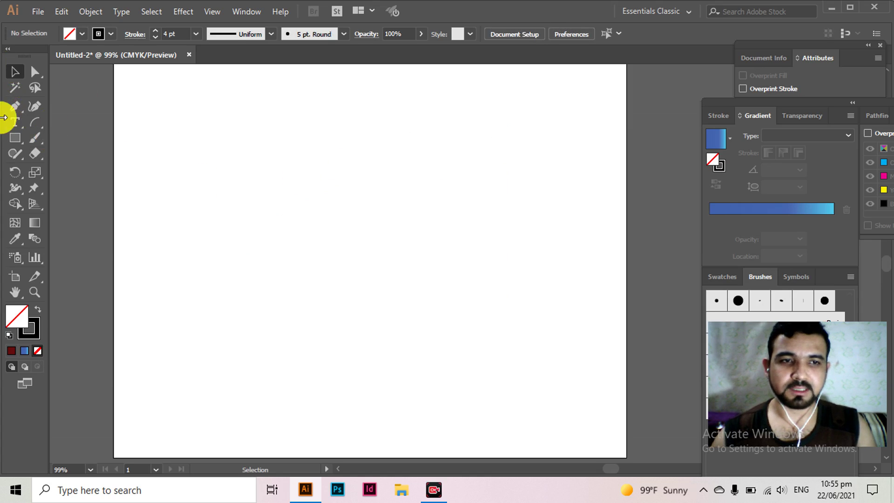
# - Draw a large spiral in the artboard's upper-left area with the Spiral tool and select it
pyautogui.click(37, 122)
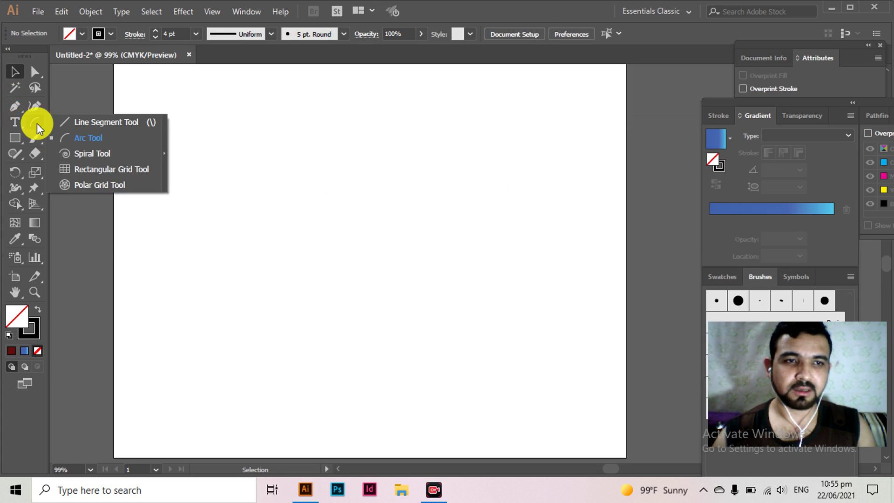
pyautogui.click(105, 153)
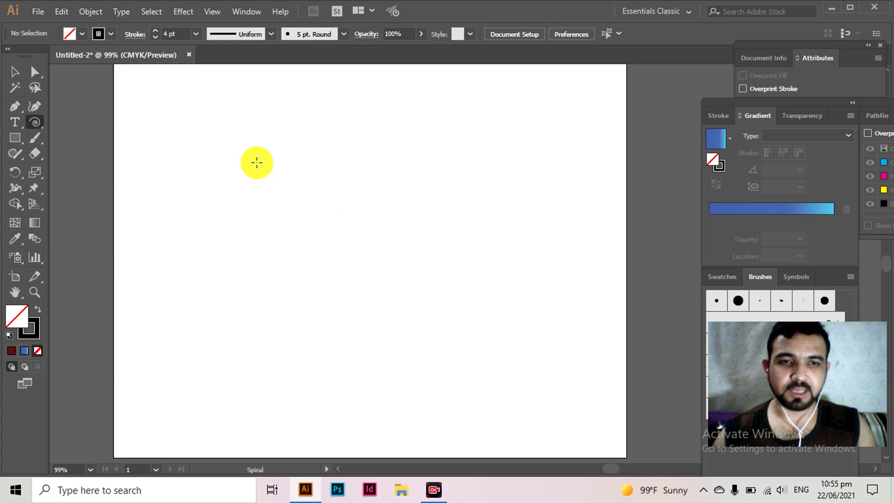
pyautogui.moveTo(257, 162); pyautogui.dragTo(344, 223)
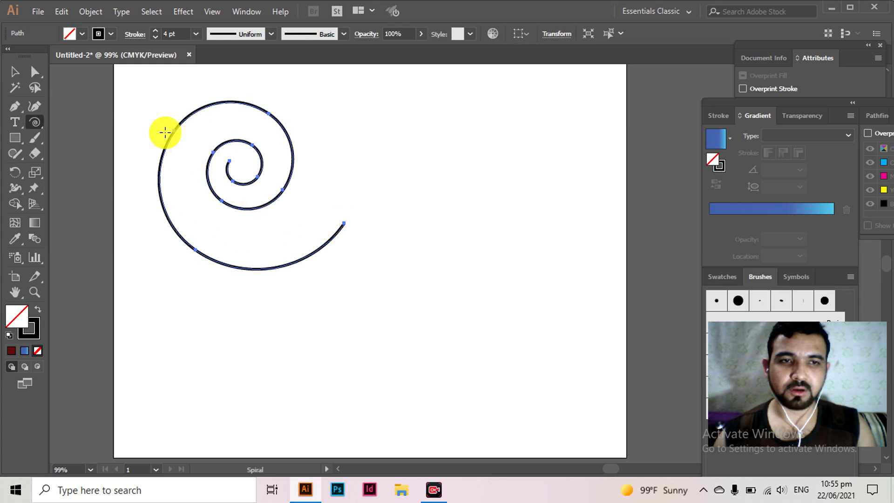
pyautogui.click(14, 71)
pyautogui.click(418, 182)
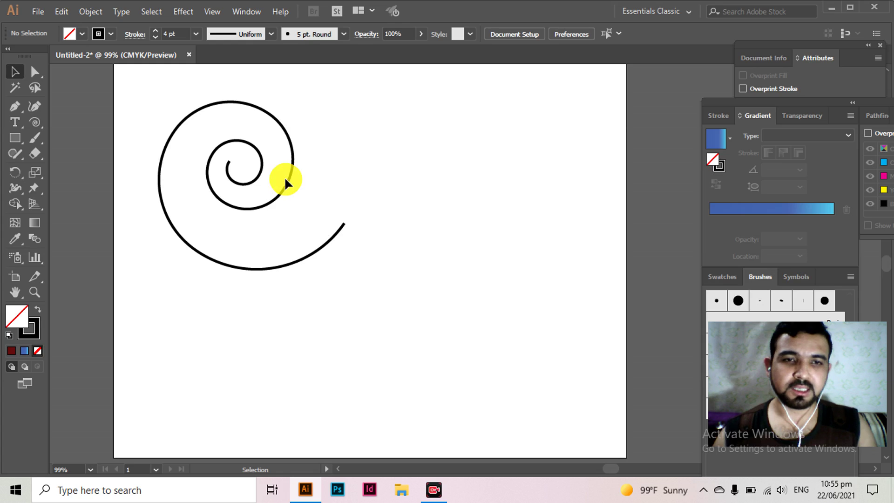
pyautogui.moveTo(283, 183); pyautogui.dragTo(284, 183)
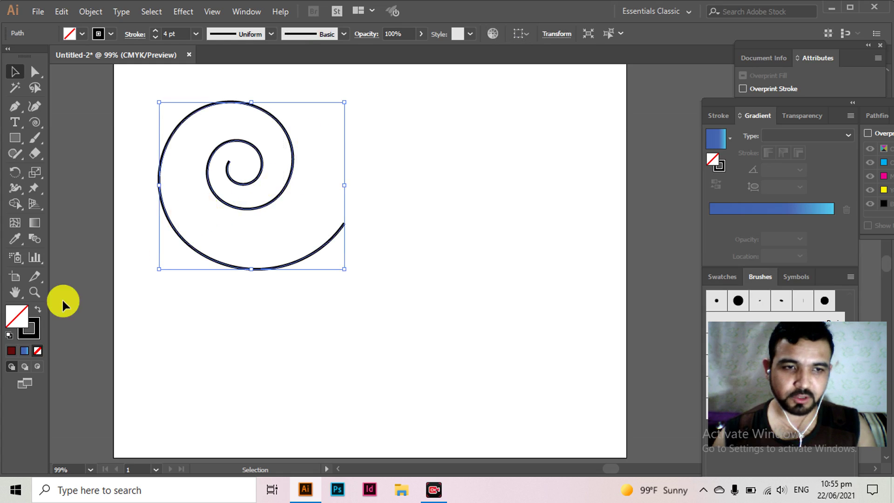
# - Set the spiral's stroke to a golden colour, RGB 204, 153, 0, close the colour settings and deselect it
pyautogui.doubleClick(31, 339)
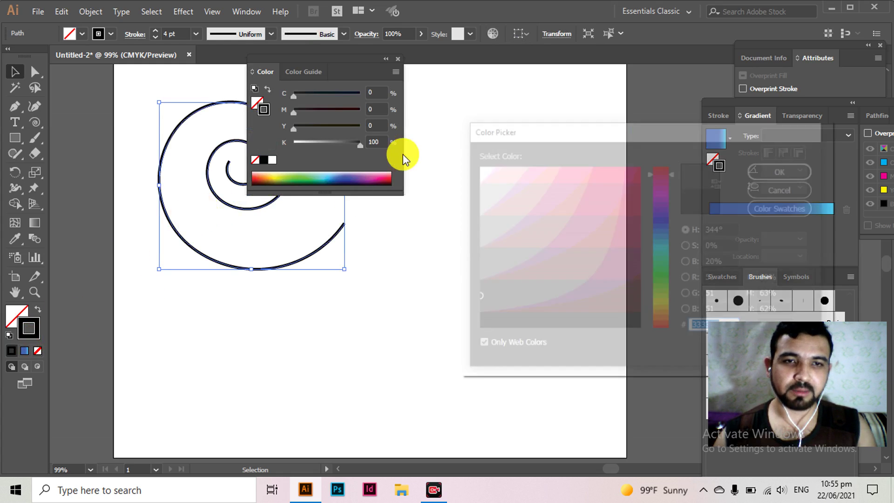
pyautogui.click(662, 309)
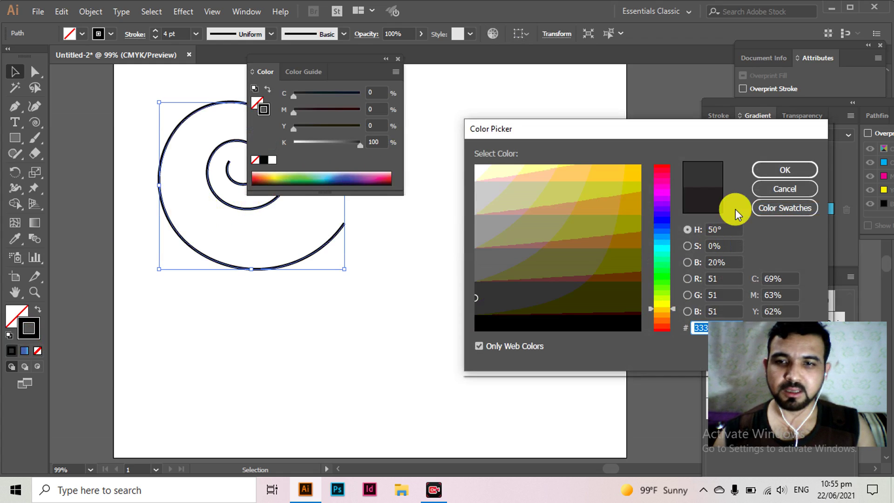
pyautogui.click(635, 201)
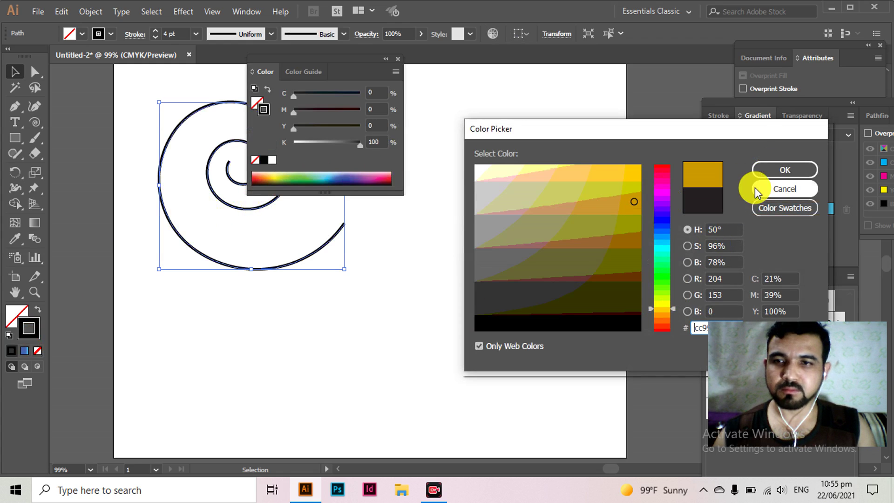
pyautogui.click(768, 173)
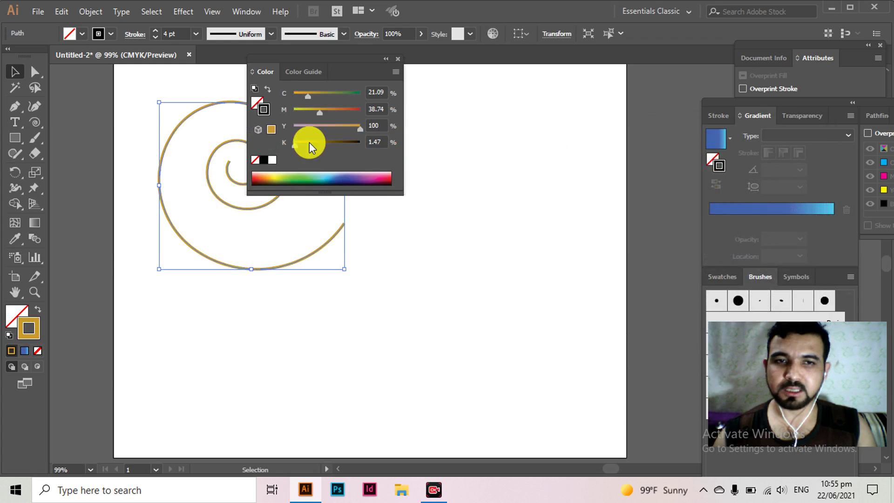
pyautogui.click(397, 60)
pyautogui.click(143, 107)
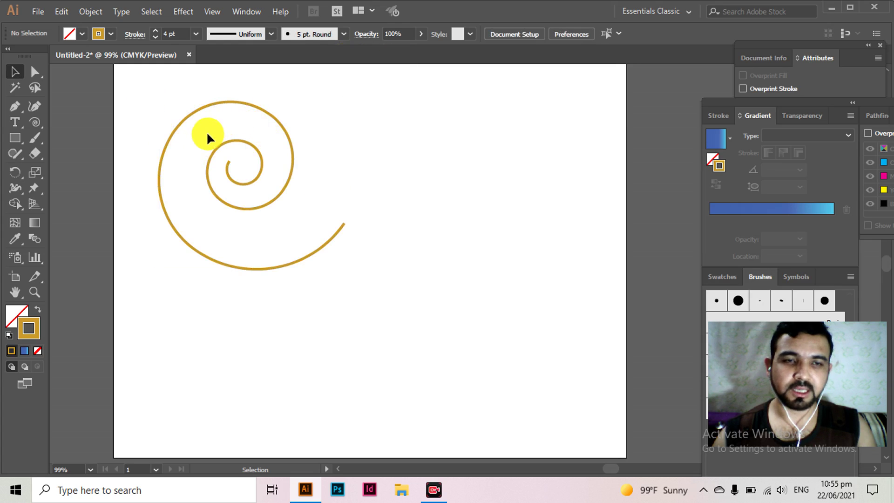
# - Select the golden spiral and delete it
pyautogui.moveTo(151, 104); pyautogui.dragTo(269, 223)
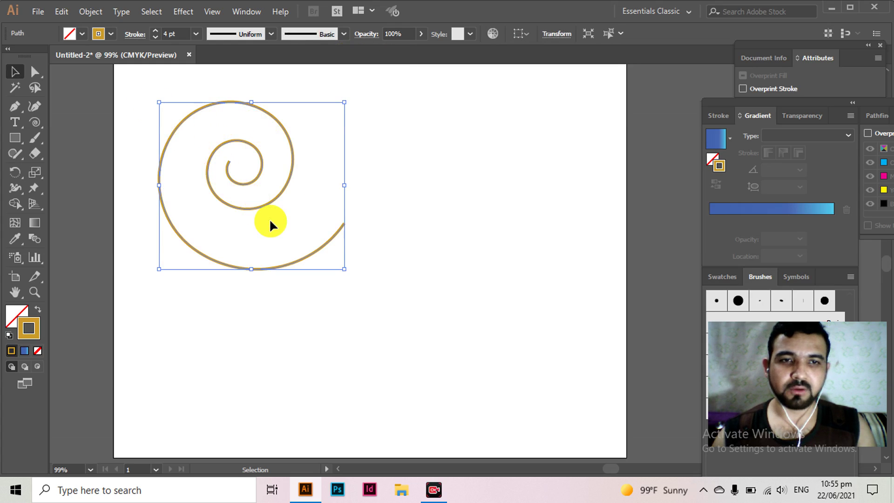
pyautogui.press('Delete')
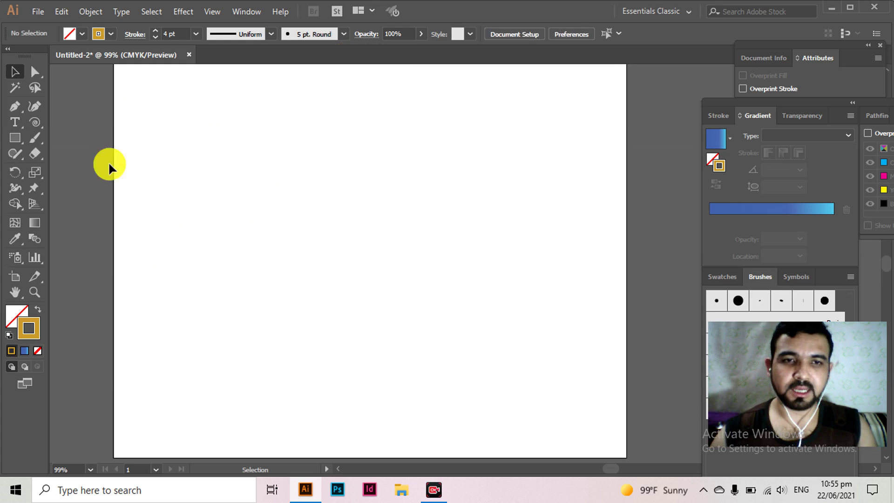
# - Draw a large grid across the artboard with the Rectangular Grid tool, and delete it
pyautogui.click(41, 122)
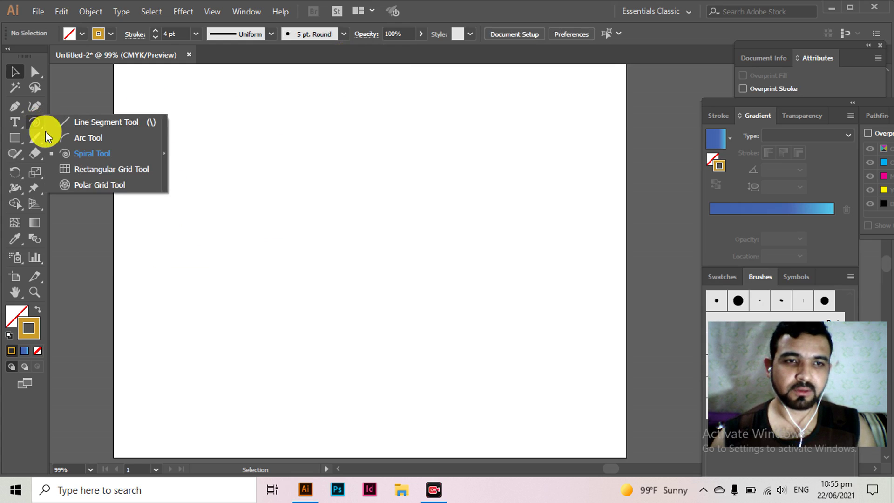
pyautogui.click(122, 171)
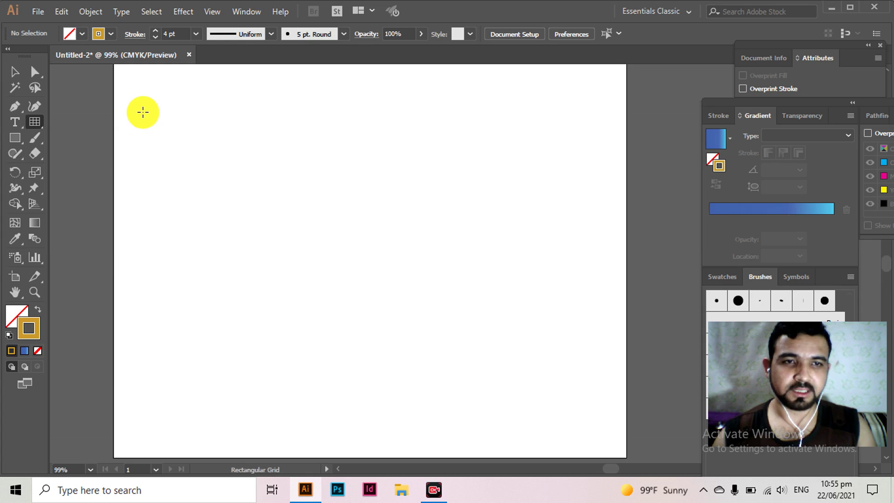
pyautogui.moveTo(170, 114); pyautogui.dragTo(483, 395)
pyautogui.click(14, 71)
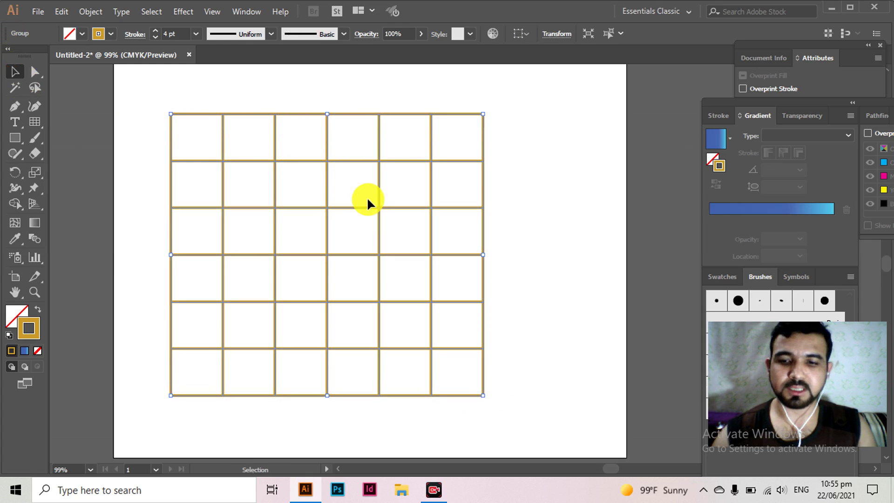
pyautogui.press('Delete')
# - Draw a large circular grid with the Polar Grid tool and move it to the middle of the artboard
pyautogui.moveTo(28, 119); pyautogui.dragTo(77, 186)
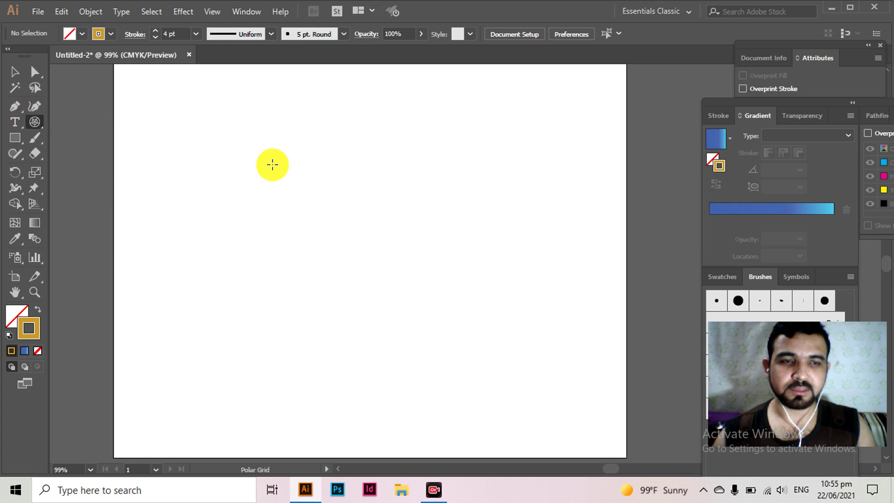
pyautogui.moveTo(40, 120); pyautogui.dragTo(97, 187)
pyautogui.moveTo(240, 154); pyautogui.dragTo(369, 291)
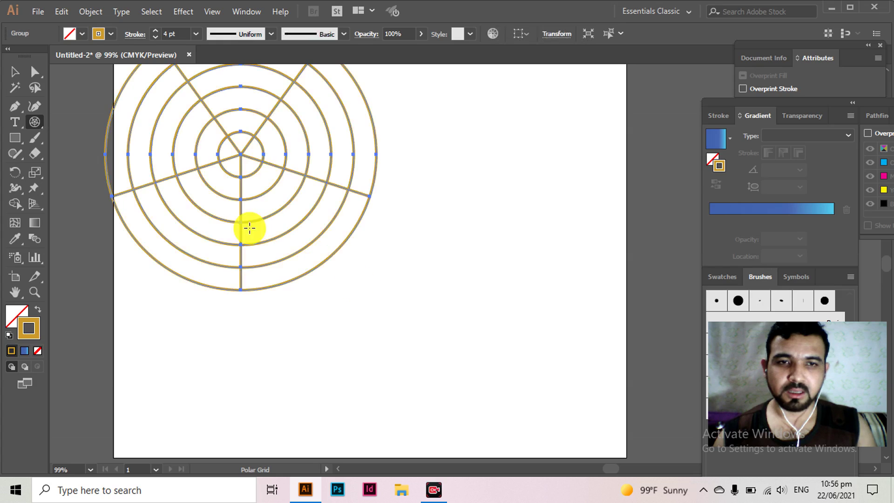
pyautogui.click(15, 71)
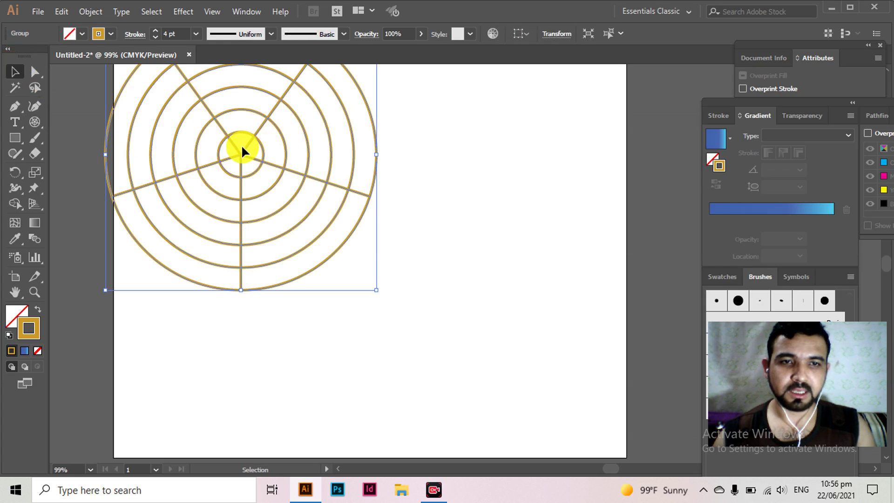
pyautogui.moveTo(241, 147); pyautogui.dragTo(354, 251)
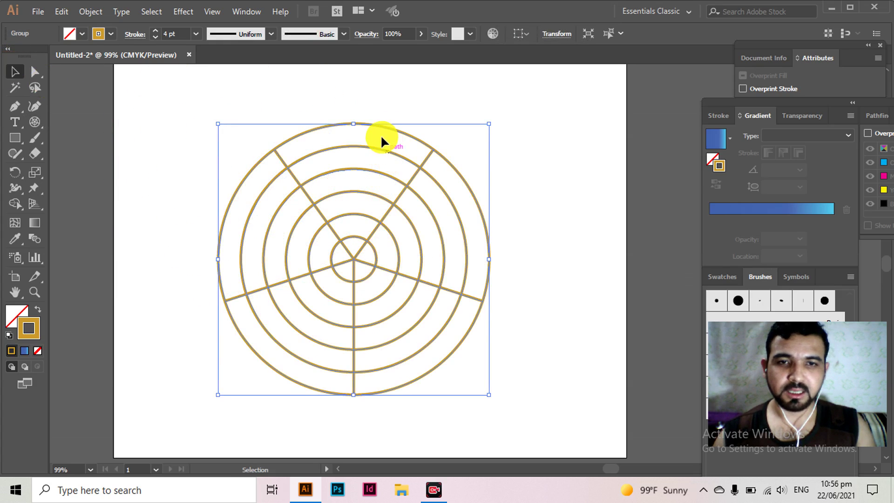
# - Inspect the polar grid up close, and delete it
pyautogui.click(378, 109)
pyautogui.scroll(1, 369, 216)
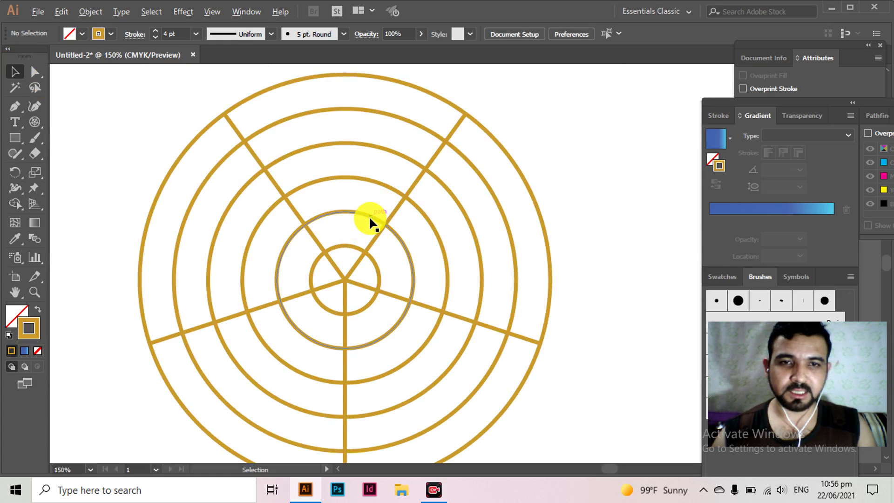
pyautogui.scroll(-2, 369, 216)
pyautogui.scroll(1, 356, 202)
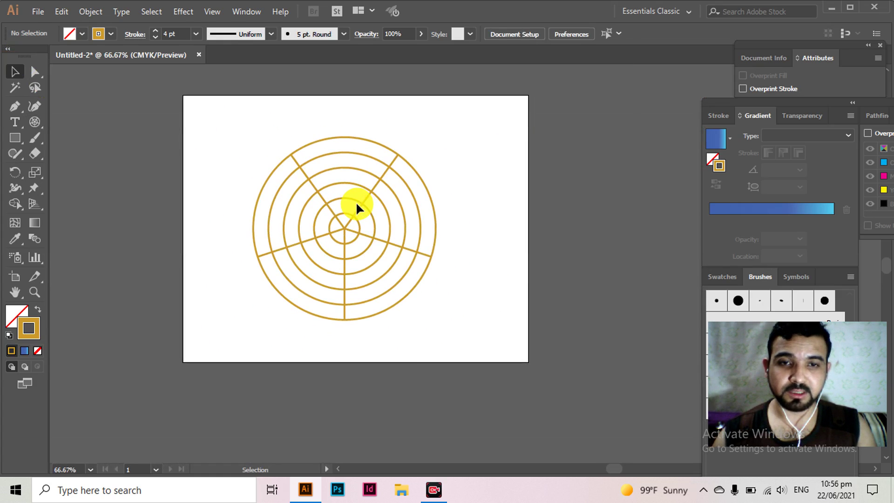
pyautogui.moveTo(358, 222); pyautogui.dragTo(357, 228)
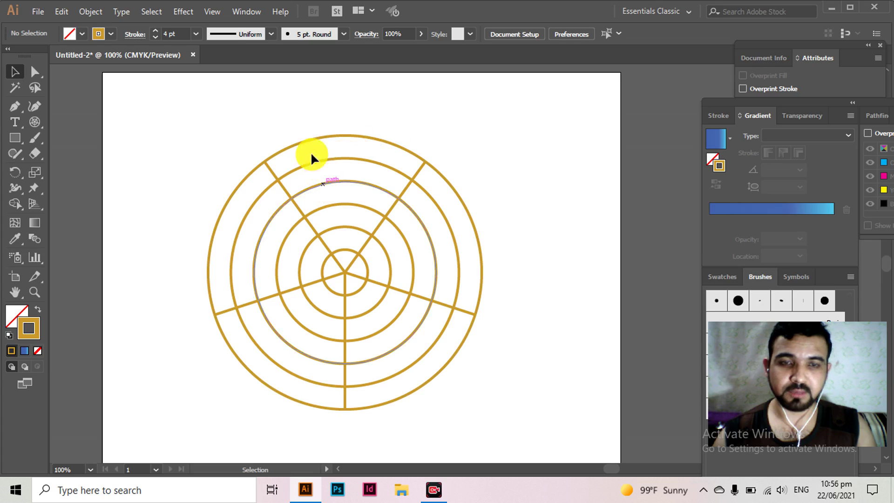
pyautogui.moveTo(289, 128); pyautogui.dragTo(390, 272)
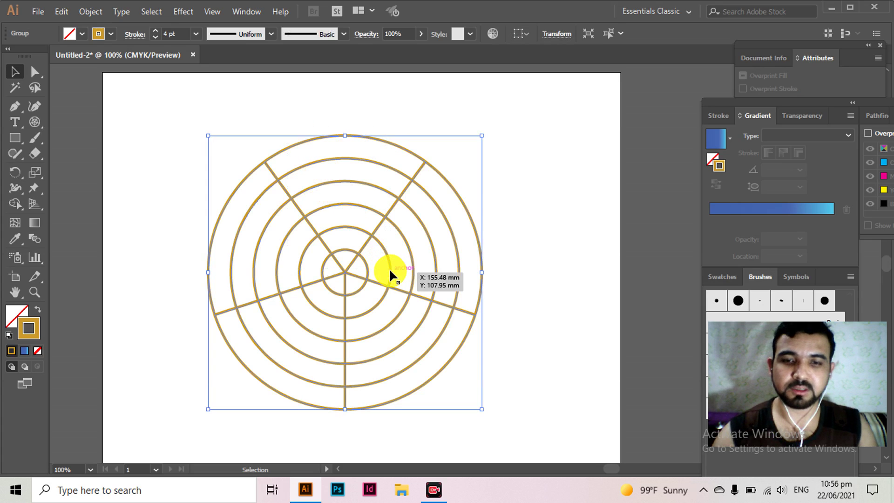
pyautogui.press('Delete')
pyautogui.click(34, 121)
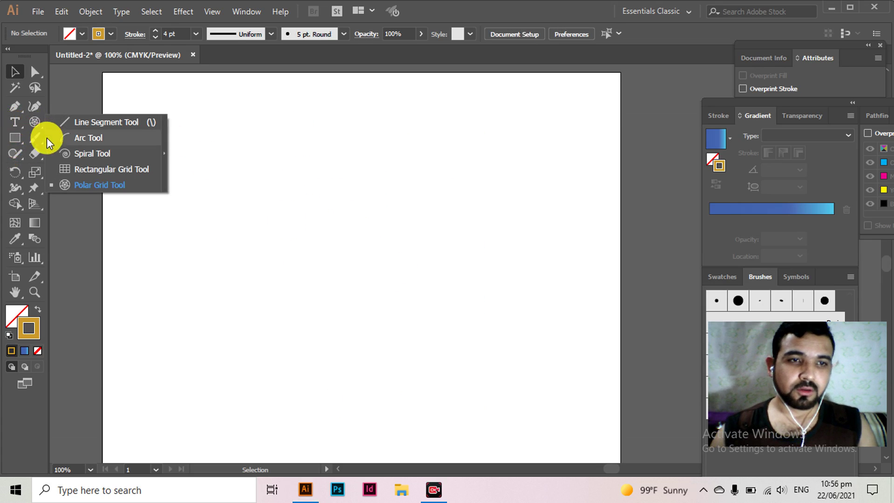
pyautogui.click(74, 124)
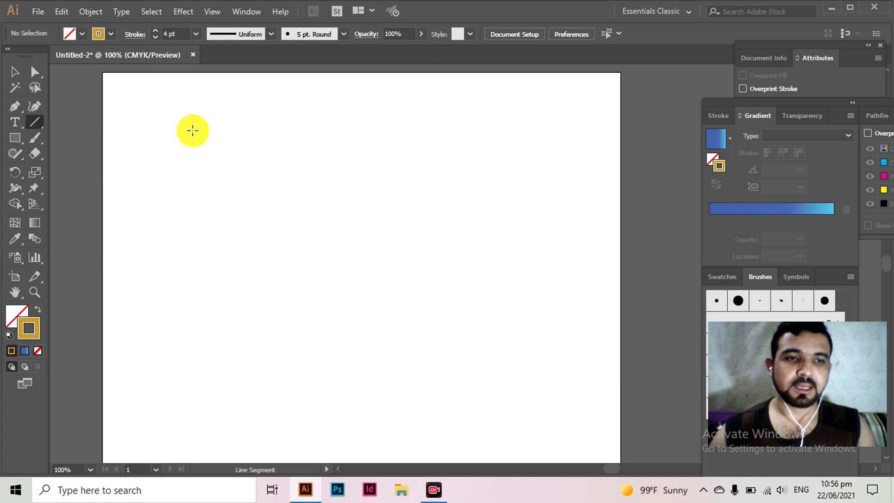
pyautogui.click(37, 156)
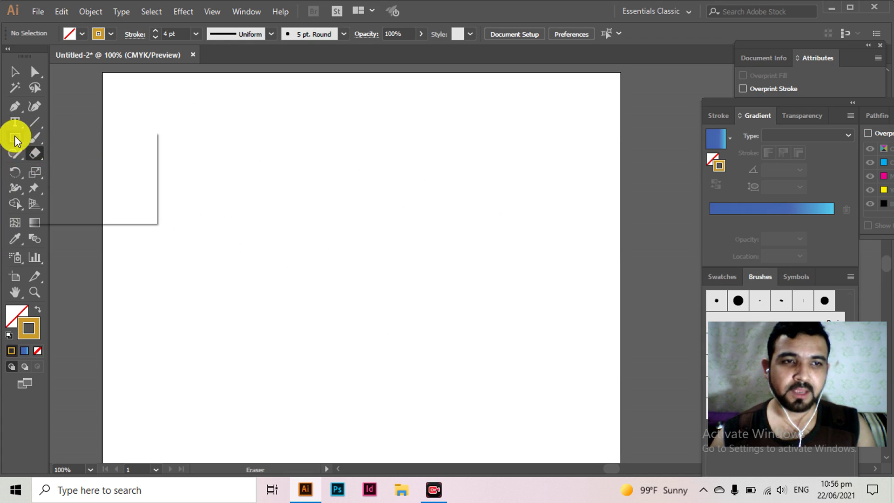
# - Draw a large rectangle in the middle of the artboard and reset it to the default fill and stroke
pyautogui.moveTo(15, 135); pyautogui.dragTo(82, 138)
pyautogui.moveTo(220, 125)
pyautogui.mouseDown()
pyautogui.moveTo(451, 301)
pyautogui.moveTo(476, 348)
pyautogui.mouseUp()
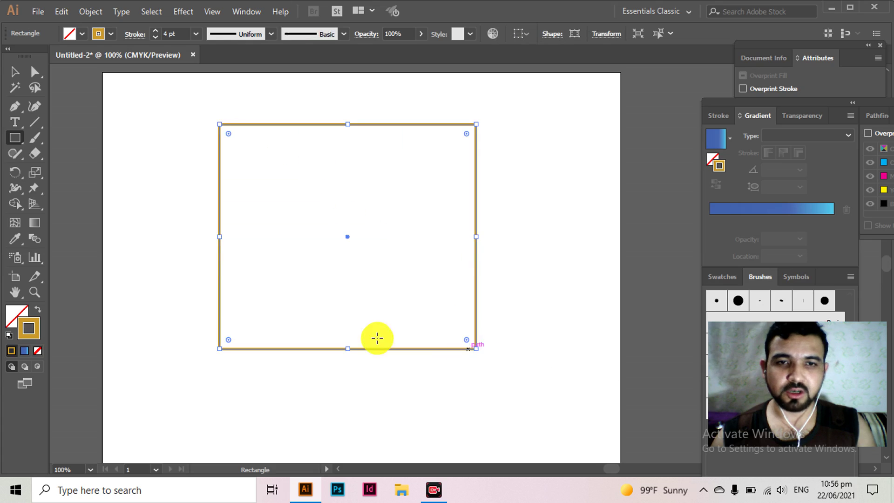
pyautogui.click(9, 334)
# - Fill the rectangle with a dark maroon, RGB 51, 0, 0, and close the colour settings
pyautogui.doubleClick(14, 317)
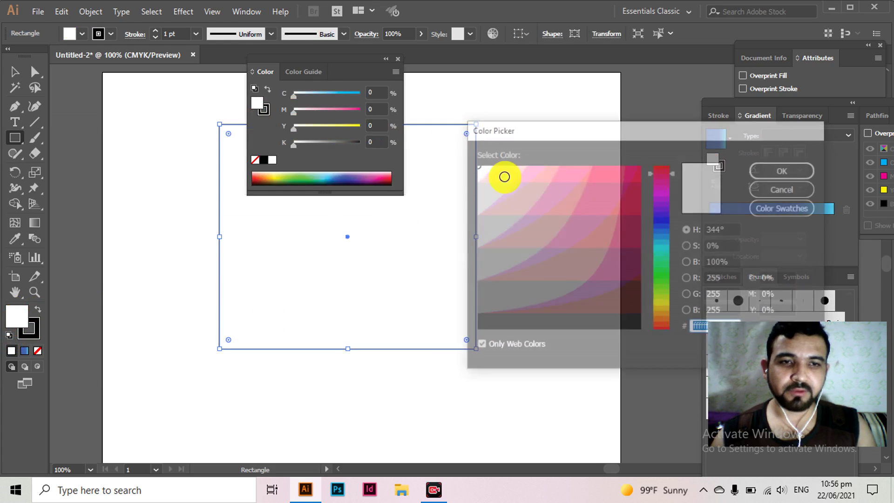
pyautogui.click(627, 302)
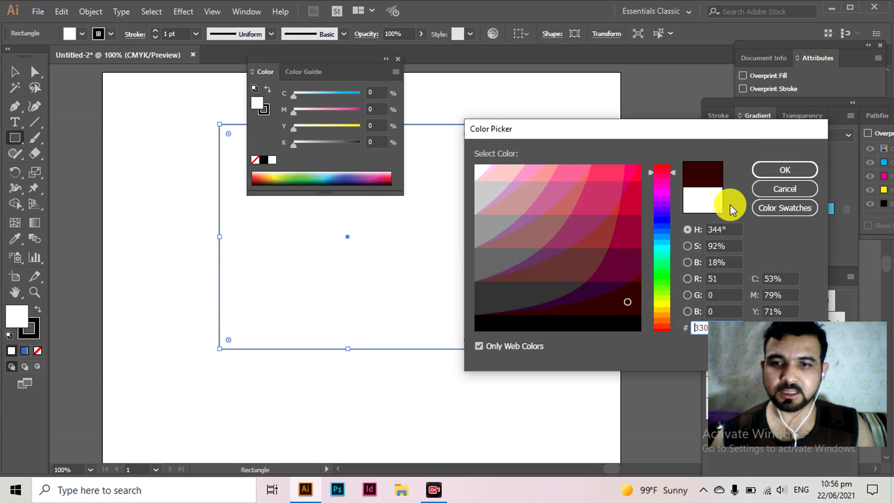
pyautogui.click(768, 174)
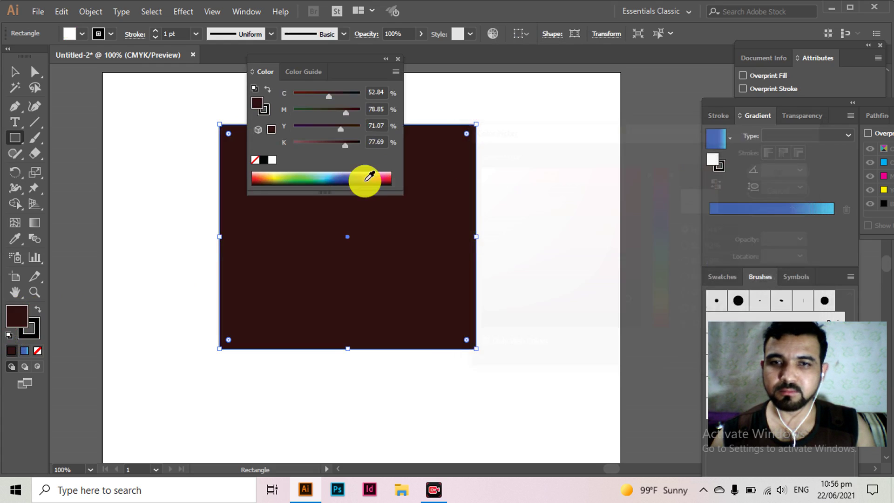
pyautogui.click(397, 59)
# - Erase two long curved bands from the rectangle with the Eraser tool, running from its left edge down toward the lower right
pyautogui.moveTo(35, 150); pyautogui.dragTo(73, 154)
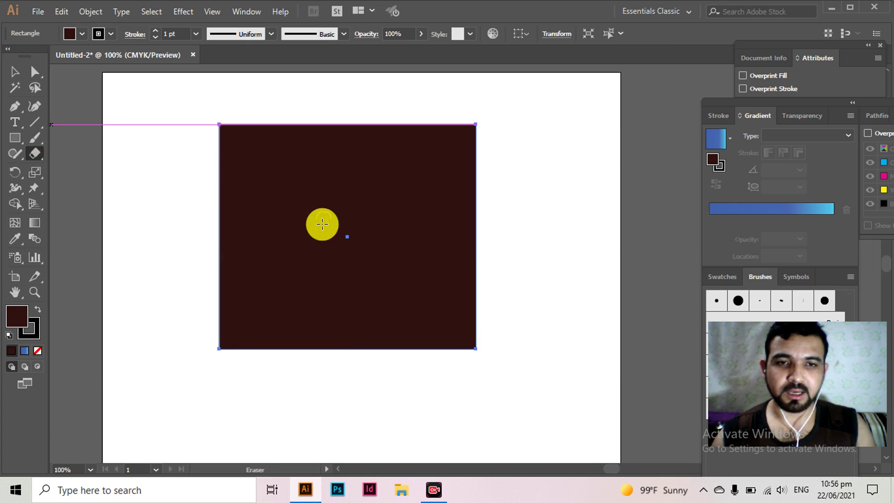
pyautogui.moveTo(217, 176)
pyautogui.mouseDown()
pyautogui.moveTo(309, 199)
pyautogui.moveTo(384, 257)
pyautogui.moveTo(408, 296)
pyautogui.mouseUp()
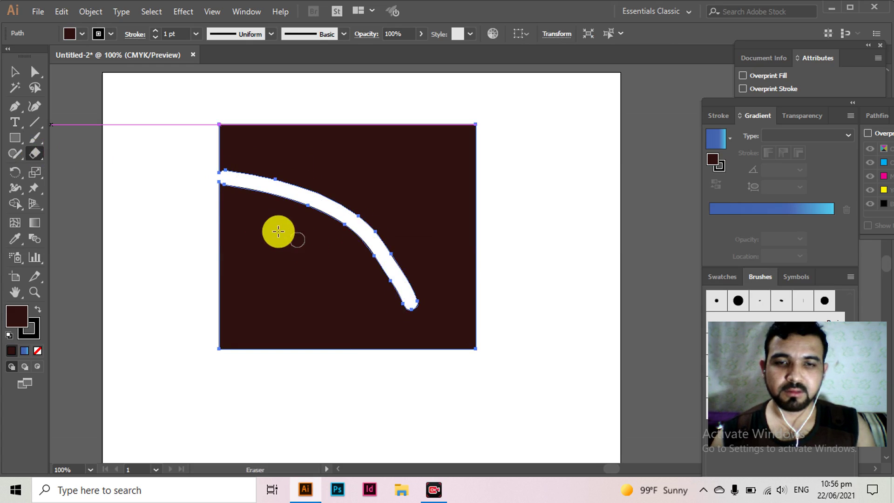
pyautogui.moveTo(224, 189)
pyautogui.mouseDown()
pyautogui.moveTo(350, 307)
pyautogui.moveTo(365, 331)
pyautogui.mouseUp()
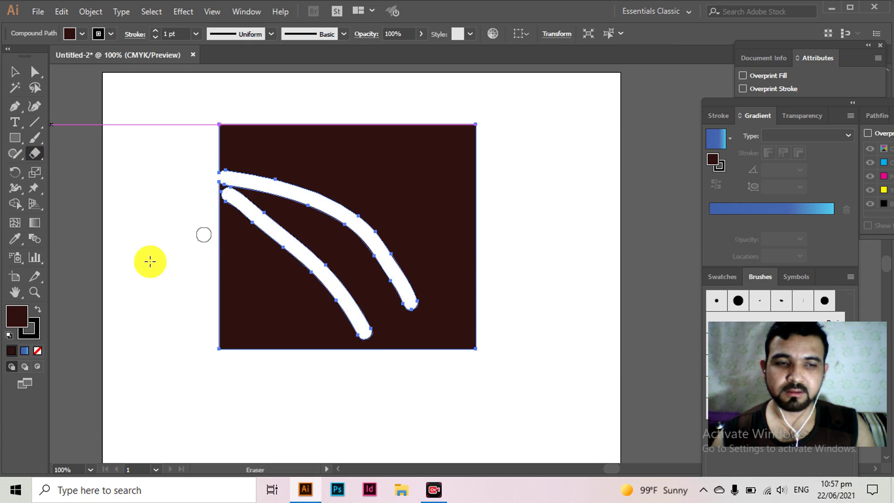
# - Remove the stroke from the partly erased rectangle and make the fill active again
pyautogui.click(29, 332)
pyautogui.click(38, 350)
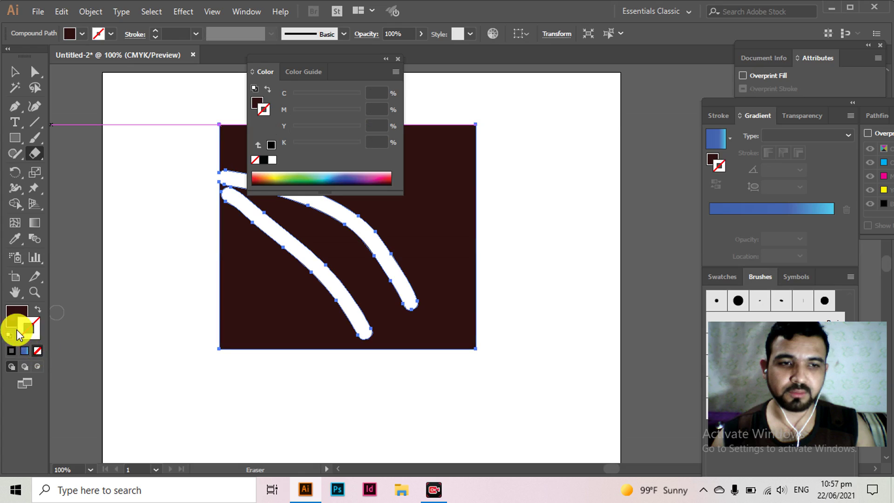
pyautogui.click(13, 313)
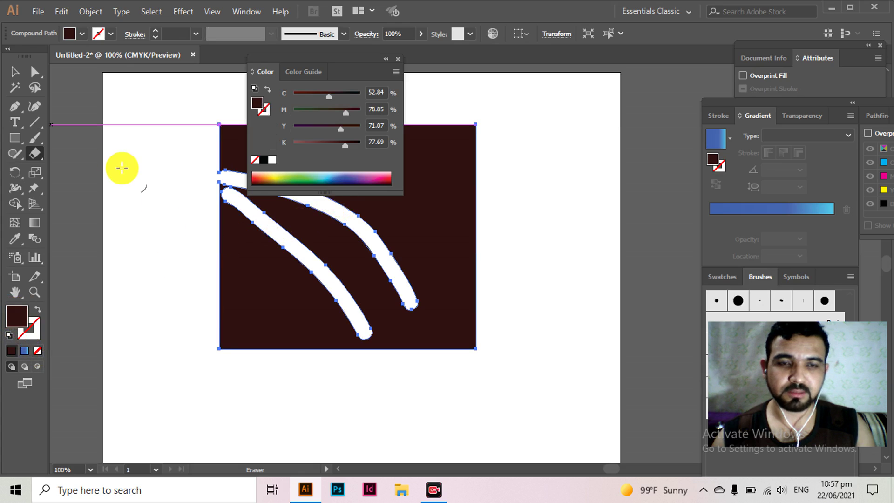
# - Erase two shorter curved bands in the rectangle's lower-left corner and close the colour settings
pyautogui.moveTo(225, 256)
pyautogui.mouseDown()
pyautogui.moveTo(283, 306)
pyautogui.moveTo(292, 333)
pyautogui.mouseUp()
pyautogui.moveTo(217, 272)
pyautogui.mouseDown()
pyautogui.moveTo(261, 343)
pyautogui.moveTo(274, 348)
pyautogui.mouseUp()
pyautogui.click(15, 72)
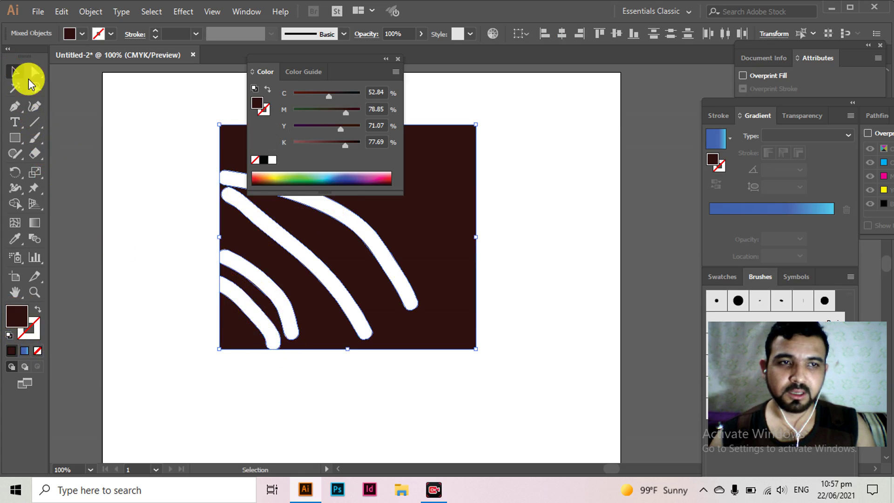
pyautogui.click(396, 58)
pyautogui.press('a')
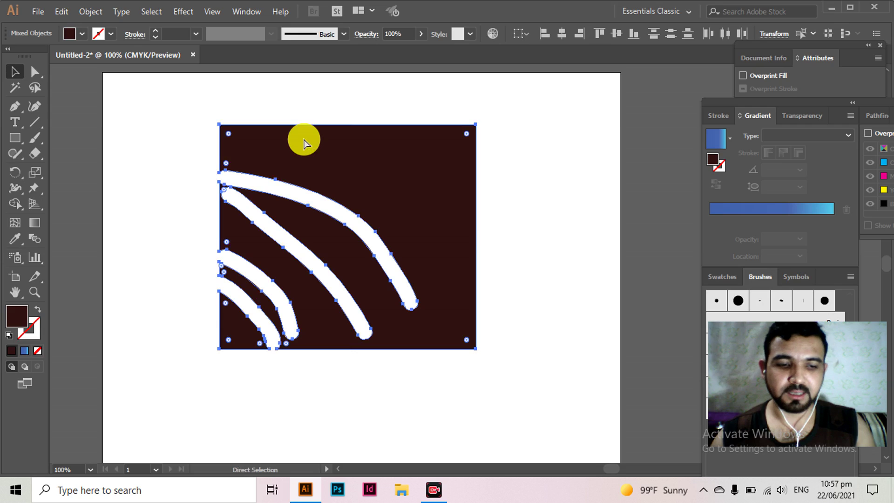
# - Undo the eraser cuts, the stroke removal and the maroon fill on the rectangle
pyautogui.hotkey('ctrl', 'z')
pyautogui.hotkey('ctrl', 'z')
pyautogui.hotkey('ctrl', 'z')
pyautogui.hotkey('ctrl', 'z')
pyautogui.press('v')
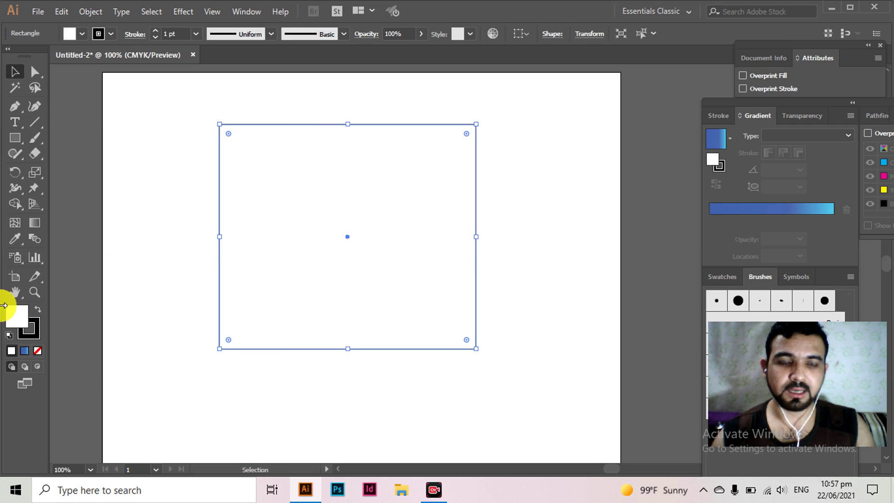
# - Fill the rectangle with a dark maroon colour
pyautogui.doubleClick(14, 319)
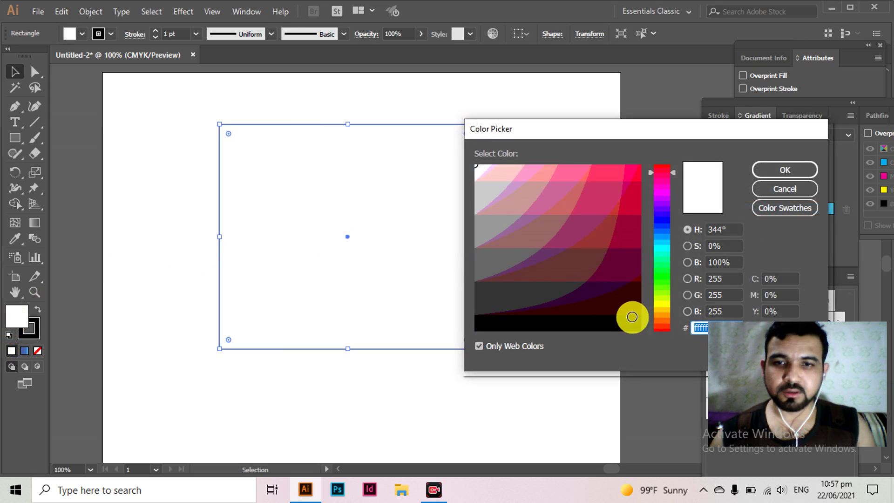
pyautogui.click(632, 317)
pyautogui.click(761, 173)
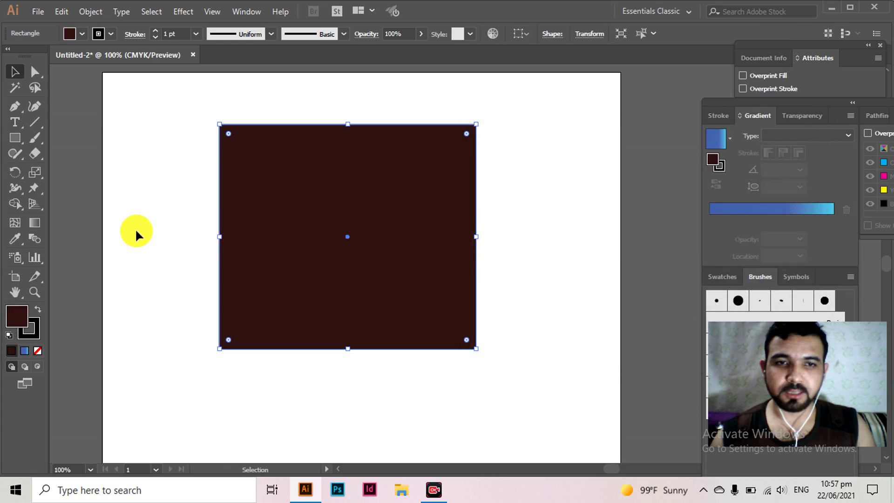
# - Cut the maroon rectangle diagonally with the Scissors tool at its upper-left and lower-right corner points
pyautogui.click(39, 156)
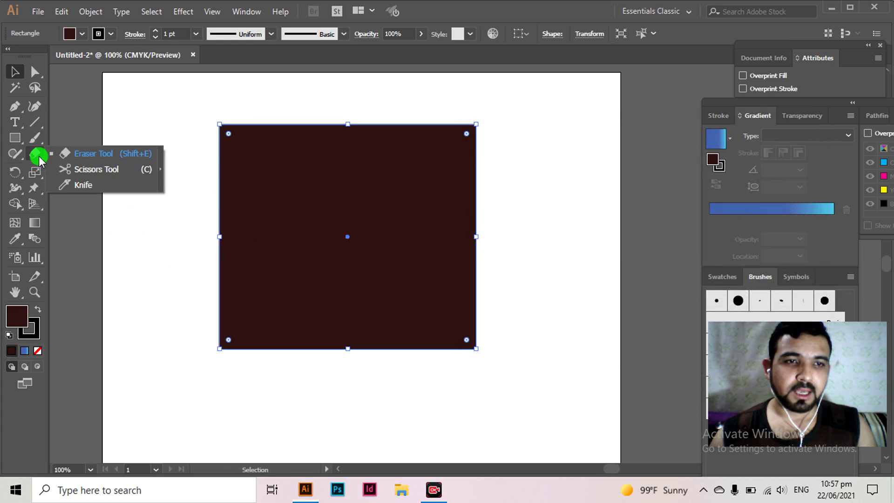
pyautogui.click(107, 169)
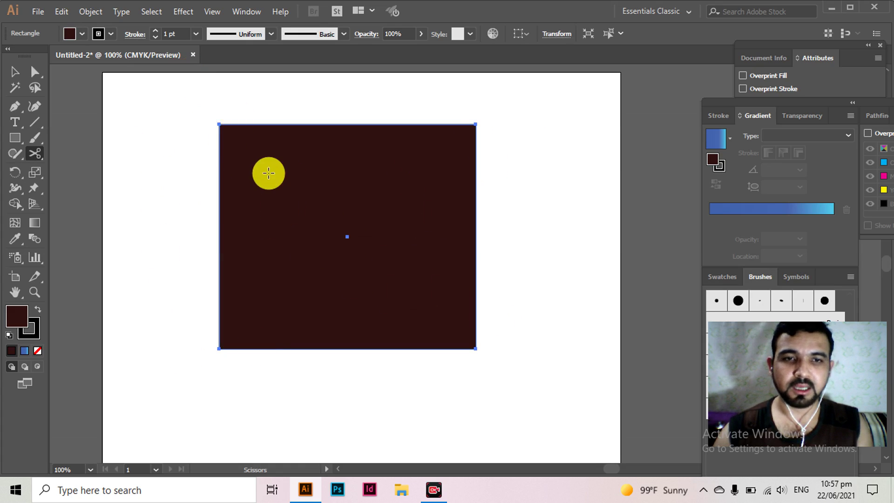
pyautogui.scroll(2, 270, 159)
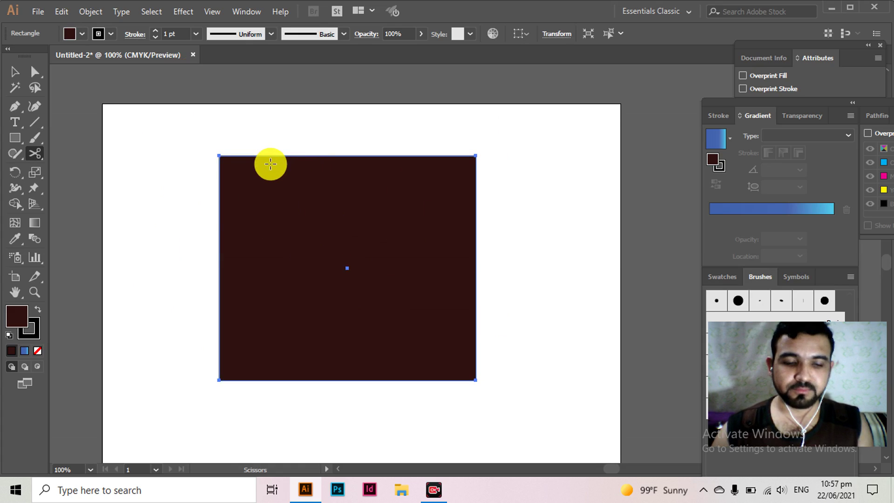
pyautogui.scroll(1, 270, 166)
pyautogui.scroll(1, 273, 208)
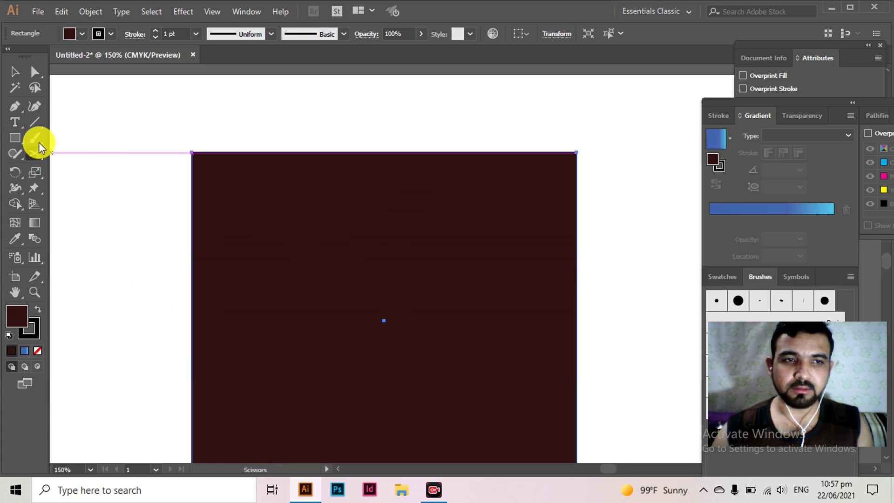
pyautogui.scroll(-3, 201, 158)
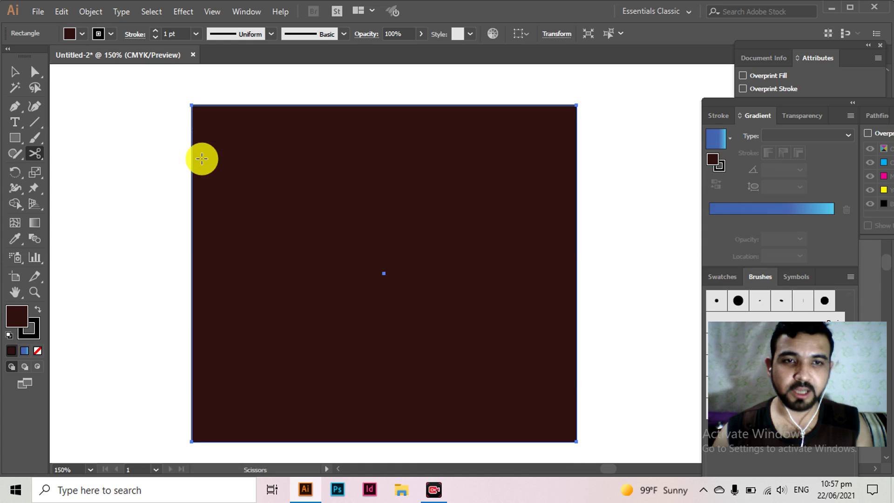
pyautogui.scroll(1, 230, 166)
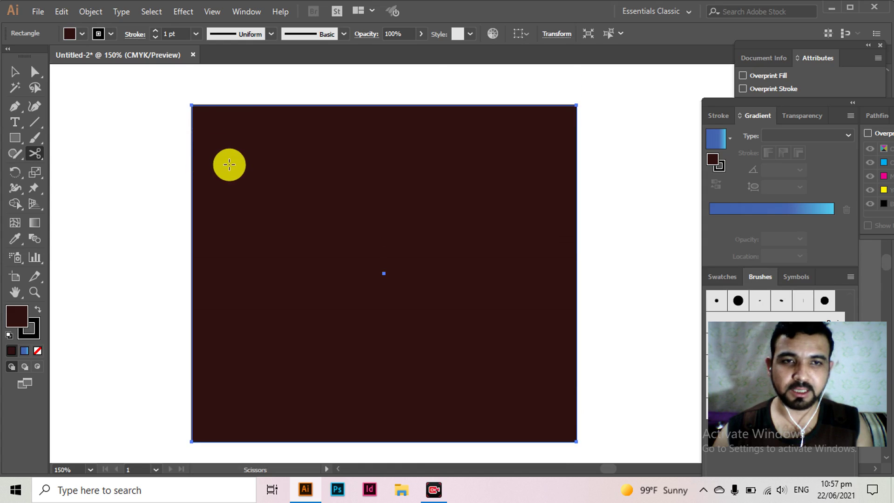
pyautogui.click(191, 105)
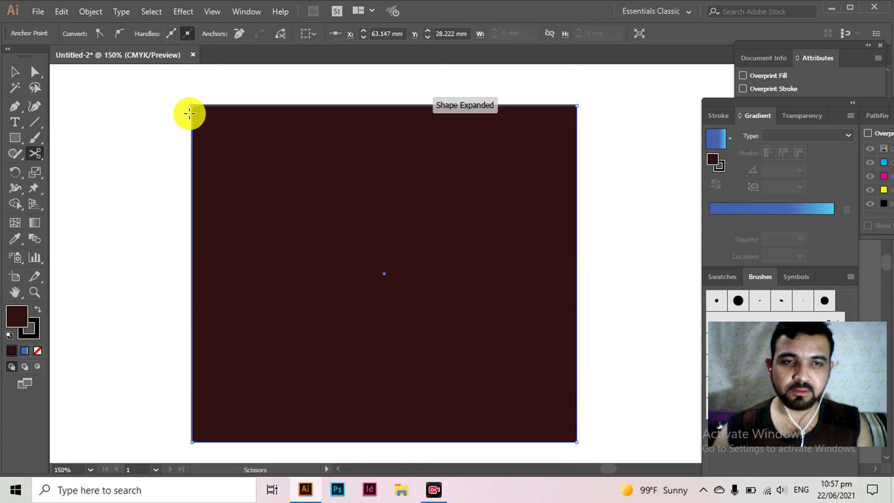
pyautogui.click(577, 441)
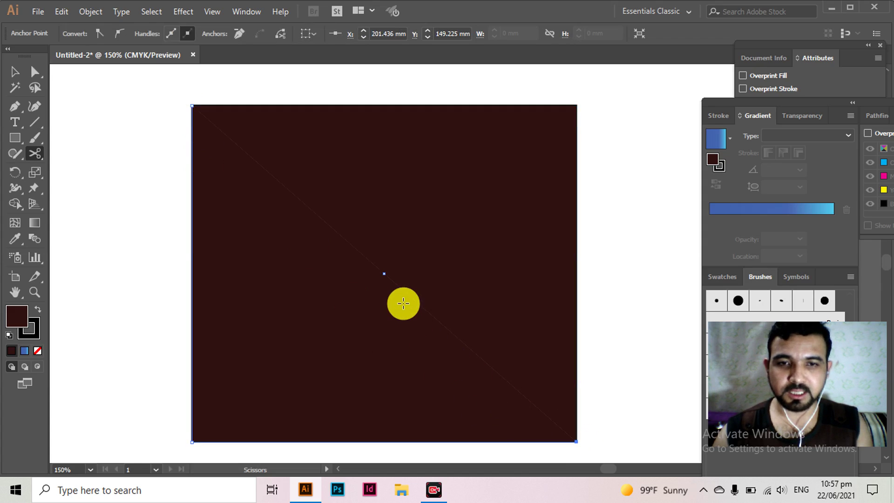
# - Separate the two triangles, moving the lower one about 20 mm left and 25 mm down, the upper one about 31 mm right and 10 mm up
pyautogui.scroll(3, 403, 307)
pyautogui.scroll(-4, 403, 307)
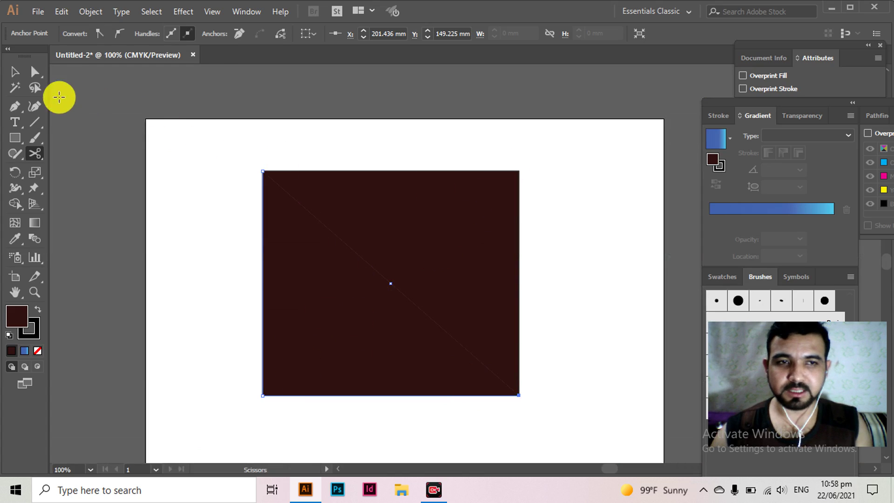
pyautogui.click(15, 73)
pyautogui.click(212, 242)
pyautogui.moveTo(300, 289); pyautogui.dragTo(264, 336)
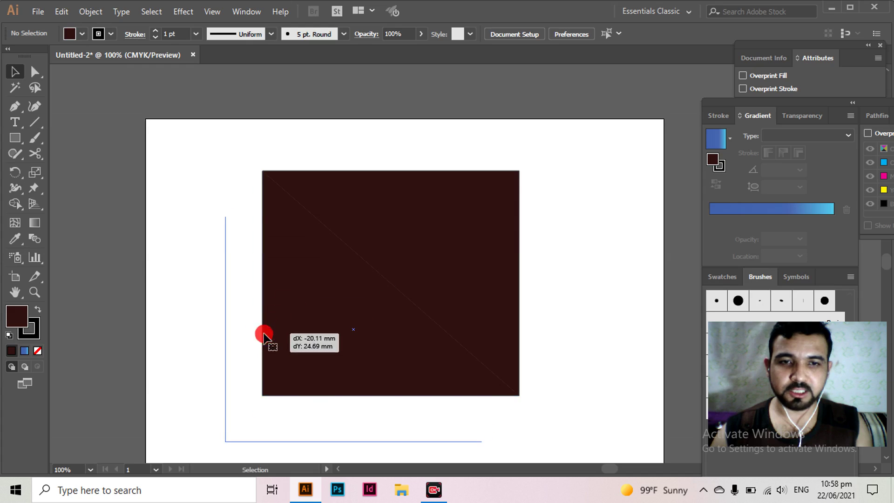
pyautogui.moveTo(321, 215); pyautogui.dragTo(378, 198)
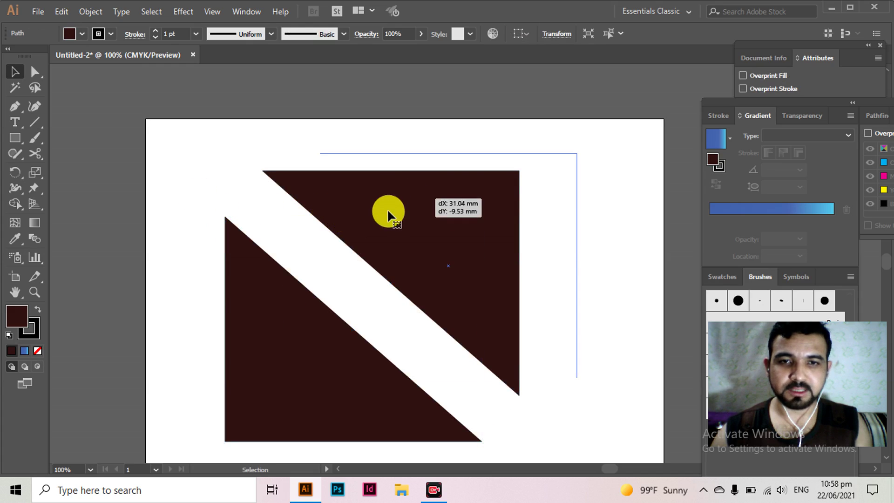
# - Select both separated triangles and delete them
pyautogui.moveTo(193, 168); pyautogui.dragTo(496, 314)
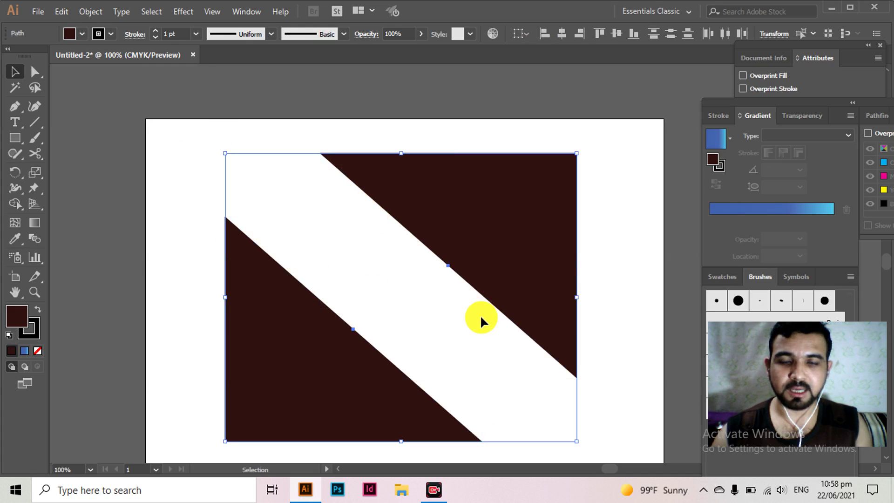
pyautogui.press('Delete')
pyautogui.scroll(-1, 257, 216)
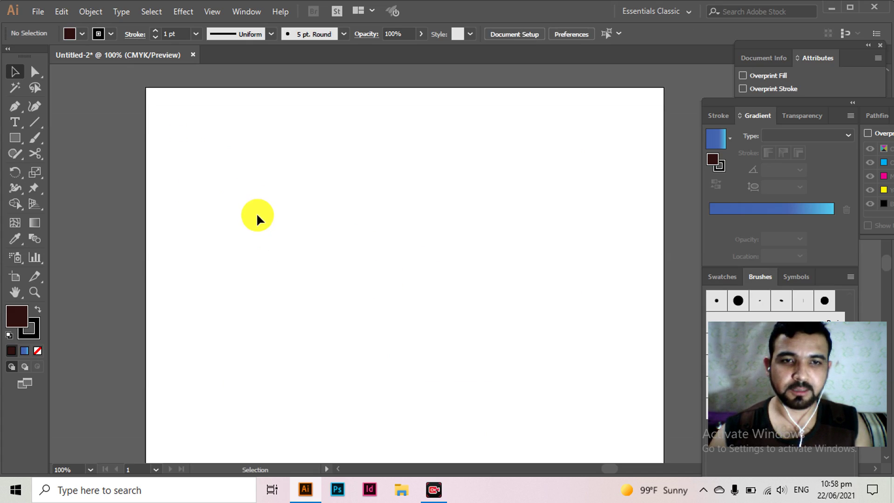
# - Draw a new upright maroon rectangle in the upper middle of the empty artboard
pyautogui.moveTo(432, 278); pyautogui.dragTo(411, 262)
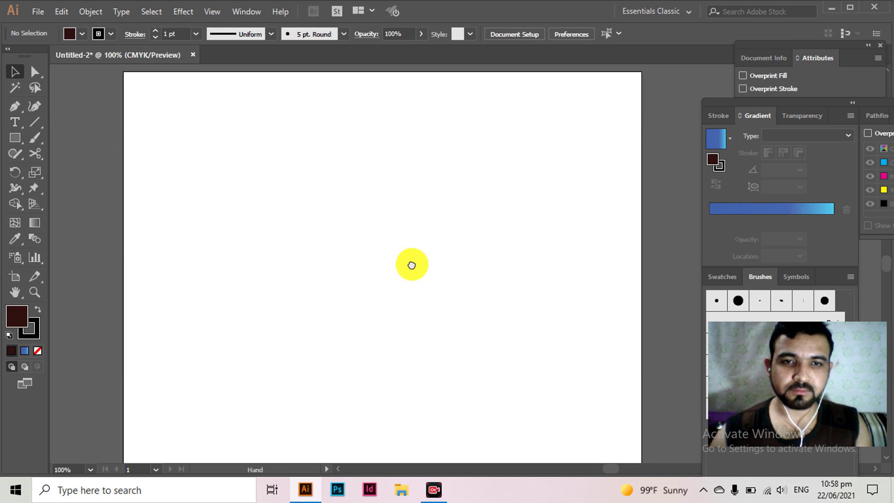
pyautogui.click(23, 111)
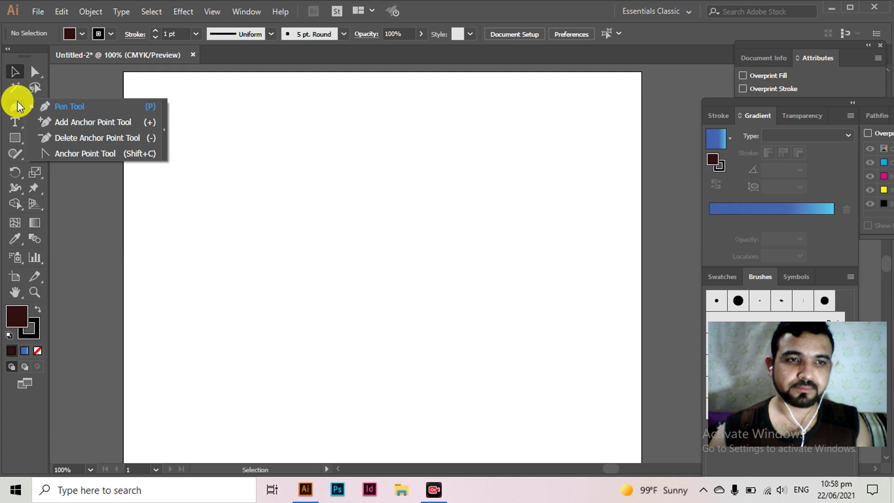
pyautogui.click(11, 103)
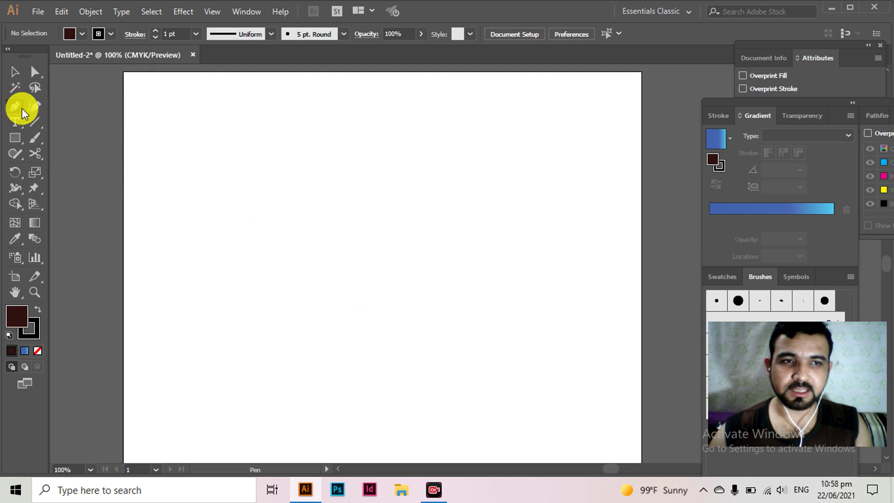
pyautogui.click(15, 137)
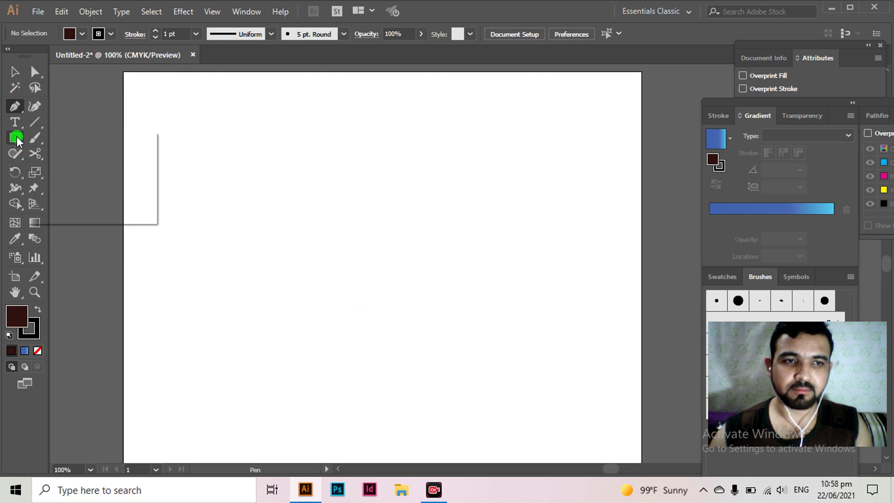
pyautogui.click(60, 141)
pyautogui.moveTo(300, 140)
pyautogui.mouseDown()
pyautogui.moveTo(439, 288)
pyautogui.moveTo(456, 322)
pyautogui.mouseUp()
# - Cut the rectangle with the Scissors tool on its upper and lower edges near the right side, and at both right corners
pyautogui.click(35, 154)
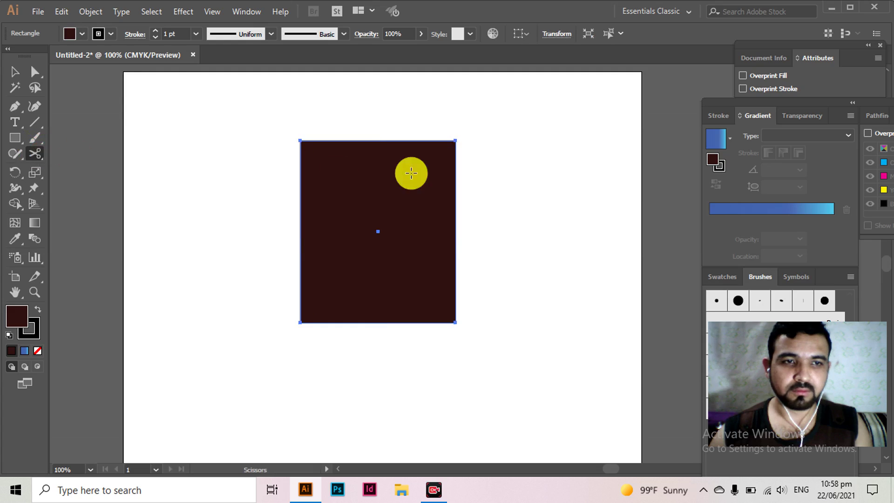
pyautogui.click(422, 140)
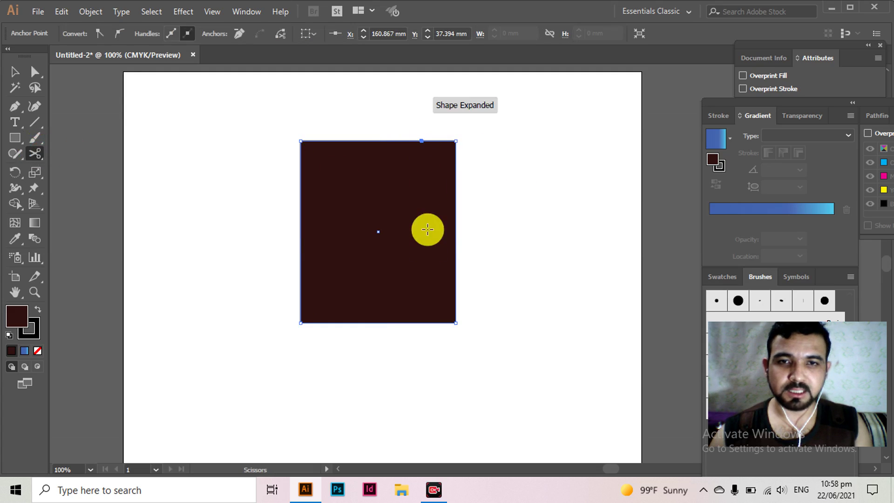
pyautogui.click(420, 322)
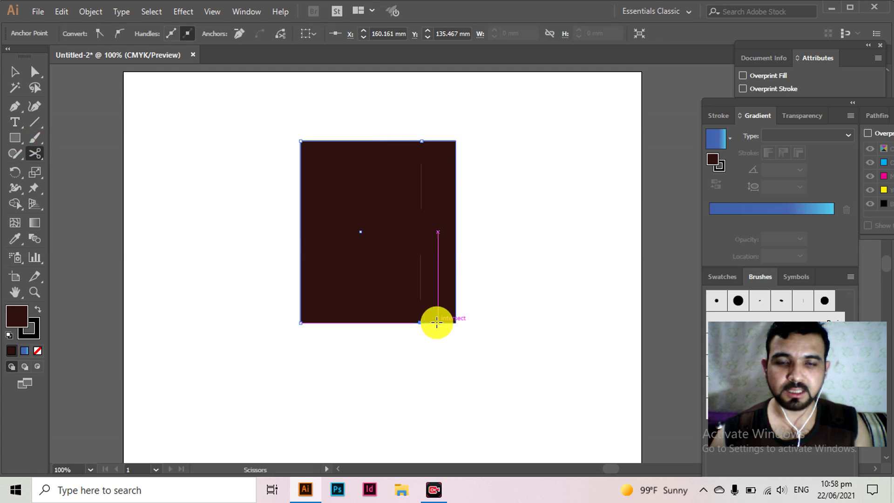
pyautogui.click(455, 322)
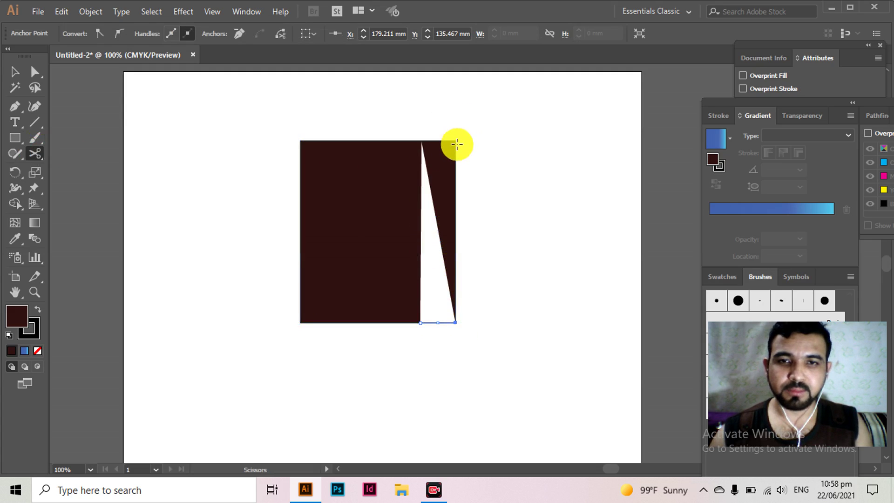
pyautogui.click(455, 141)
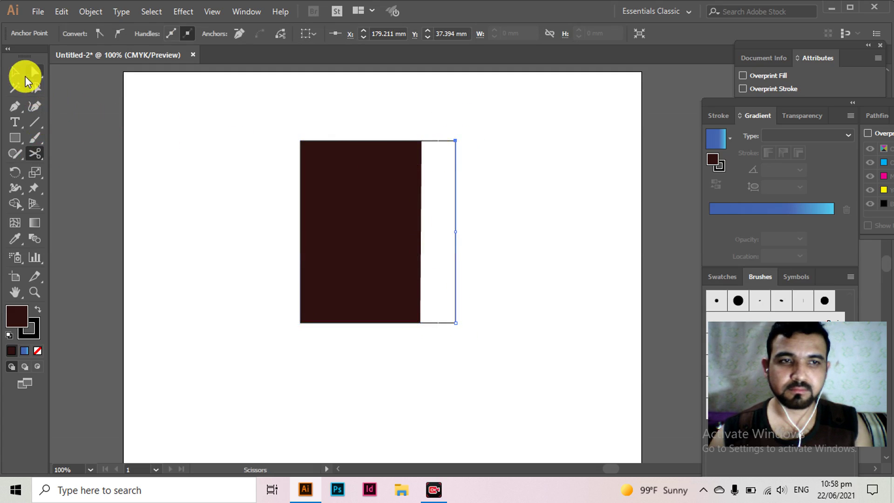
# - Move the detached right edge and the short upper segment away from the rectangle to the upper right
pyautogui.click(14, 73)
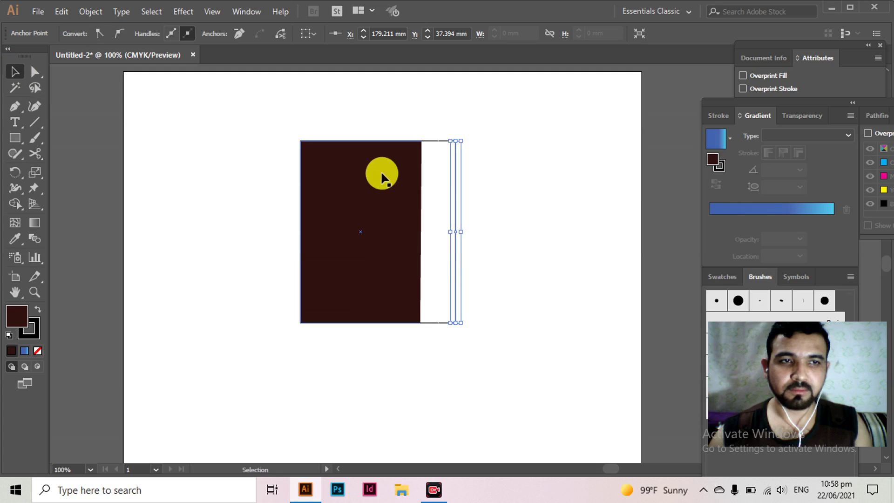
pyautogui.click(543, 217)
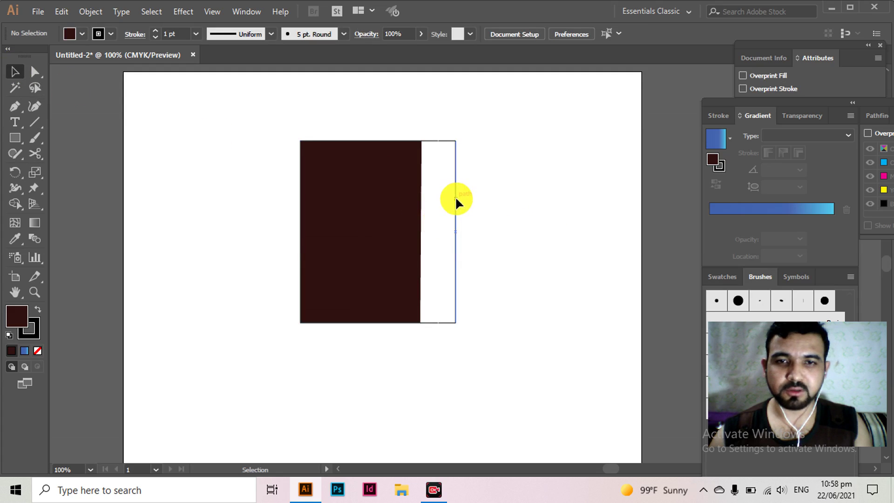
pyautogui.moveTo(454, 197); pyautogui.dragTo(533, 185)
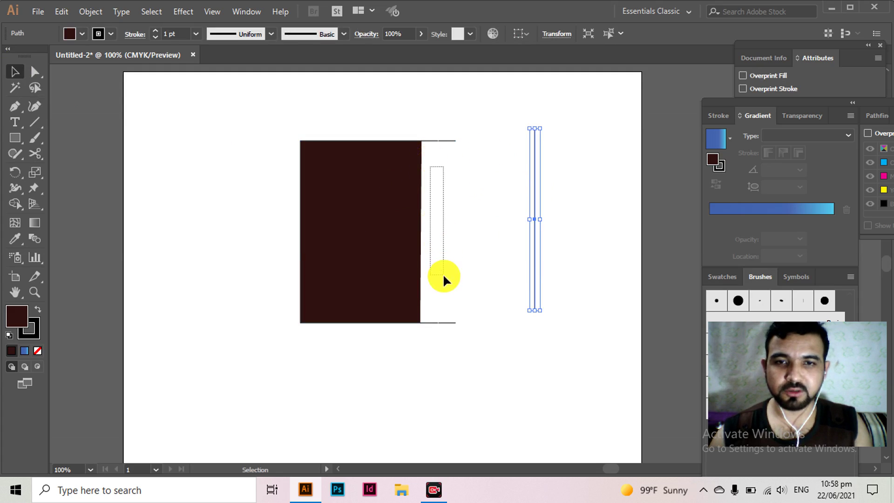
pyautogui.moveTo(443, 273); pyautogui.dragTo(443, 273)
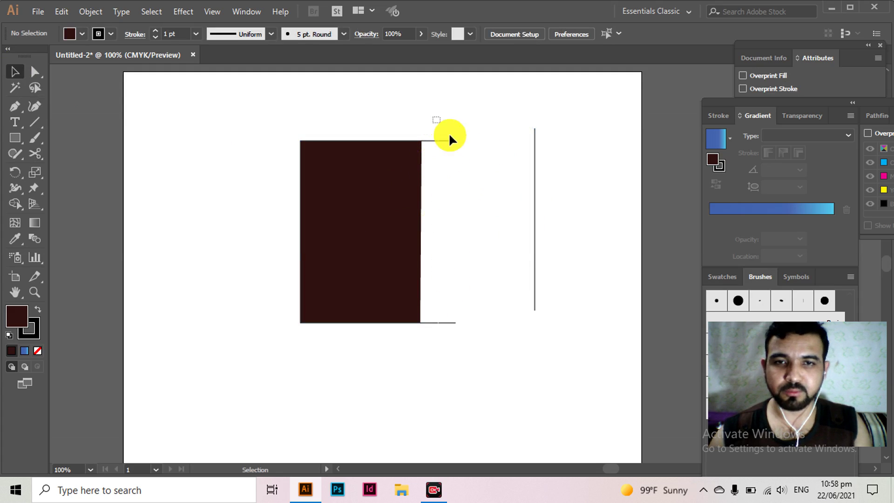
pyautogui.moveTo(447, 174); pyautogui.dragTo(447, 173)
pyautogui.moveTo(437, 140); pyautogui.dragTo(490, 130)
# - Delete the short lower segment and the two line pieces beside the rectangle
pyautogui.moveTo(463, 362); pyautogui.dragTo(459, 326)
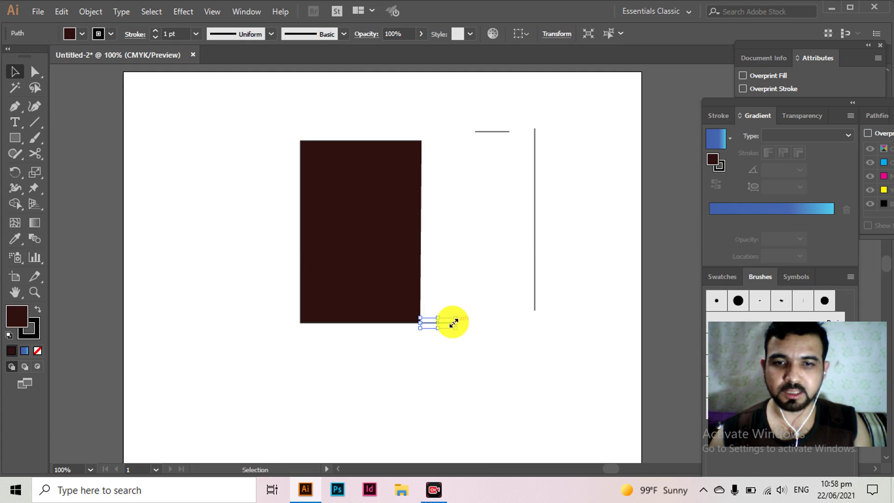
pyautogui.press('Delete')
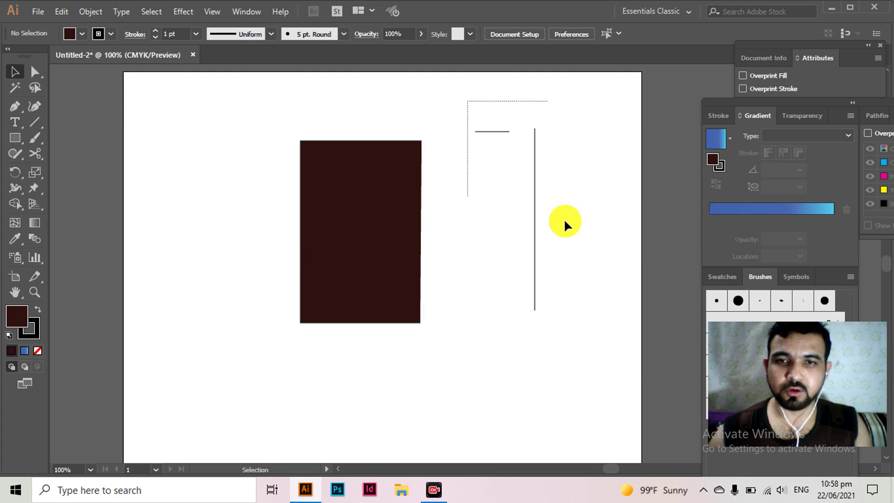
pyautogui.moveTo(565, 223); pyautogui.dragTo(569, 242)
pyautogui.press('Delete')
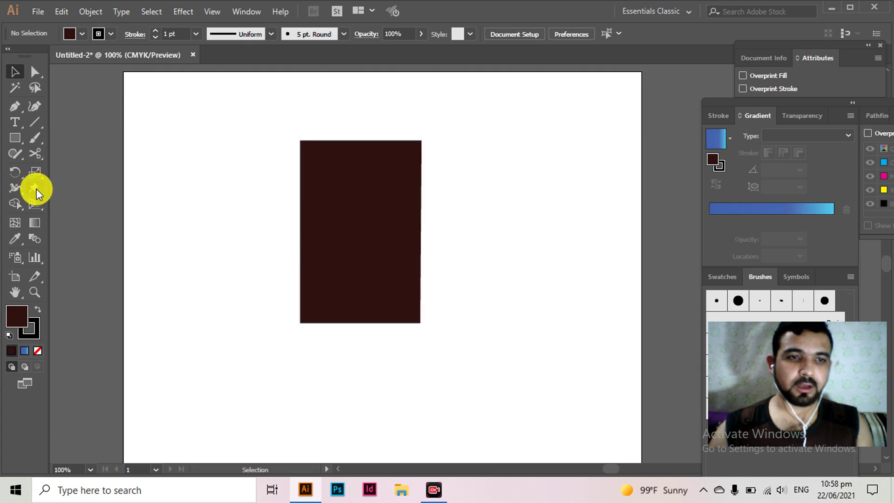
# - Cut across the remaining rectangle with the Knife tool along a freehand curve descending from its left to its right edge
pyautogui.moveTo(35, 153); pyautogui.dragTo(83, 185)
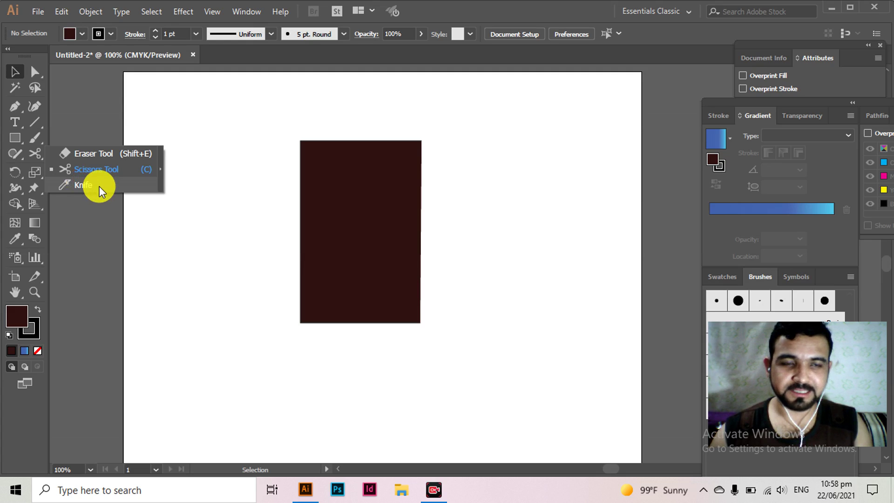
pyautogui.moveTo(99, 186); pyautogui.dragTo(98, 185)
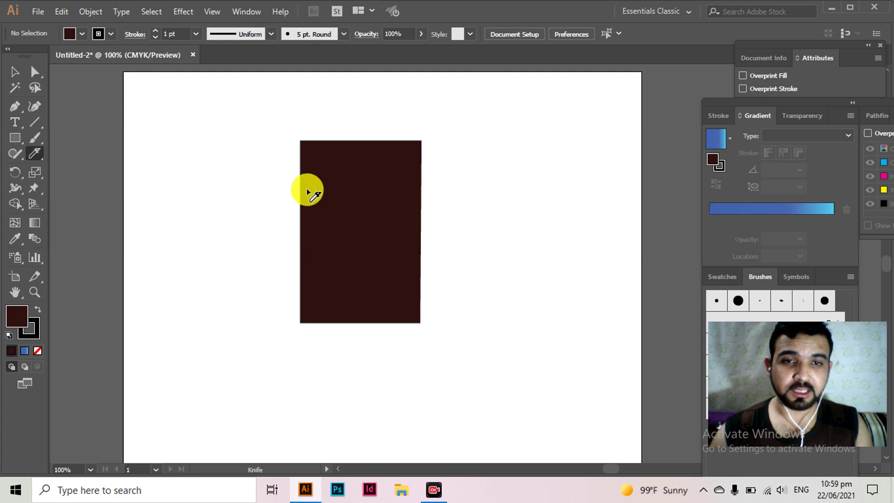
pyautogui.moveTo(294, 186); pyautogui.dragTo(429, 243)
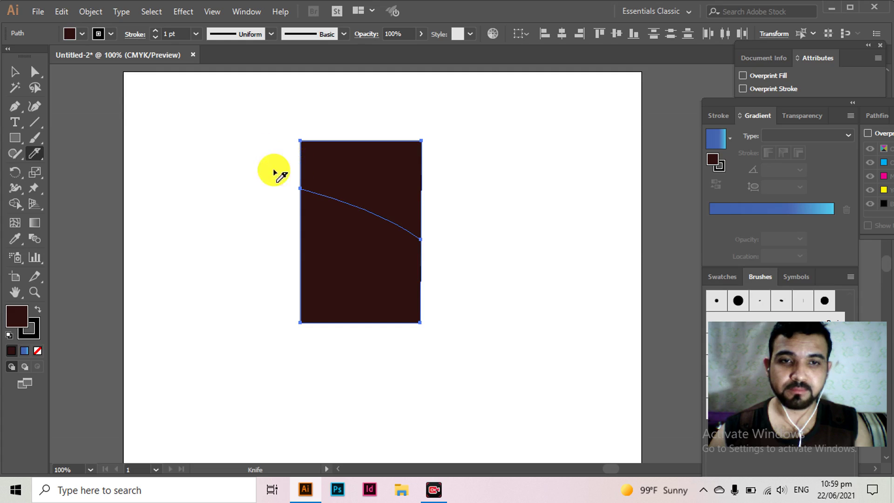
# - Shift the knife-cut rectangle down on the artboard and pull its upper piece away up and to the right
pyautogui.click(14, 74)
pyautogui.moveTo(389, 196)
pyautogui.mouseDown()
pyautogui.moveTo(423, 153)
pyautogui.moveTo(425, 206)
pyautogui.moveTo(382, 257)
pyautogui.moveTo(389, 185)
pyautogui.mouseUp()
pyautogui.click(502, 199)
pyautogui.click(501, 205)
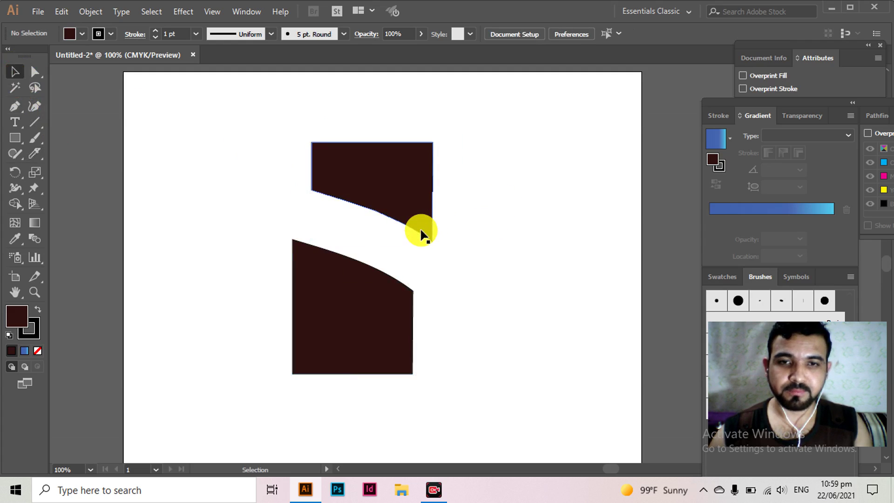
# - Undo the upper piece's last move, reposition it farther right of the lower piece, and select both pieces
pyautogui.hotkey('ctrl', 'z')
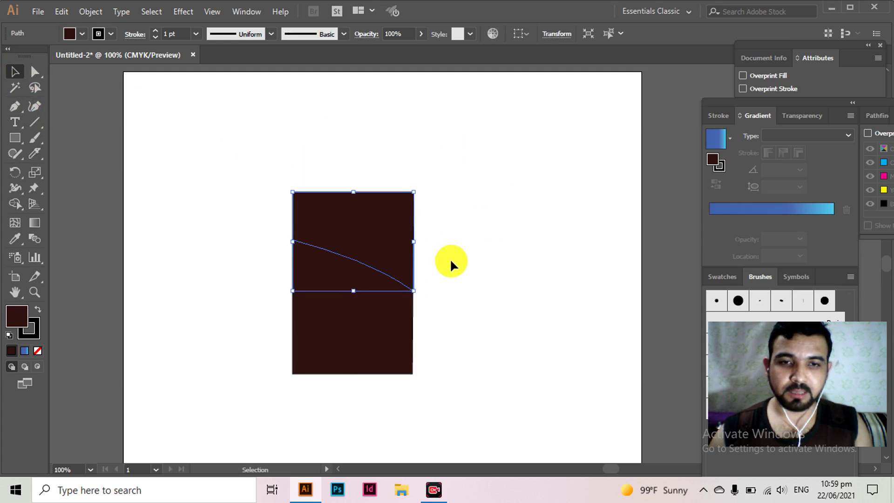
pyautogui.moveTo(391, 256); pyautogui.dragTo(475, 211)
pyautogui.moveTo(494, 138); pyautogui.dragTo(320, 320)
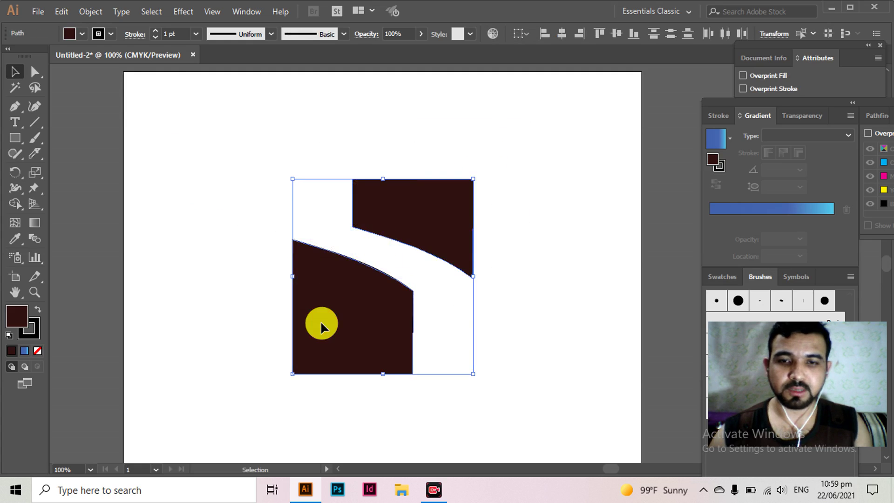
# - Delete both cut pieces, draw a dark-filled square and move it to the middle of the artboard
pyautogui.press('Delete')
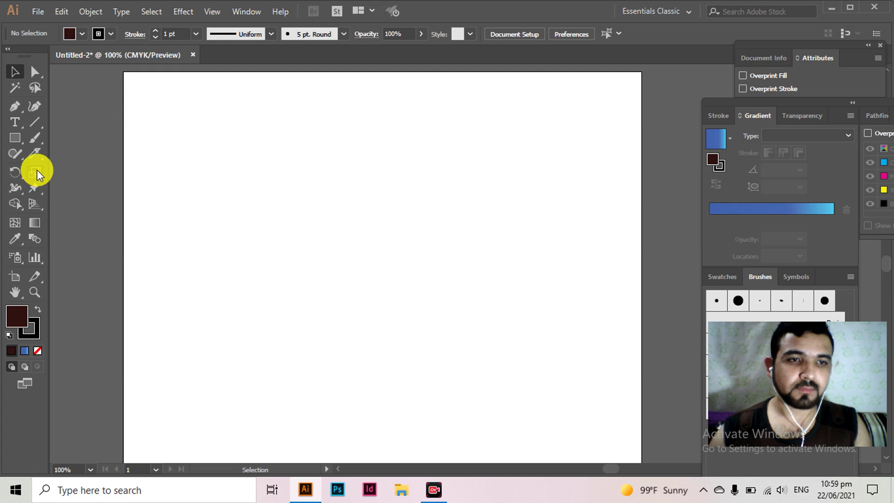
pyautogui.moveTo(38, 152); pyautogui.dragTo(80, 152)
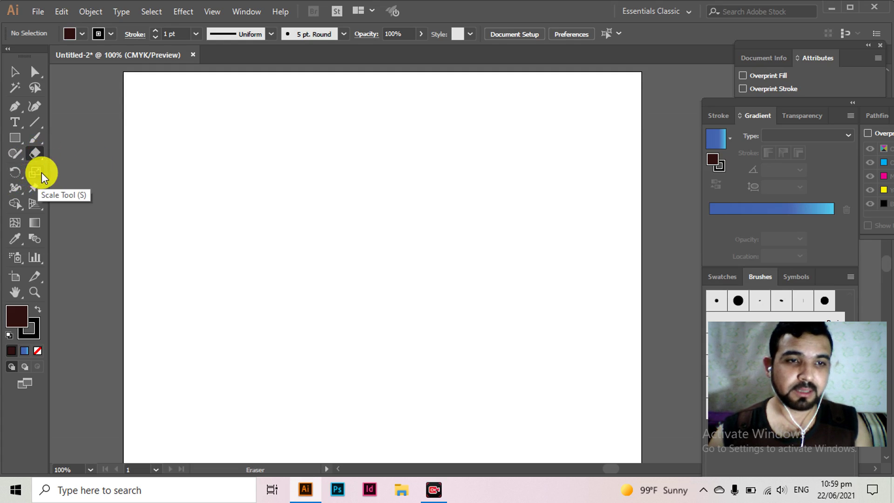
pyautogui.moveTo(41, 173)
pyautogui.mouseDown()
pyautogui.moveTo(132, 186)
pyautogui.moveTo(91, 206)
pyautogui.moveTo(88, 189)
pyautogui.moveTo(111, 194)
pyautogui.moveTo(84, 194)
pyautogui.moveTo(102, 194)
pyautogui.moveTo(77, 208)
pyautogui.moveTo(120, 206)
pyautogui.moveTo(40, 153)
pyautogui.moveTo(40, 171)
pyautogui.moveTo(62, 171)
pyautogui.moveTo(17, 138)
pyautogui.moveTo(52, 138)
pyautogui.mouseUp()
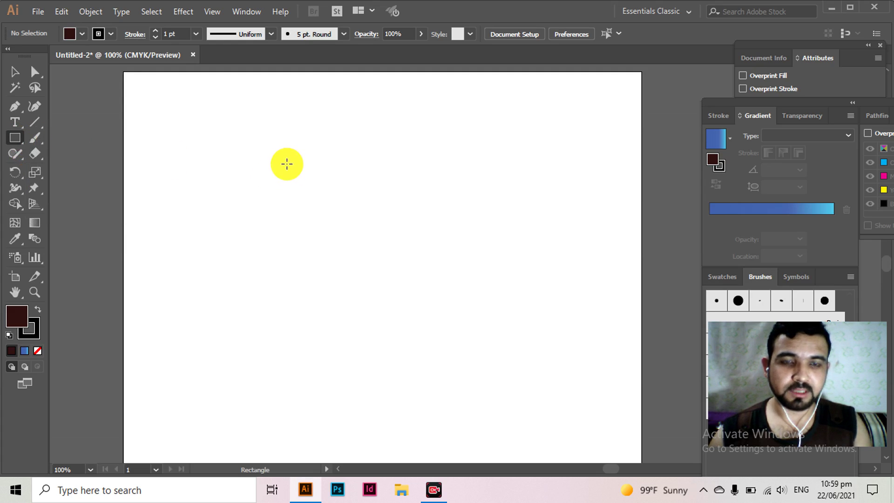
pyautogui.moveTo(286, 164); pyautogui.dragTo(371, 242)
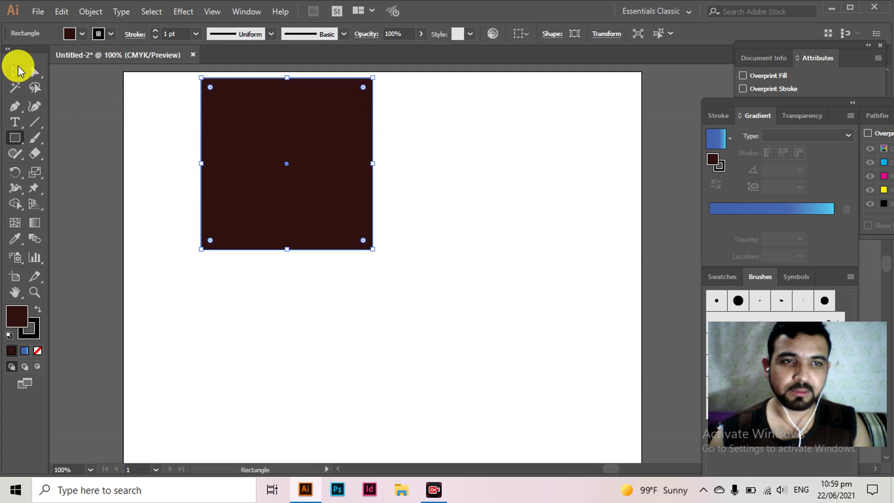
pyautogui.click(14, 72)
pyautogui.moveTo(316, 159); pyautogui.dragTo(367, 255)
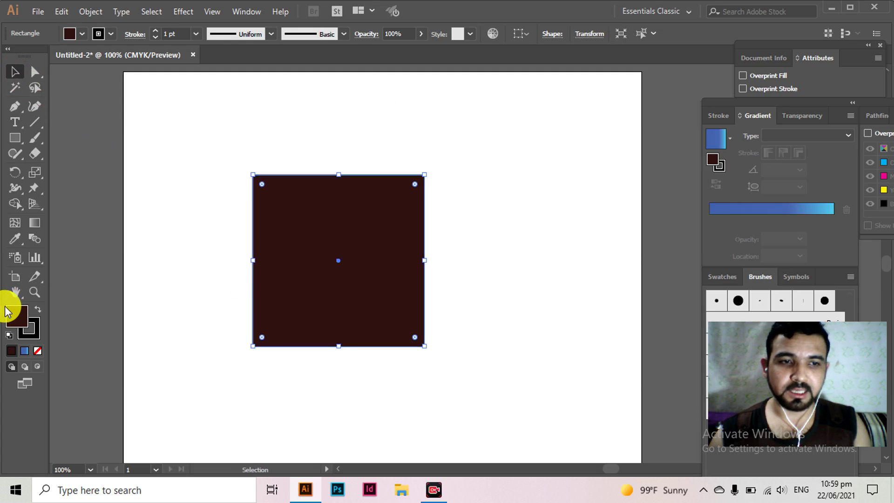
# - Remove the square's fill and set its stroke weight to 4 pt
pyautogui.click(37, 350)
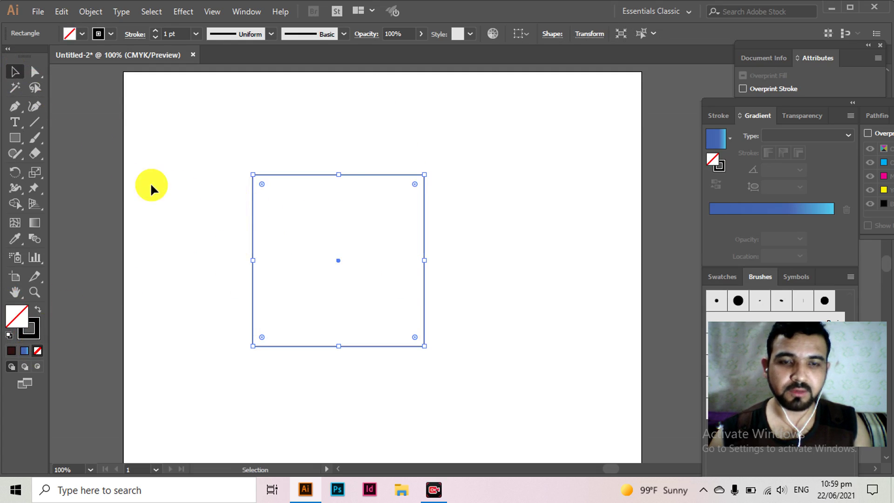
pyautogui.click(191, 32)
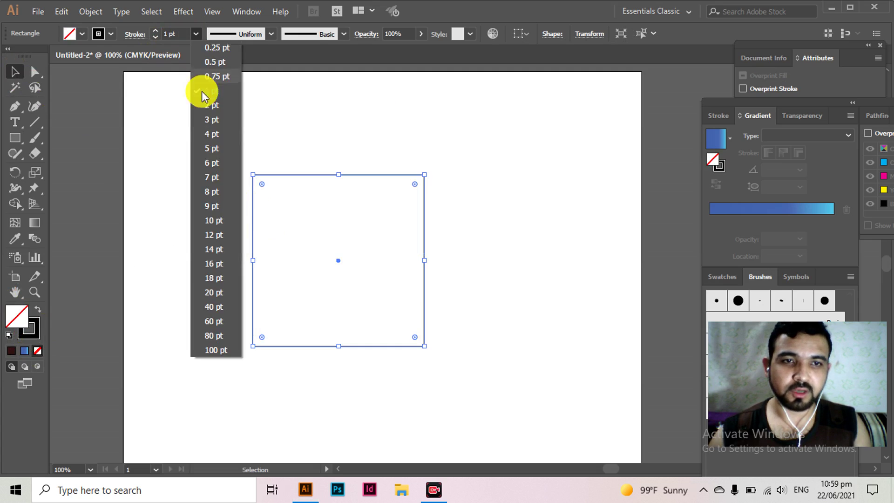
pyautogui.click(205, 132)
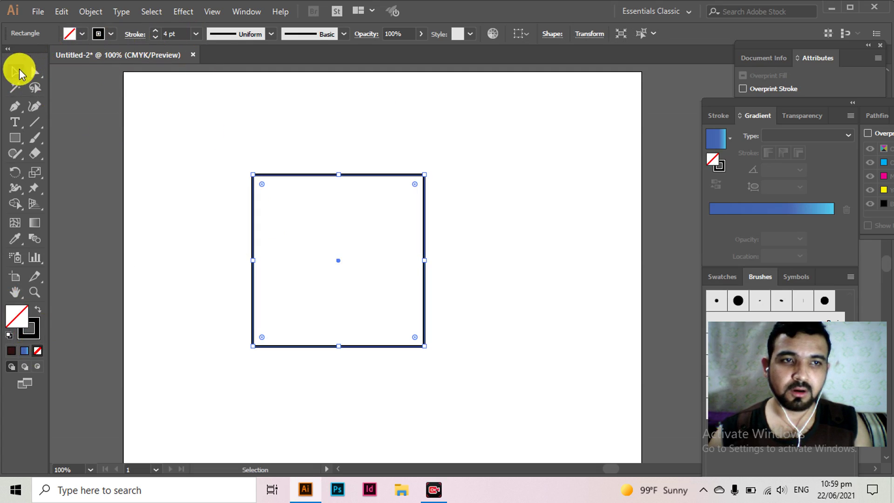
pyautogui.click(230, 142)
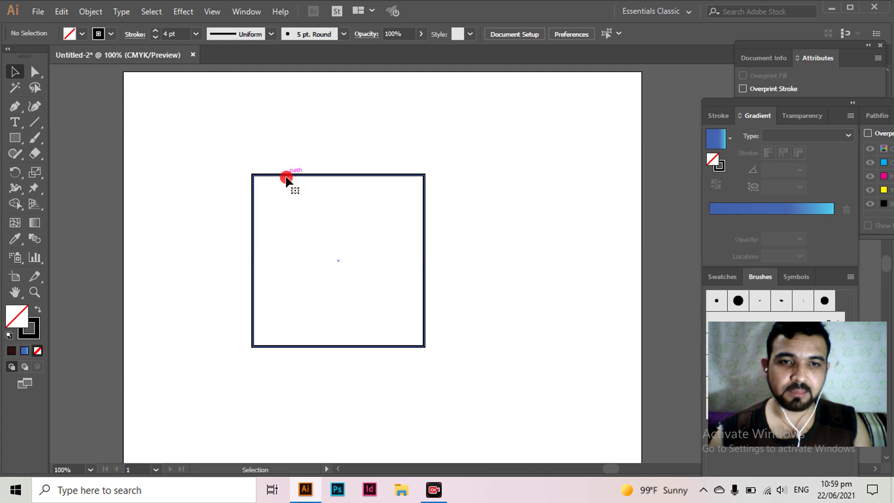
# - Make a slightly smaller, proportionally scaled copy of the square about its centre with the Scale tool
pyautogui.click(285, 175)
pyautogui.click(34, 172)
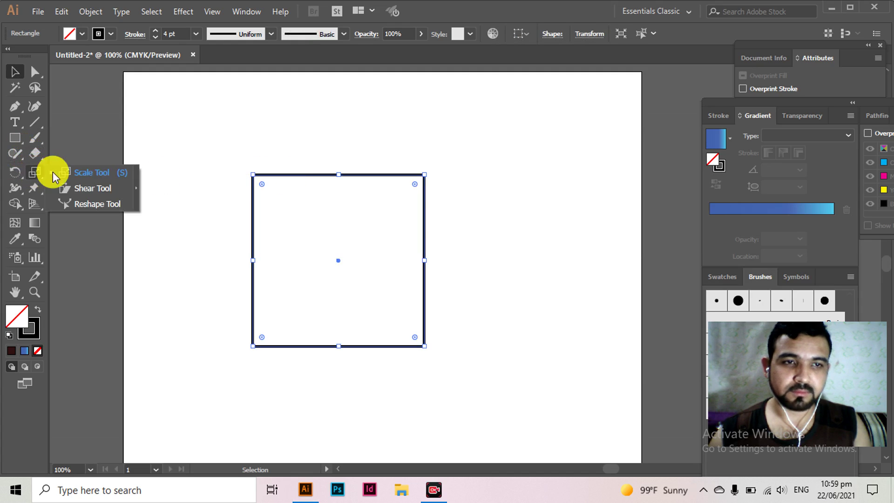
pyautogui.click(93, 172)
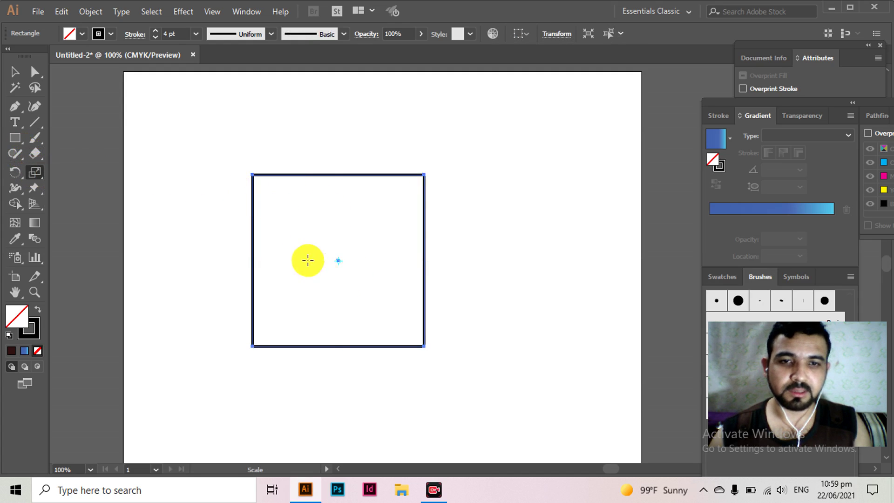
pyautogui.scroll(4, 335, 261)
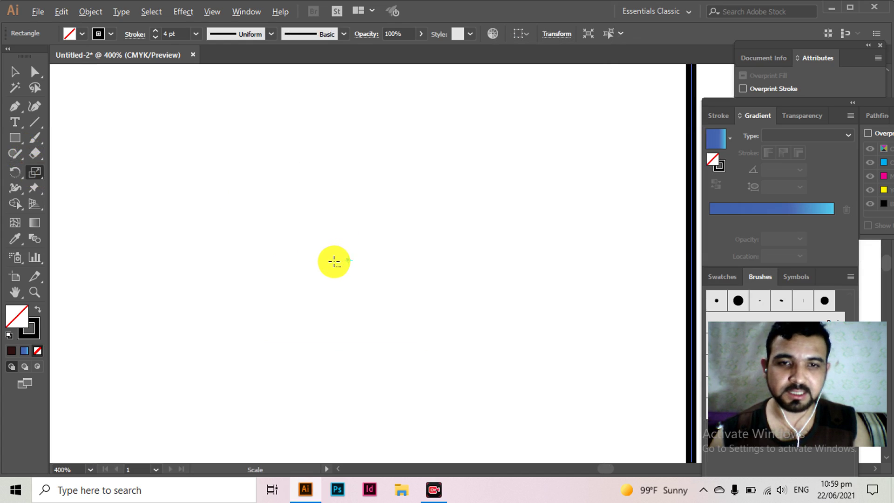
pyautogui.scroll(-3, 334, 261)
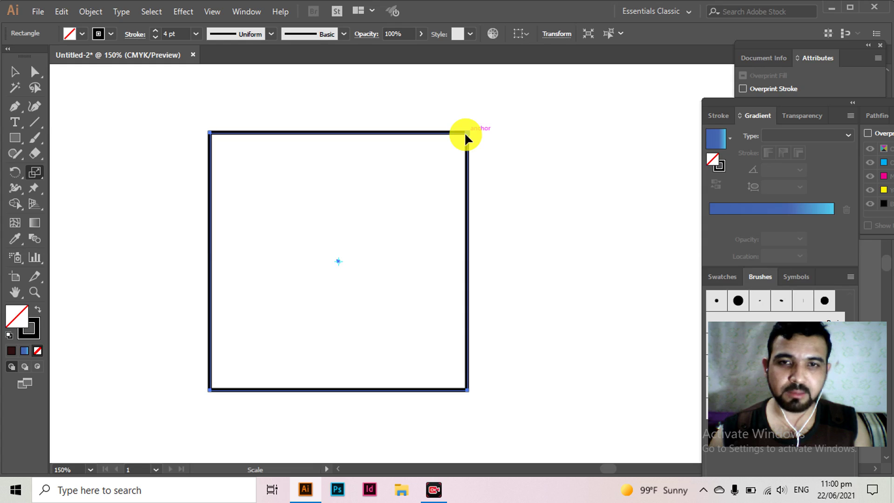
pyautogui.moveTo(465, 133); pyautogui.dragTo(455, 142)
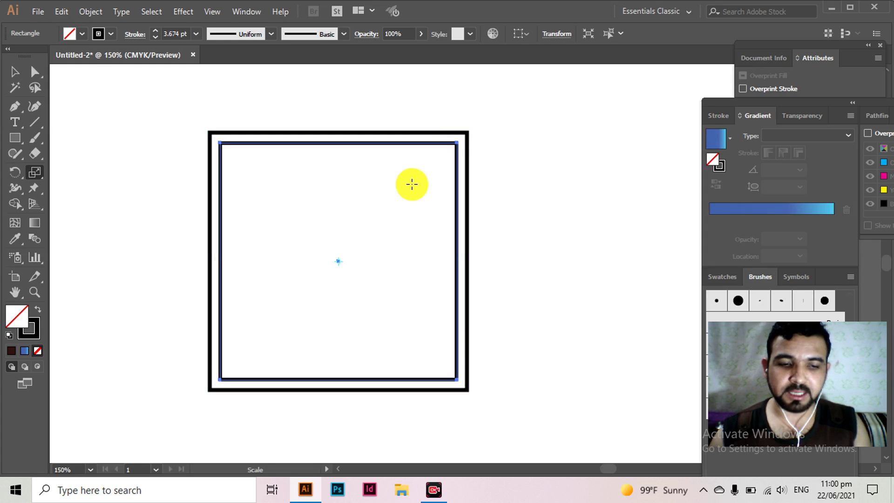
# - Repeat the scaled-copy transformation until nested squares shrink down to a small one at the centre
pyautogui.hotkey('ctrl', 'd')
pyautogui.hotkey('ctrl', 'd')
pyautogui.hotkey('ctrl', 'd')
pyautogui.hotkey('ctrl', 'd')
pyautogui.hotkey('ctrl', 'd')
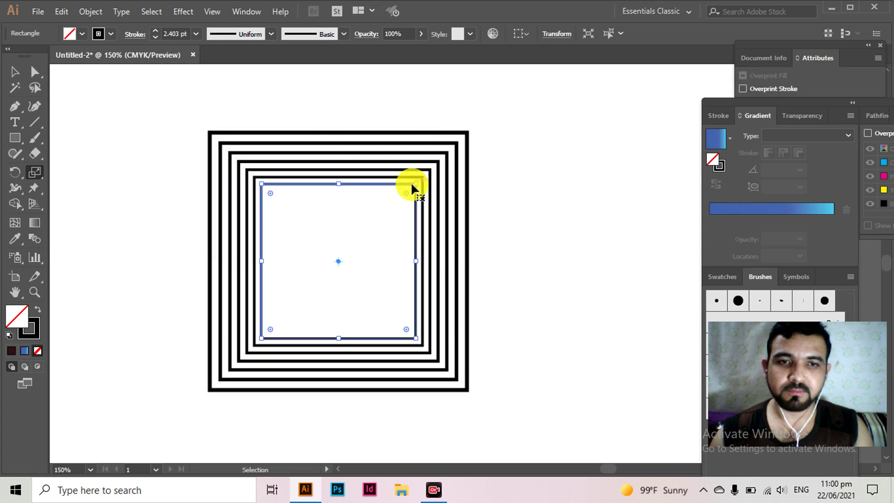
pyautogui.hotkey('ctrl', 'd')
pyautogui.hotkey('ctrl', 'd')
pyautogui.hotkey('ctrl', 'd')
pyautogui.hotkey('ctrl', 'd')
pyautogui.hotkey('ctrl', 'd')
pyautogui.hotkey('ctrl', 'd')
pyautogui.hotkey('ctrl', 'd')
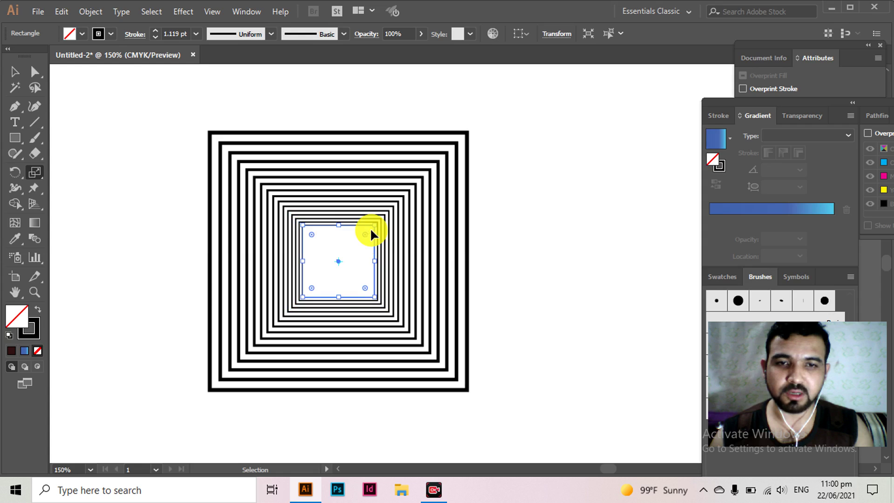
pyautogui.hotkey('ctrl', 'd')
pyautogui.hotkey('ctrl', 'd')
pyautogui.hotkey('ctrl', 'd')
pyautogui.hotkey('ctrl', 'd')
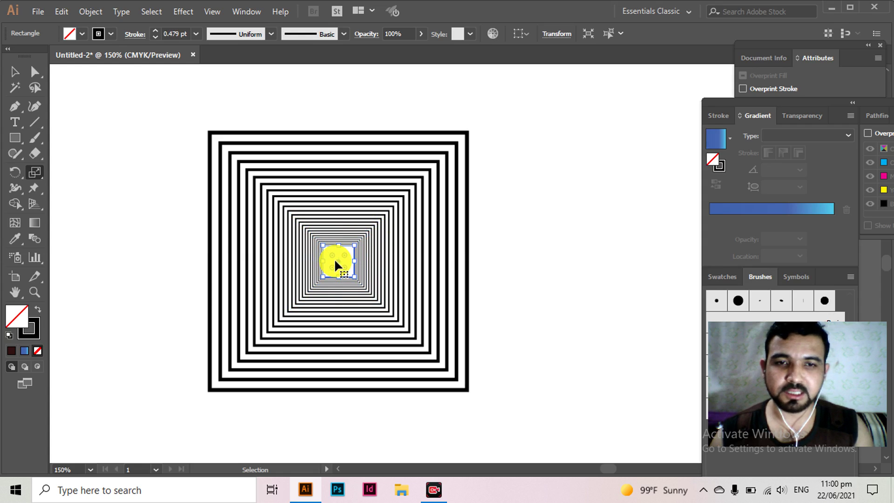
# - Examine the nested-square pattern up close and as a whole, including its selected outlines
pyautogui.click(15, 72)
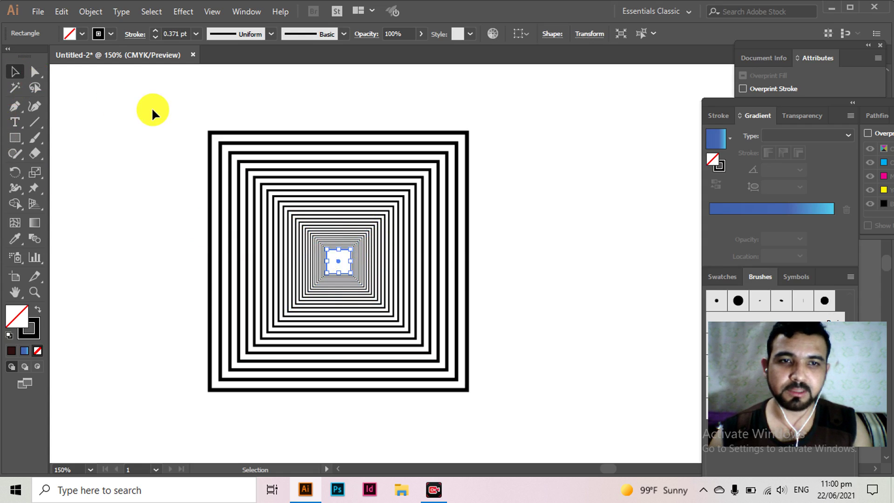
pyautogui.moveTo(152, 110); pyautogui.dragTo(429, 276)
pyautogui.click(449, 255)
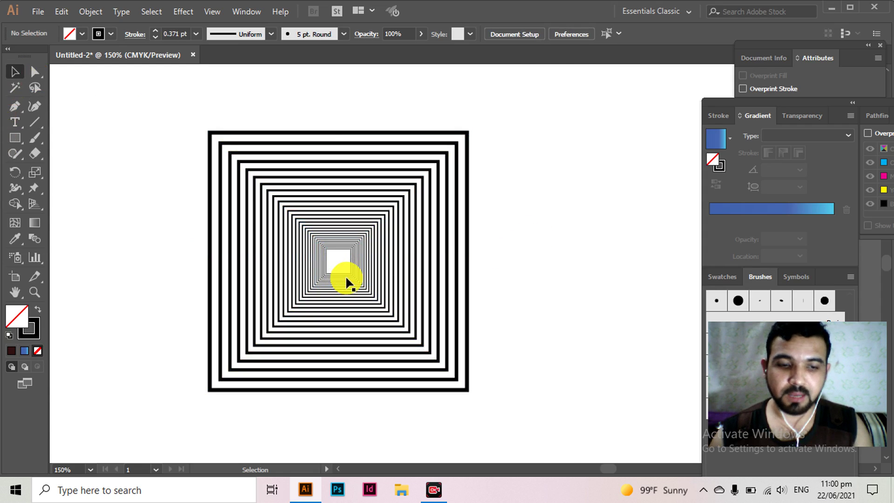
pyautogui.scroll(2, 346, 275)
pyautogui.scroll(-3, 345, 279)
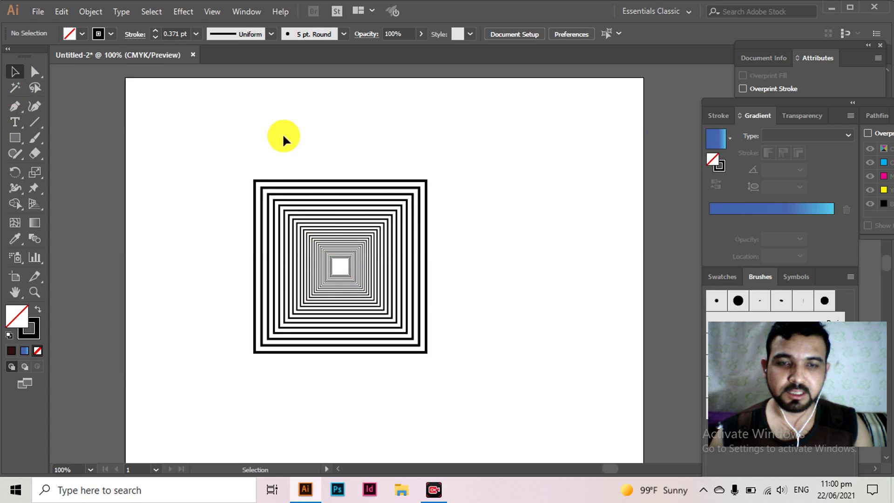
pyautogui.moveTo(272, 121); pyautogui.dragTo(438, 375)
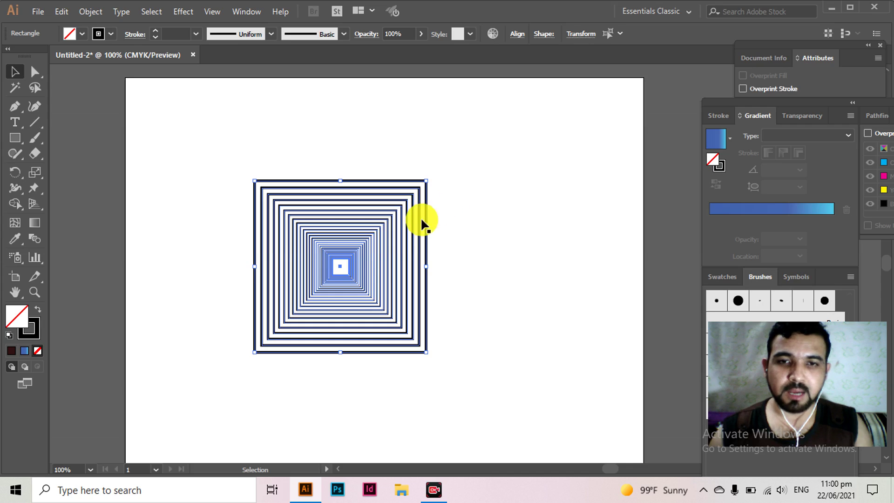
pyautogui.click(422, 221)
pyautogui.scroll(1, 423, 231)
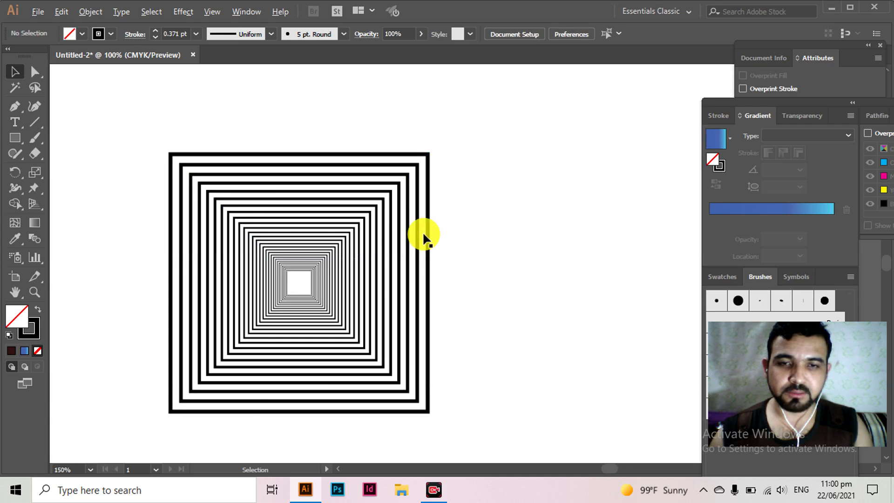
pyautogui.scroll(-1, 421, 231)
pyautogui.scroll(1, 366, 226)
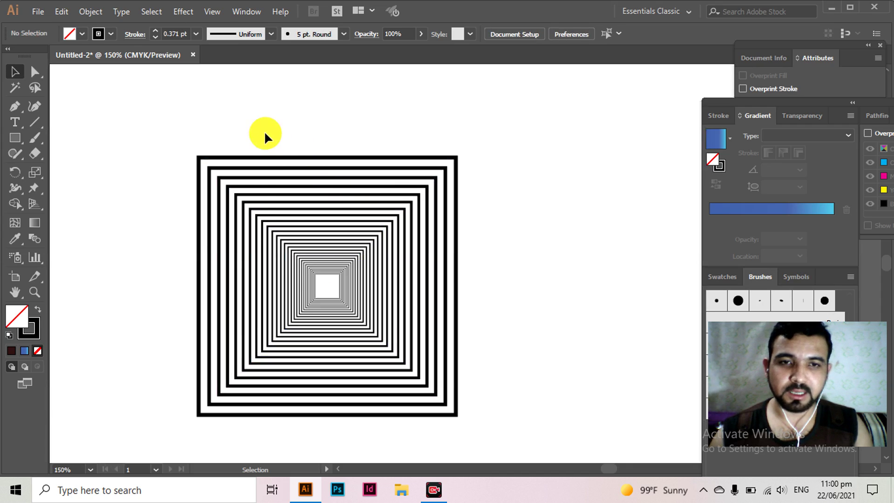
# - Delete all the nested squares, the outer ones first and the remaining inner ones after them
pyautogui.moveTo(393, 267); pyautogui.dragTo(396, 266)
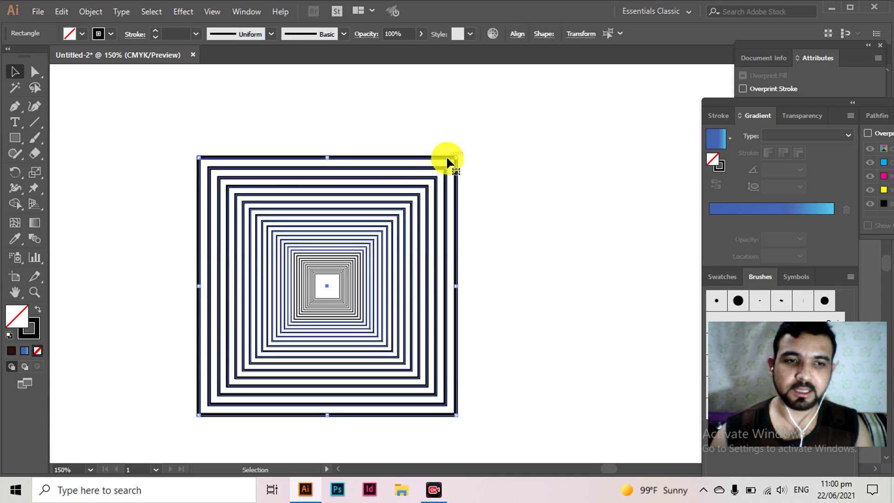
pyautogui.press('Delete')
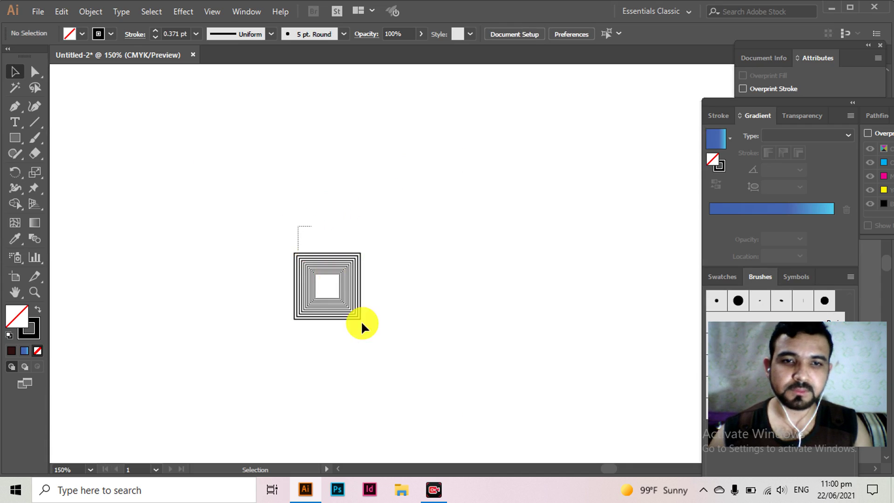
pyautogui.moveTo(361, 320); pyautogui.dragTo(396, 373)
pyautogui.press('Delete')
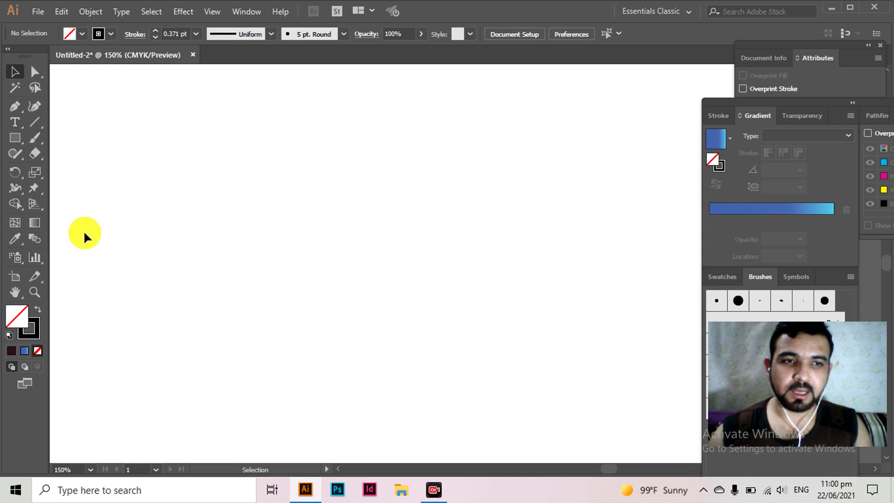
# - Draw an upright rectangle in the upper middle of the artboard and fill it with a very dark reddish brown
pyautogui.hotkey('ctrl', '-')
pyautogui.press('space')
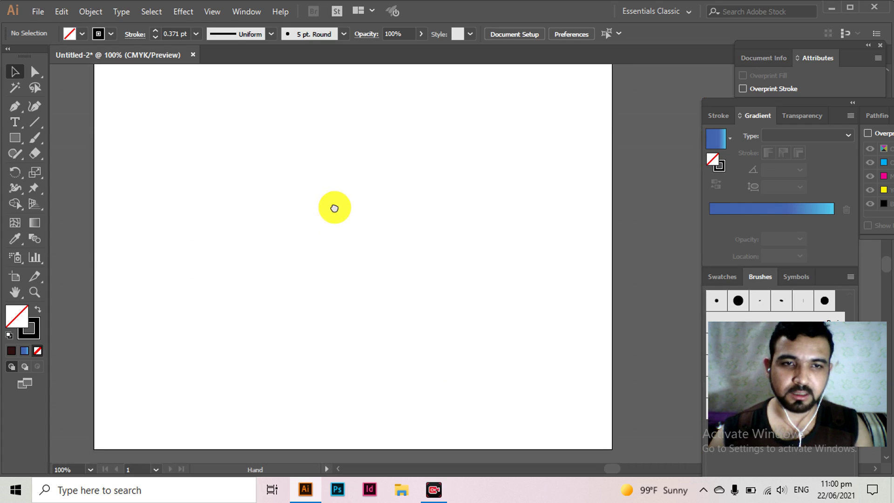
pyautogui.click(35, 171)
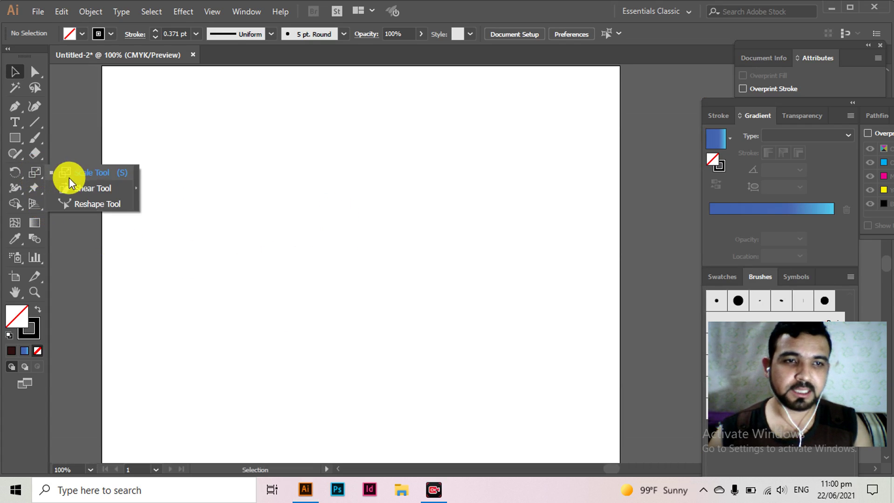
pyautogui.moveTo(17, 137); pyautogui.dragTo(68, 138)
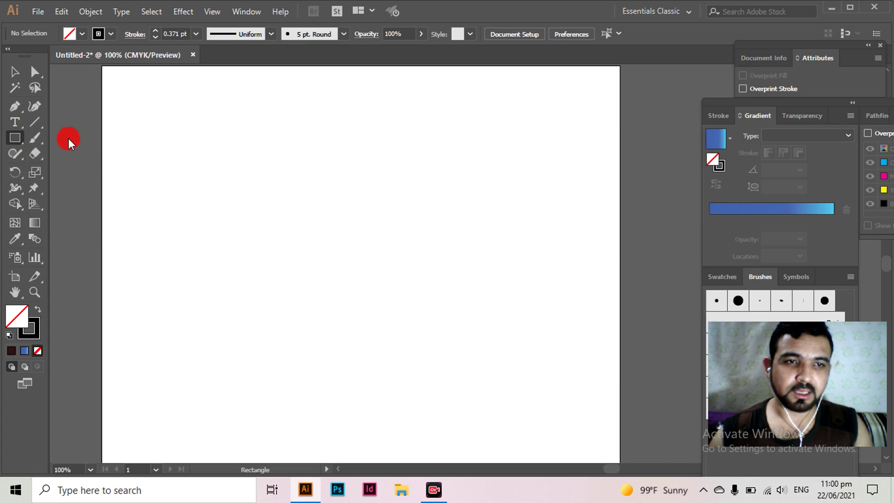
pyautogui.moveTo(266, 141)
pyautogui.mouseDown()
pyautogui.moveTo(303, 169)
pyautogui.moveTo(372, 294)
pyautogui.mouseUp()
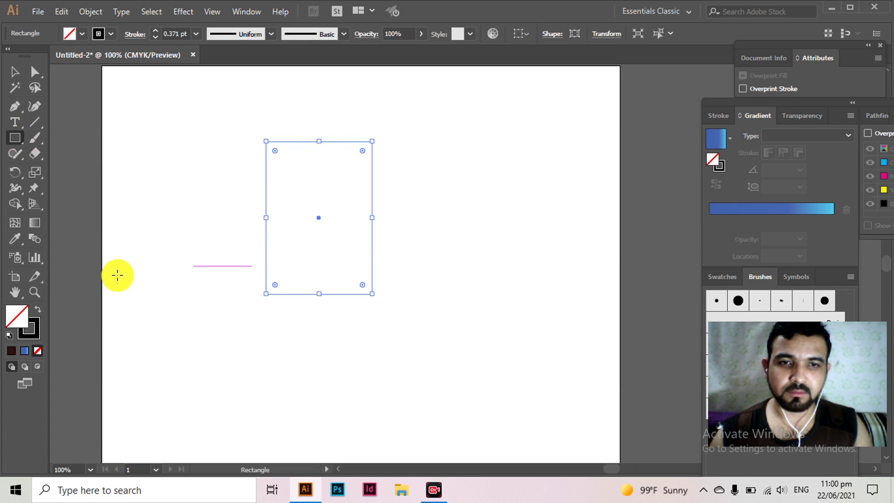
pyautogui.doubleClick(14, 318)
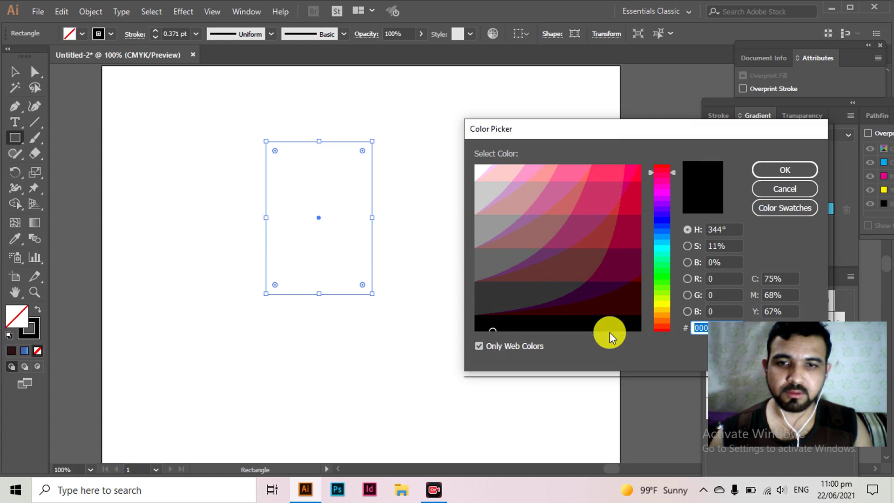
pyautogui.click(614, 309)
pyautogui.click(801, 166)
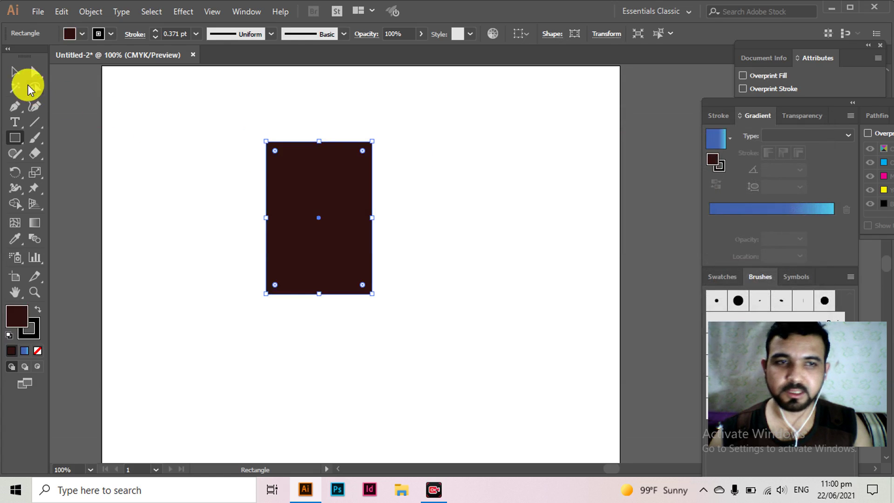
# - Shear the dark rectangle about its centre with the Shear tool so its upper edge slants to the right
pyautogui.click(13, 74)
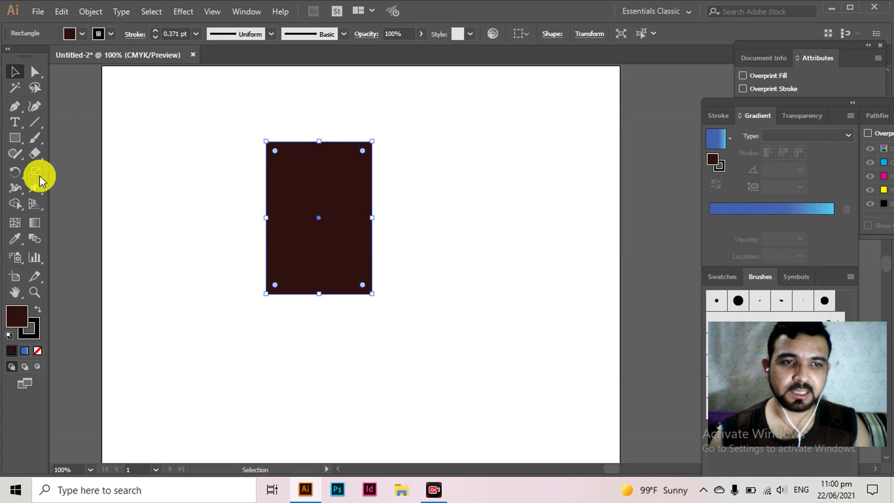
pyautogui.moveTo(40, 175); pyautogui.dragTo(68, 185)
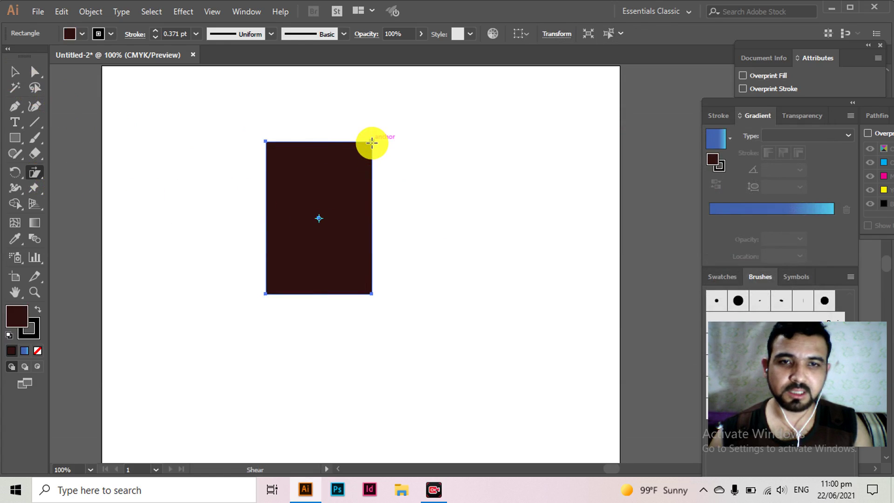
pyautogui.moveTo(372, 142); pyautogui.dragTo(387, 149)
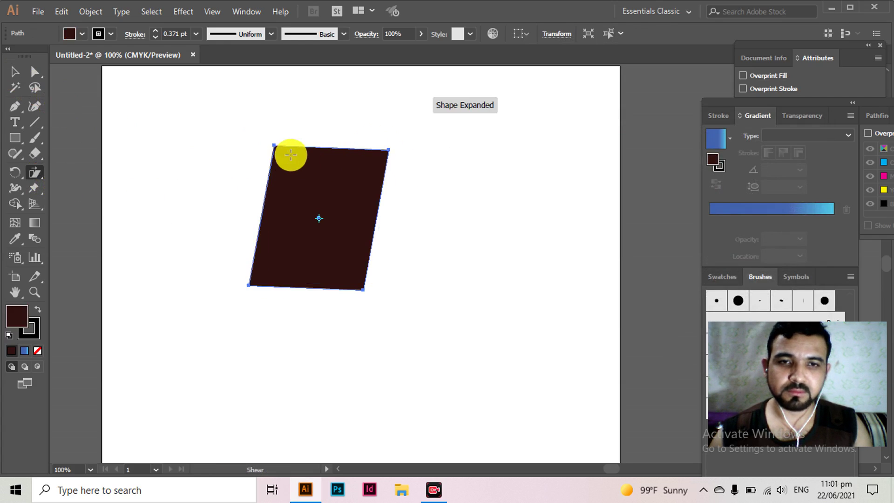
# - Shear the dark shape the opposite way so it leans slightly to the left, and delete it from the artboard
pyautogui.moveTo(275, 143); pyautogui.dragTo(254, 155)
pyautogui.click(10, 73)
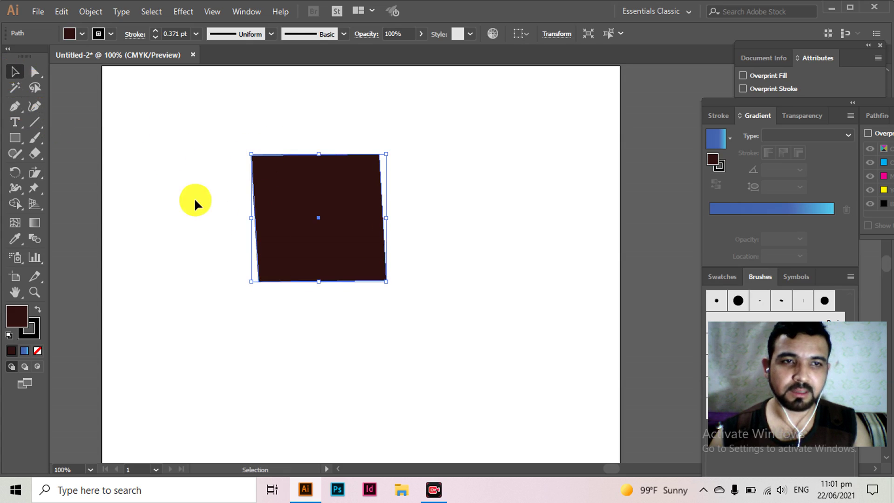
pyautogui.press('Delete')
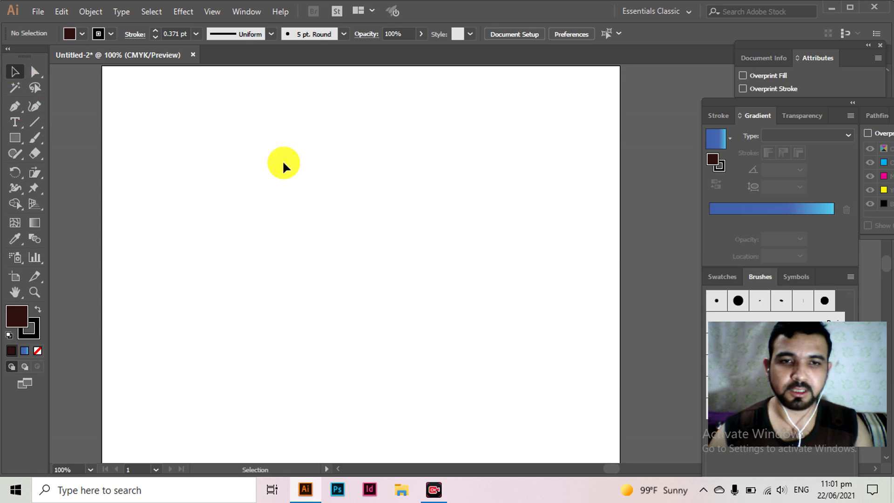
pyautogui.click(37, 176)
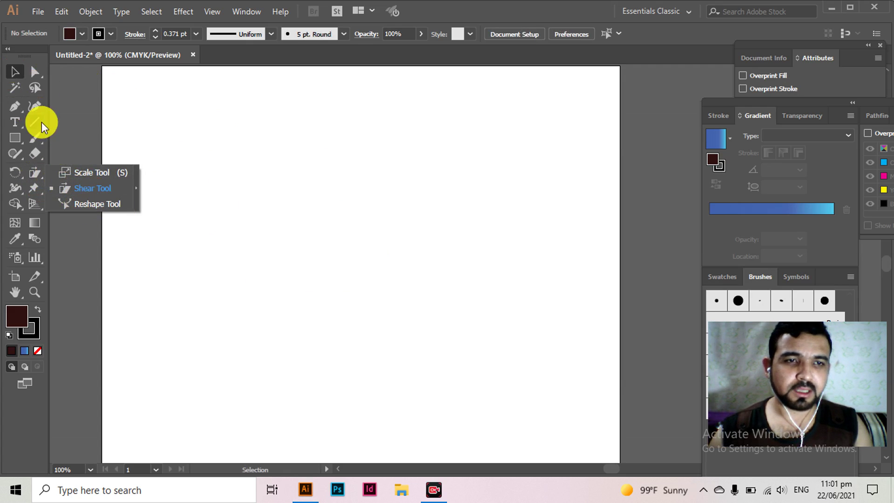
pyautogui.click(75, 122)
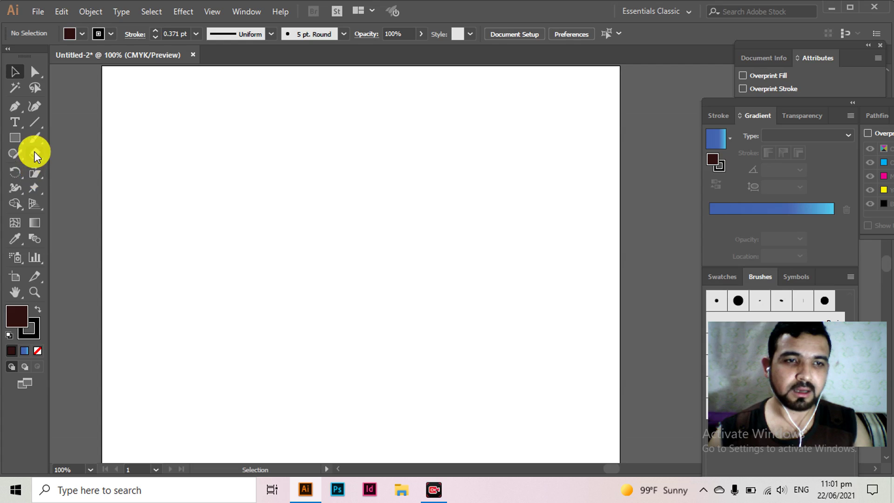
pyautogui.click(19, 175)
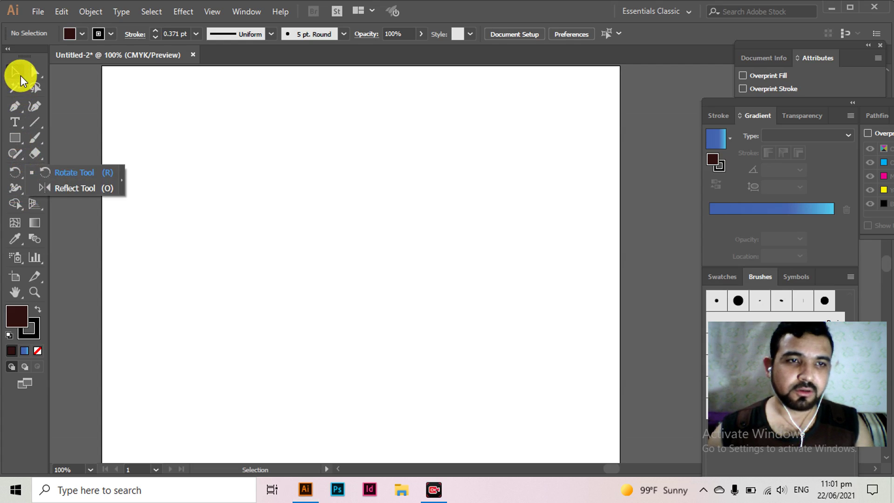
pyautogui.click(21, 77)
pyautogui.click(17, 172)
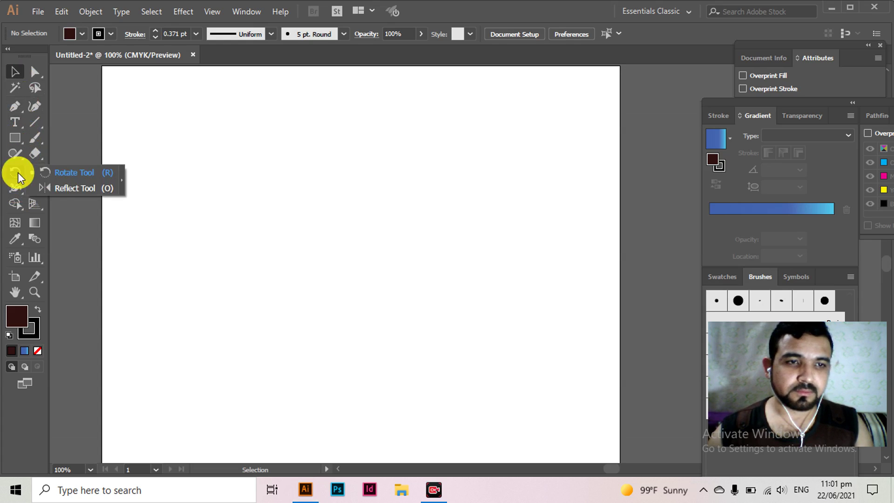
pyautogui.click(87, 175)
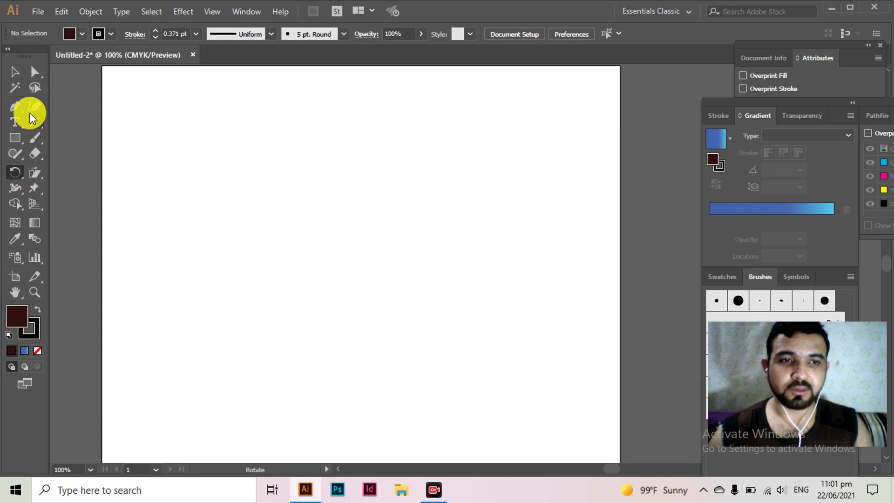
pyautogui.click(15, 70)
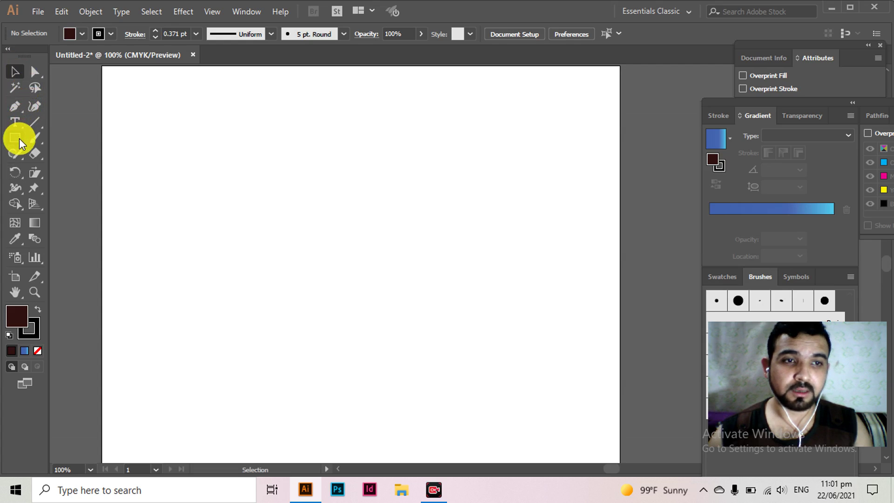
# - Draw an upright dark reddish-brown rectangle about 78 mm wide, left of the artboard's centre
pyautogui.click(19, 138)
pyautogui.click(49, 141)
pyautogui.moveTo(228, 149); pyautogui.dragTo(372, 371)
pyautogui.click(14, 71)
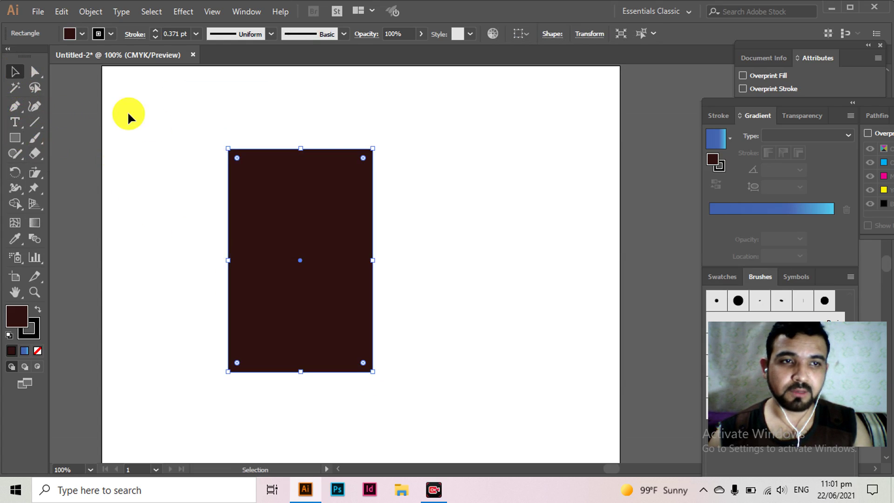
pyautogui.click(169, 140)
pyautogui.click(287, 209)
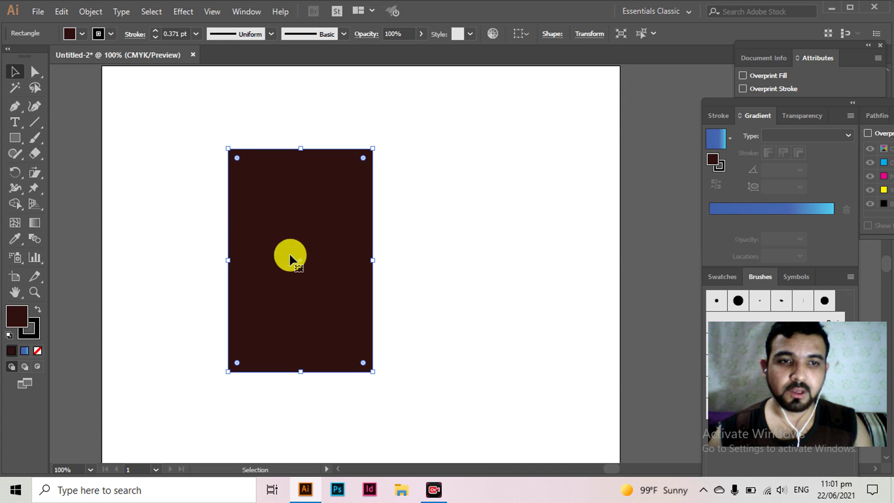
pyautogui.click(403, 288)
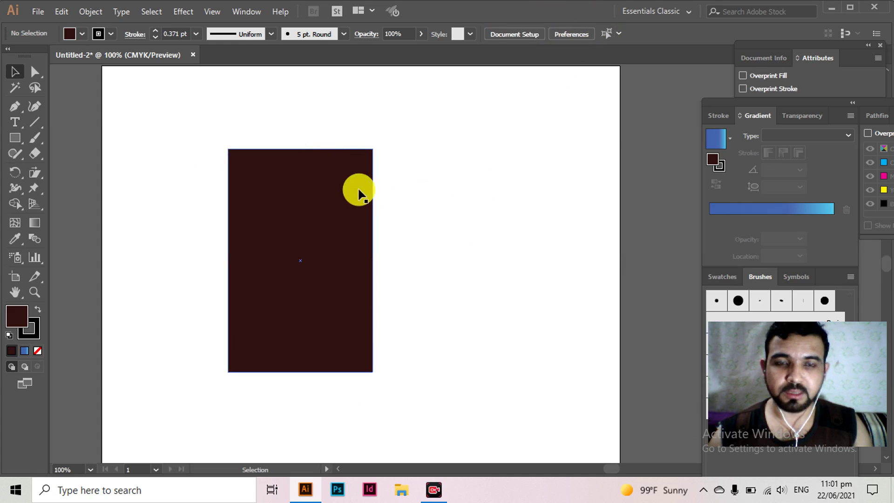
# - Set the keyboard increment to 10 mm in the General preferences and check the setting once more
pyautogui.click(564, 34)
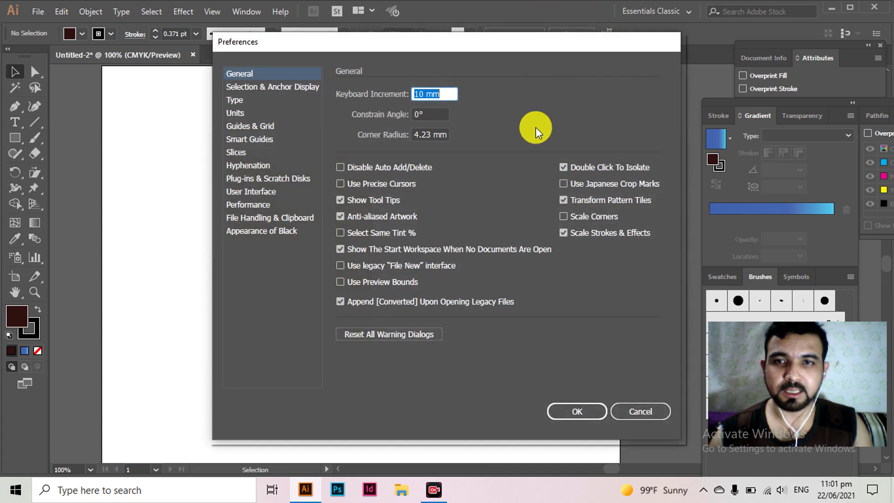
pyautogui.click(454, 94)
pyautogui.press('BackSpace')
pyautogui.press('BackSpace')
pyautogui.press('BackSpace')
pyautogui.press('BackSpace')
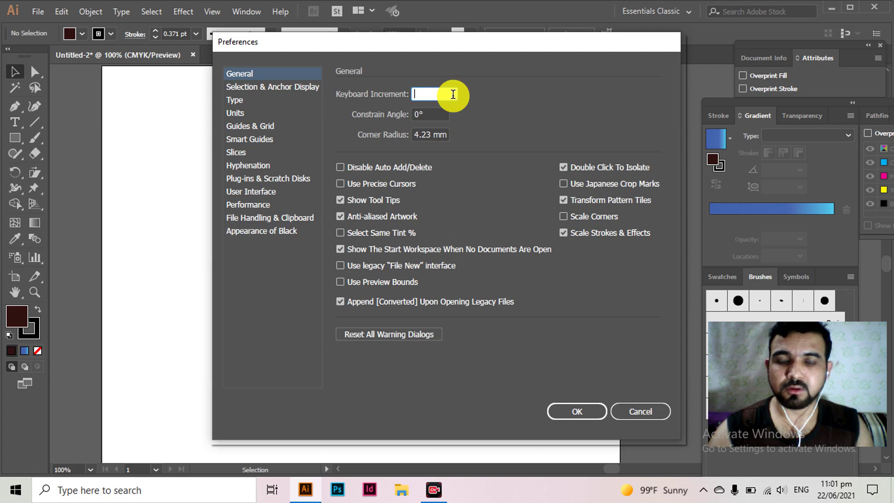
pyautogui.write('5')
pyautogui.press('BackSpace')
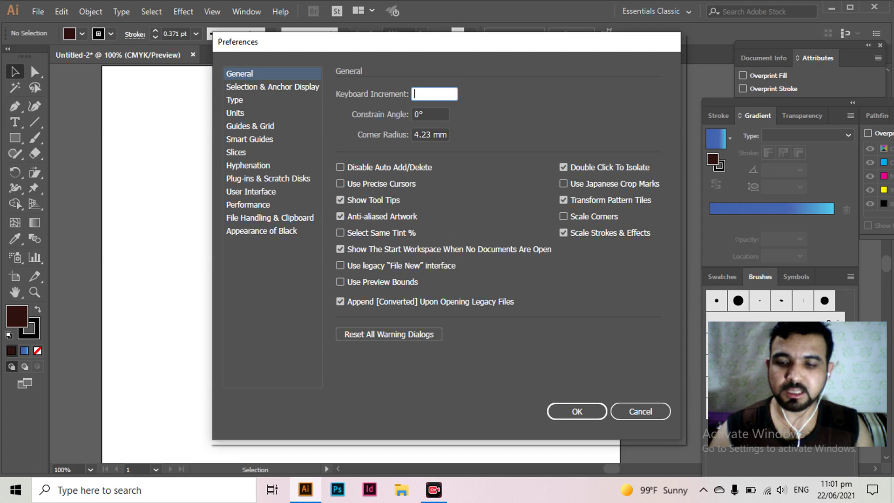
pyautogui.write('10')
pyautogui.press('Return')
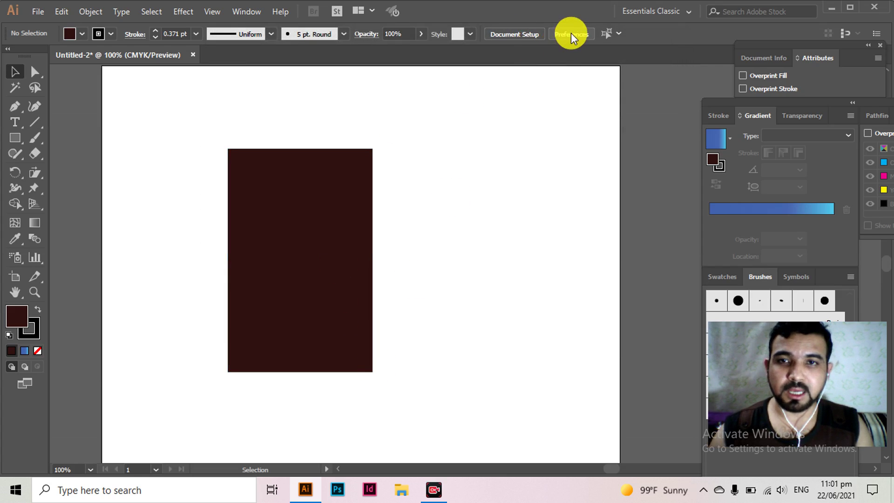
pyautogui.click(570, 34)
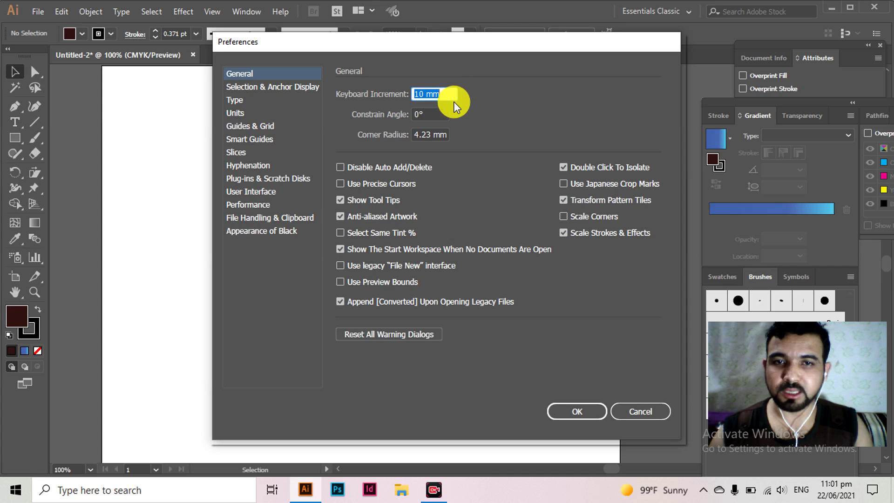
pyautogui.click(573, 413)
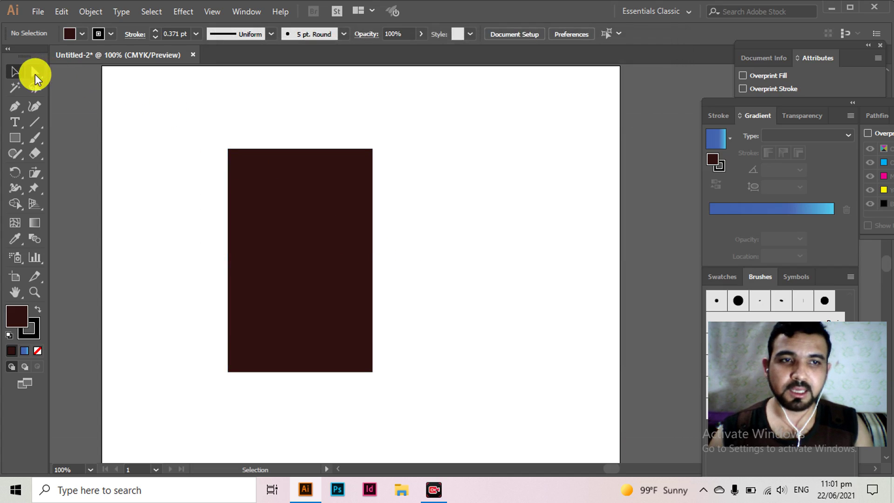
# - Taper the rectangle downward by moving its lower-right anchor 10 mm left and its lower-left anchor 10 mm right
pyautogui.click(38, 72)
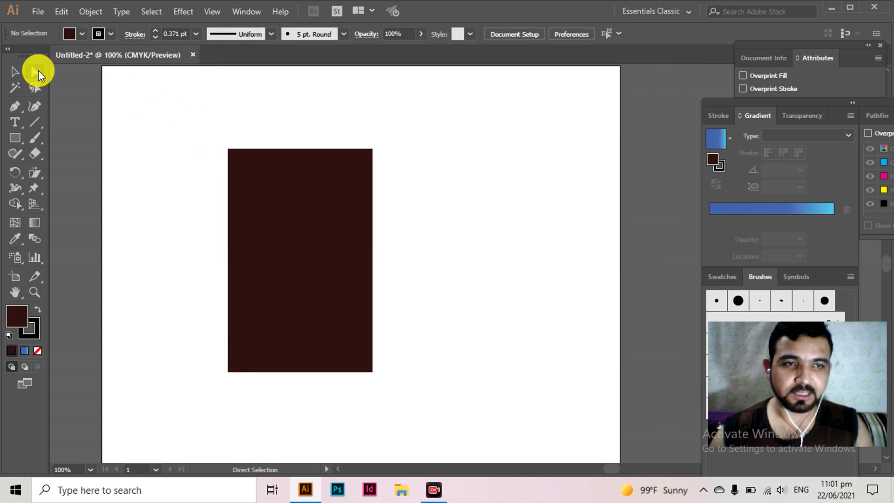
pyautogui.moveTo(396, 357); pyautogui.dragTo(356, 385)
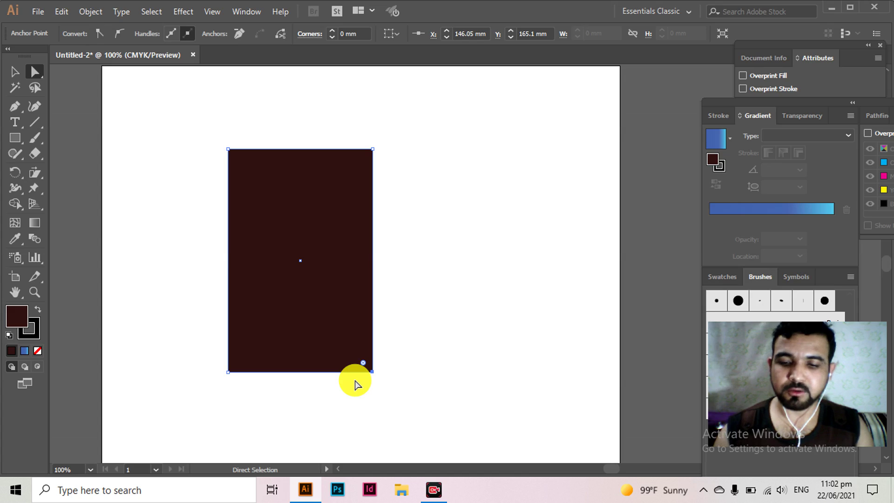
pyautogui.hotkey('shift', 'Left')
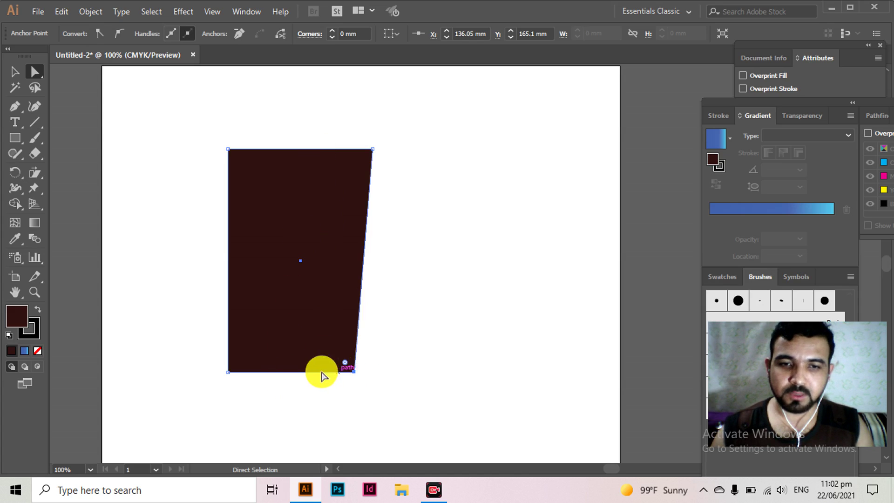
pyautogui.moveTo(202, 350); pyautogui.dragTo(248, 385)
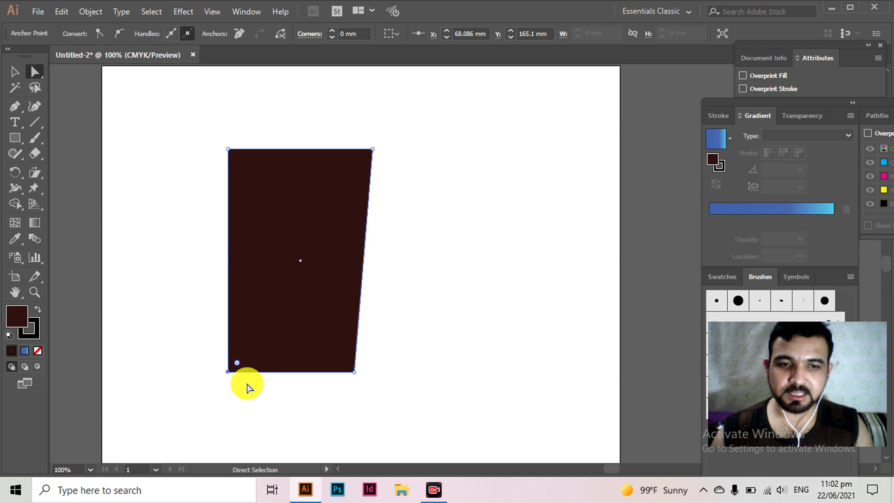
pyautogui.hotkey('shift', 'Right')
pyautogui.hotkey('shift', 'Right')
pyautogui.hotkey('shift', 'Right')
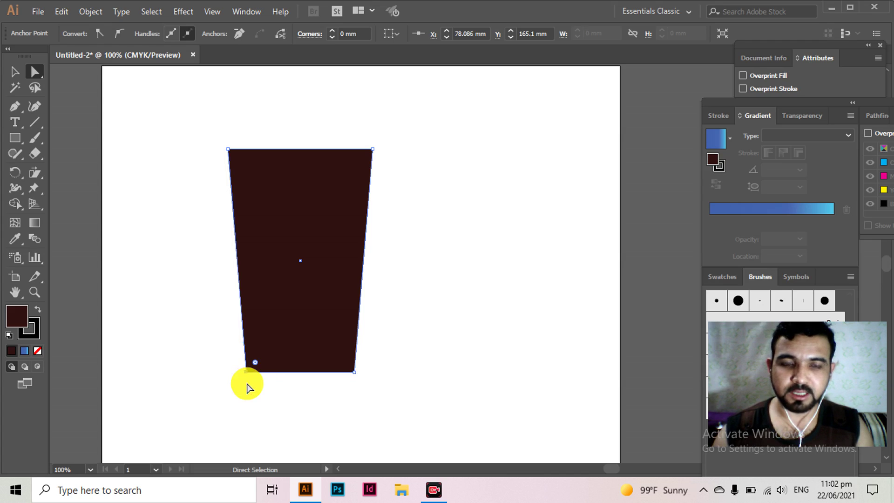
# - Duplicate the tapered shape to its right so the two upper corners touch, and select the copy
pyautogui.click(192, 320)
pyautogui.moveTo(210, 169); pyautogui.dragTo(408, 233)
pyautogui.click(421, 147)
pyautogui.click(401, 203)
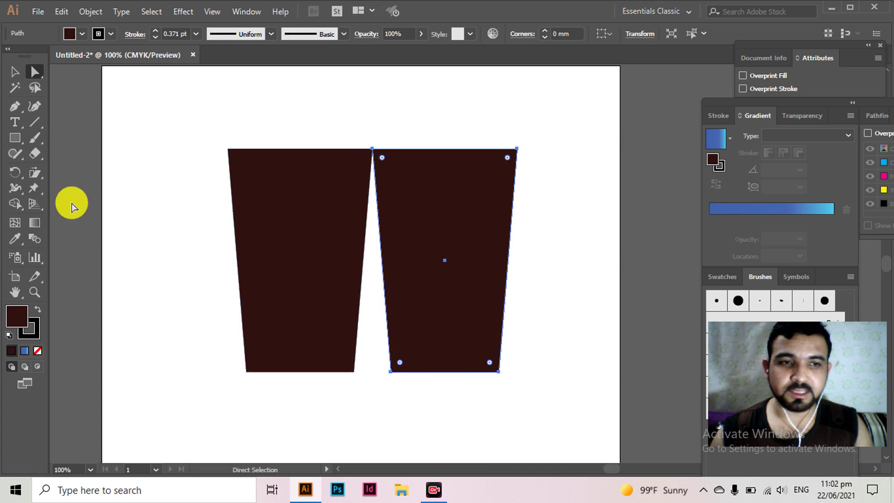
# - Rotate the copy about the shared upper corner so its slanted side lies against the original's side
pyautogui.click(15, 173)
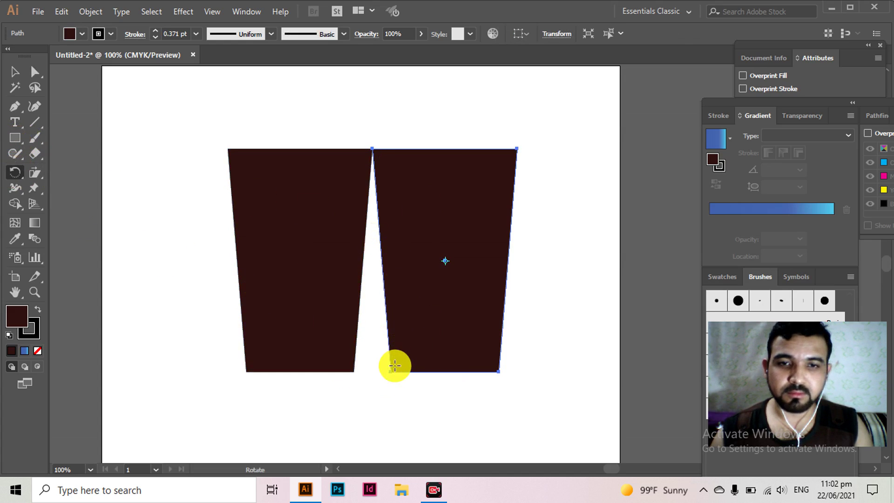
pyautogui.moveTo(392, 372); pyautogui.dragTo(349, 373)
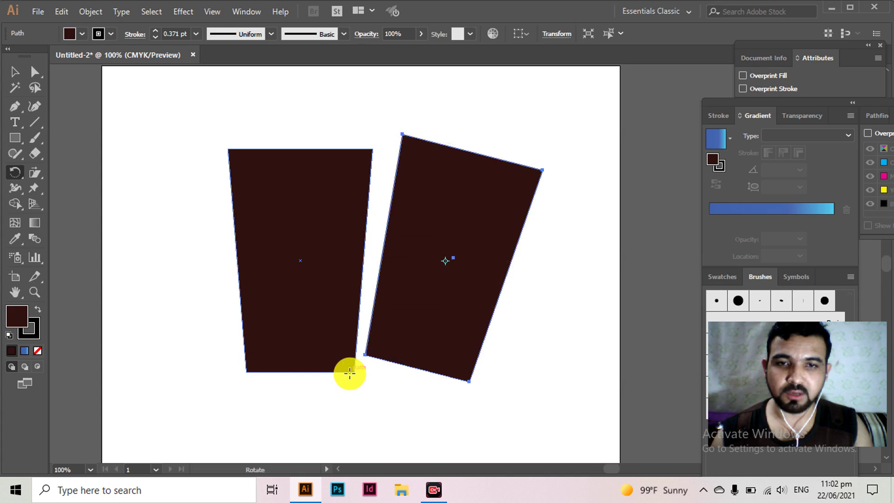
pyautogui.hotkey('ctrl', 'z')
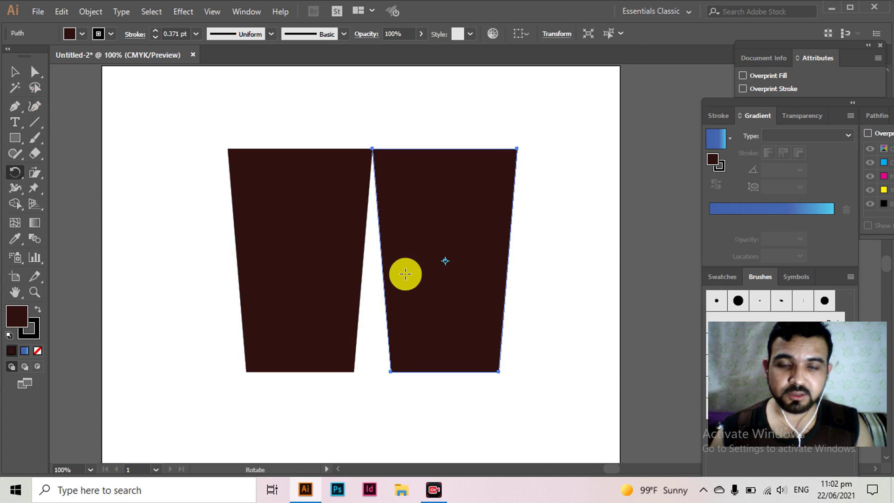
pyautogui.click(372, 149)
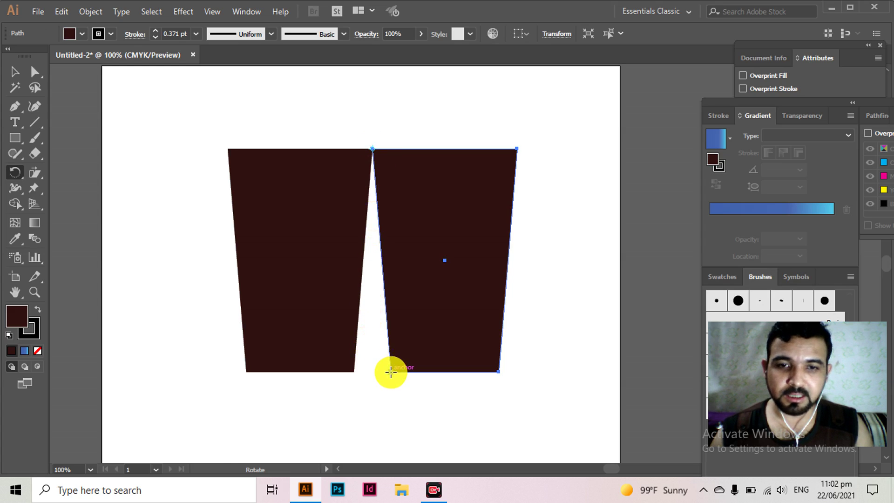
pyautogui.moveTo(390, 372); pyautogui.dragTo(355, 364)
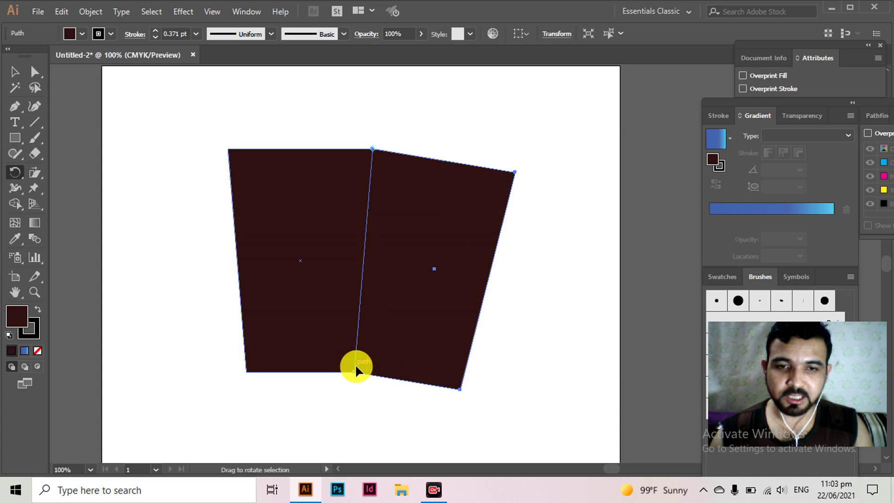
# - Rotate both joined shapes together slightly counter-clockwise so they fan out evenly about an upright seam
pyautogui.click(9, 72)
pyautogui.click(196, 128)
pyautogui.moveTo(232, 127); pyautogui.dragTo(418, 208)
pyautogui.moveTo(331, 130); pyautogui.dragTo(401, 190)
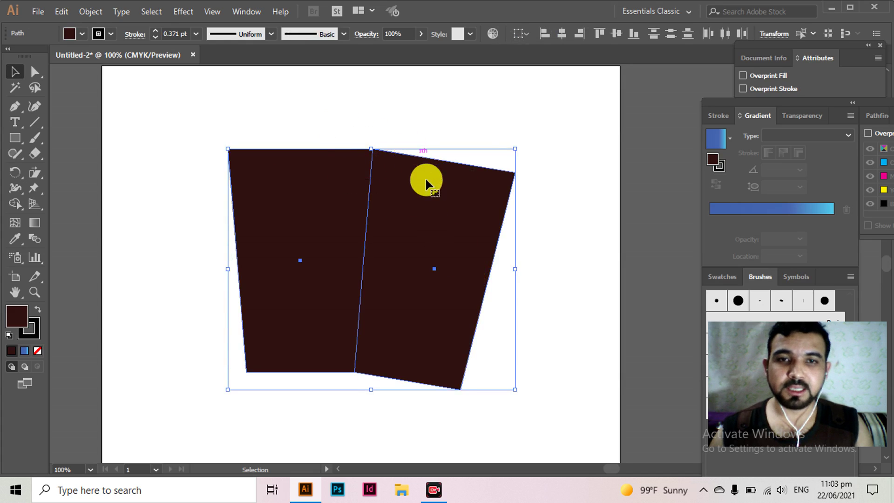
pyautogui.moveTo(522, 146); pyautogui.dragTo(490, 127)
pyautogui.click(485, 127)
# - Inspect the seam between the two joined shapes, and delete both shapes from the artboard
pyautogui.scroll(1, 339, 244)
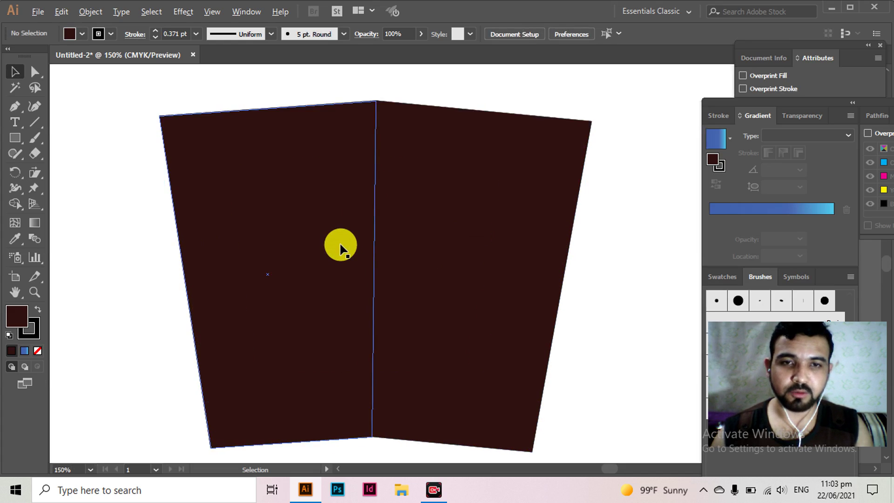
pyautogui.scroll(-2, 373, 255)
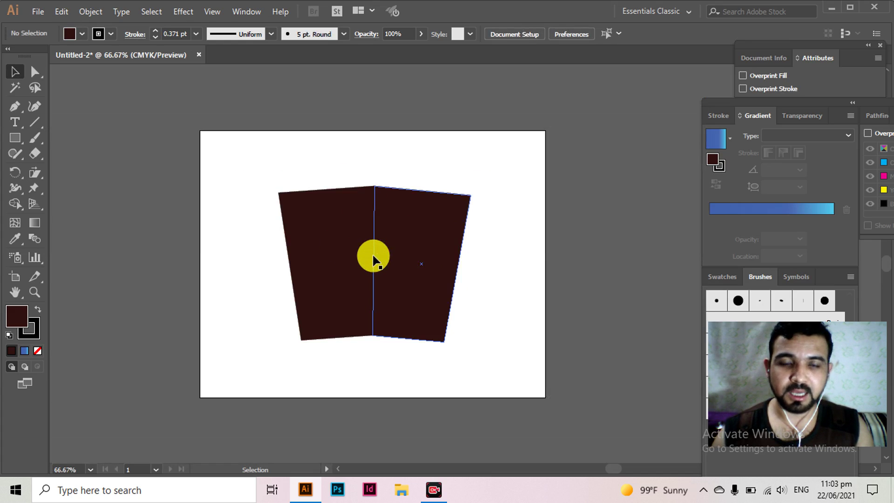
pyautogui.scroll(1, 374, 259)
pyautogui.moveTo(399, 245); pyautogui.dragTo(390, 230)
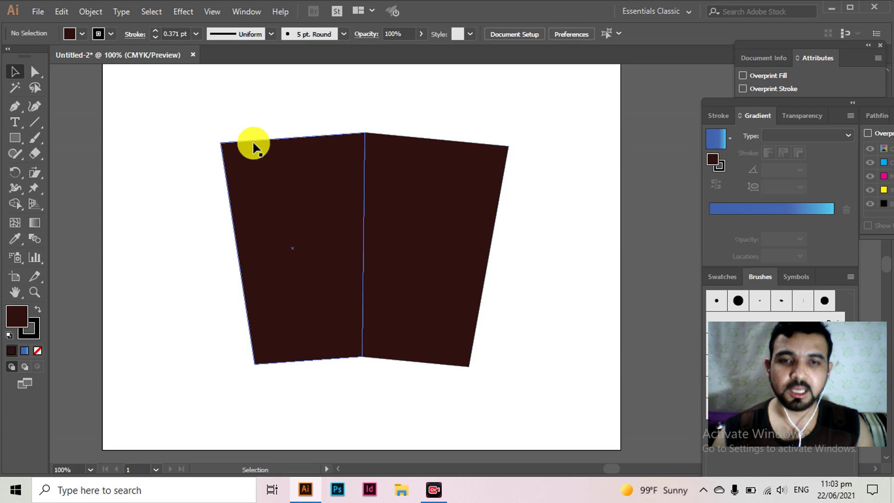
pyautogui.moveTo(247, 123); pyautogui.dragTo(456, 264)
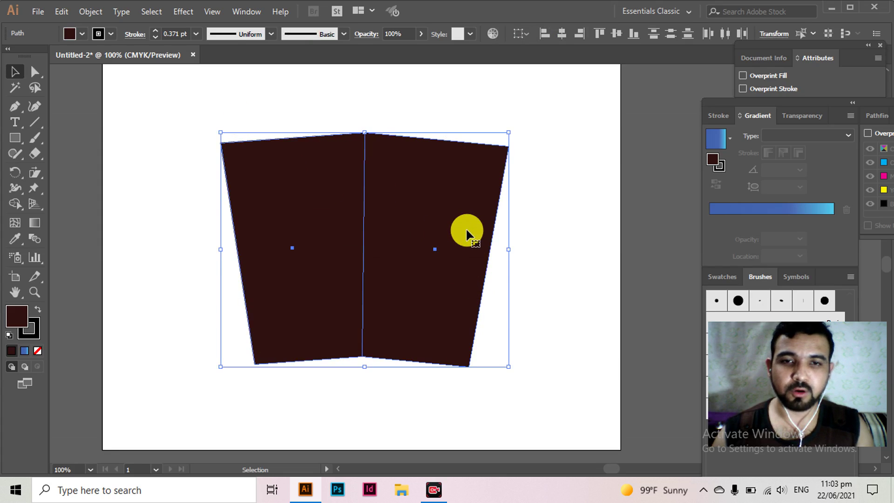
pyautogui.press('Delete')
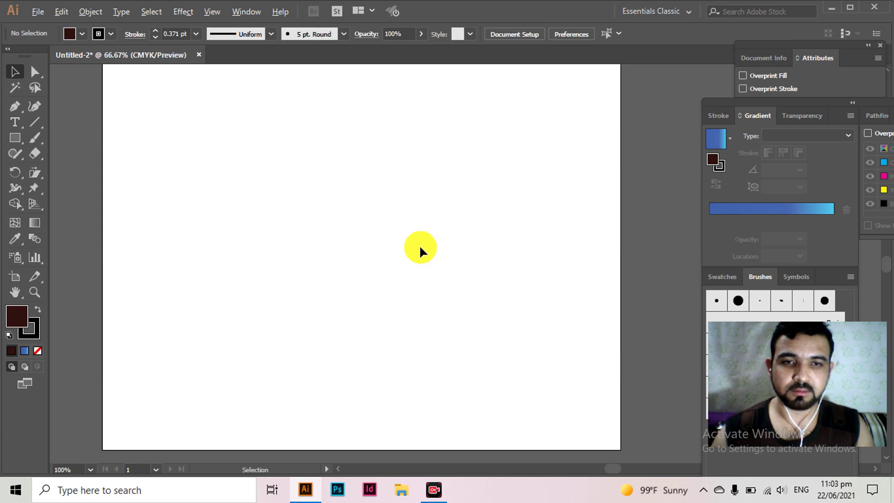
pyautogui.scroll(-1, 419, 247)
pyautogui.scroll(1, 344, 254)
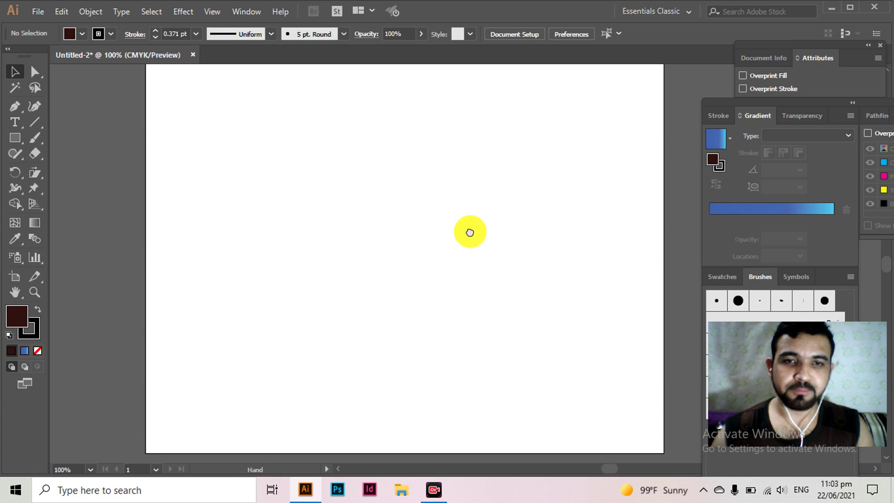
pyautogui.moveTo(470, 232); pyautogui.dragTo(439, 244)
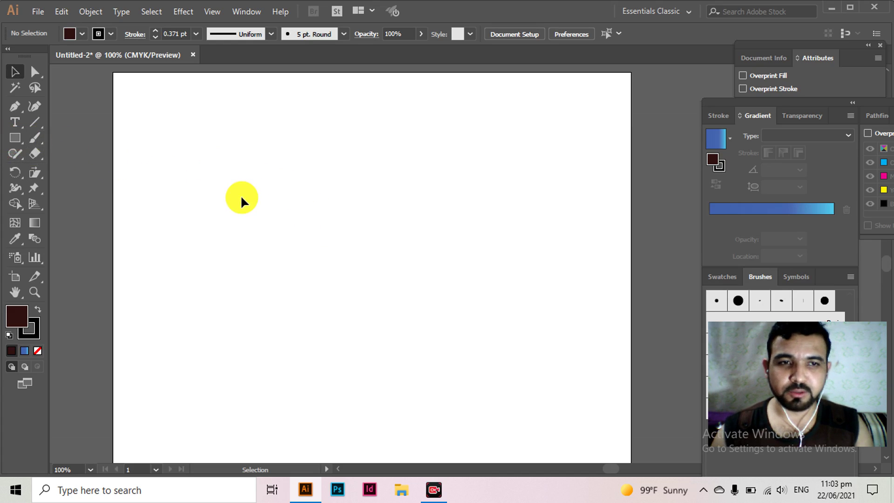
pyautogui.scroll(-1, 240, 201)
pyautogui.click(40, 173)
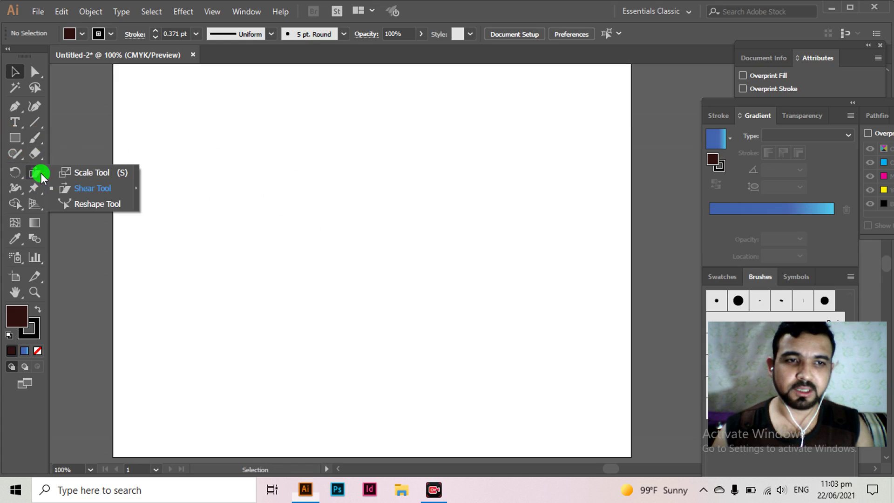
pyautogui.click(67, 176)
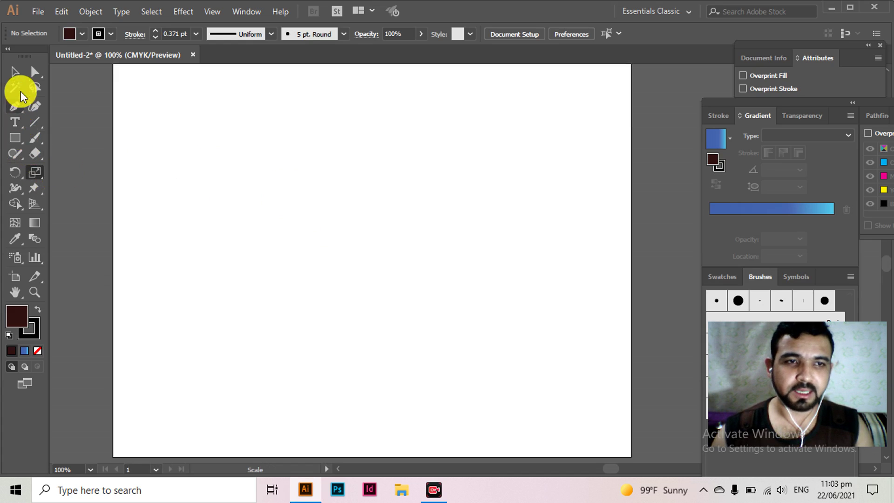
pyautogui.click(18, 75)
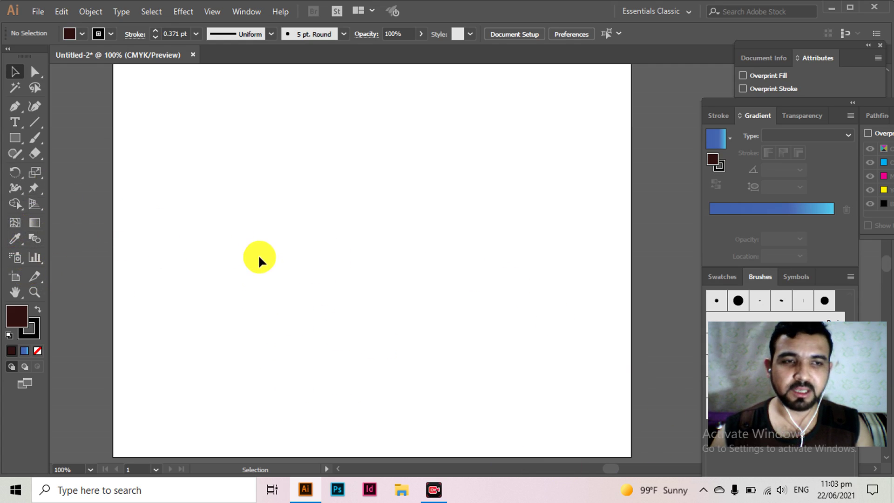
pyautogui.click(15, 152)
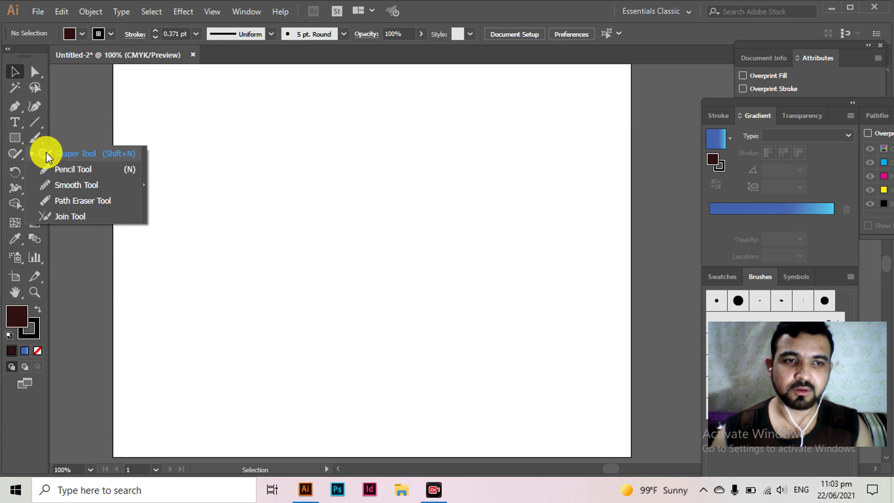
pyautogui.click(14, 71)
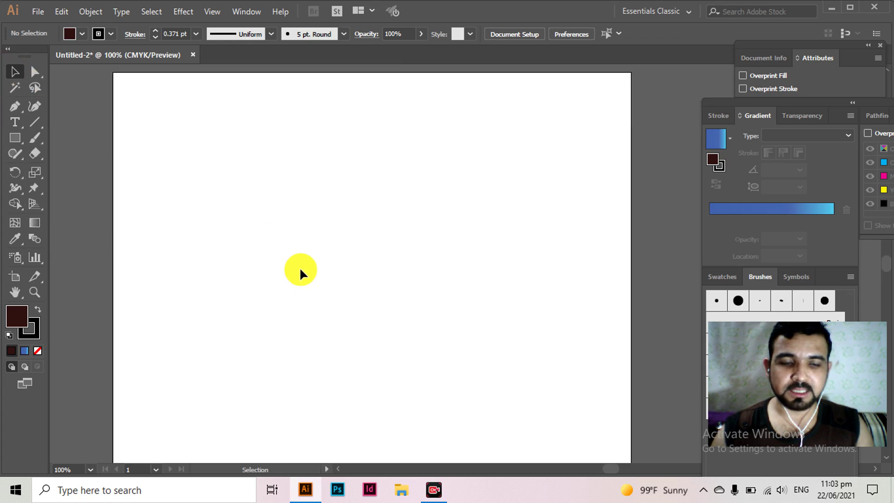
pyautogui.scroll(1, 300, 270)
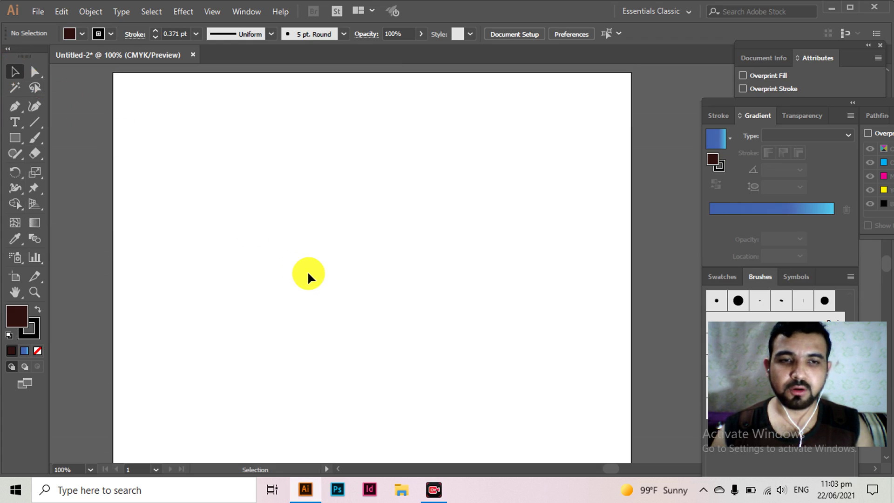
# - Set the default stroke to None, make the dark brown fill the active attribute, and dismiss the floating colour settings
pyautogui.click(38, 331)
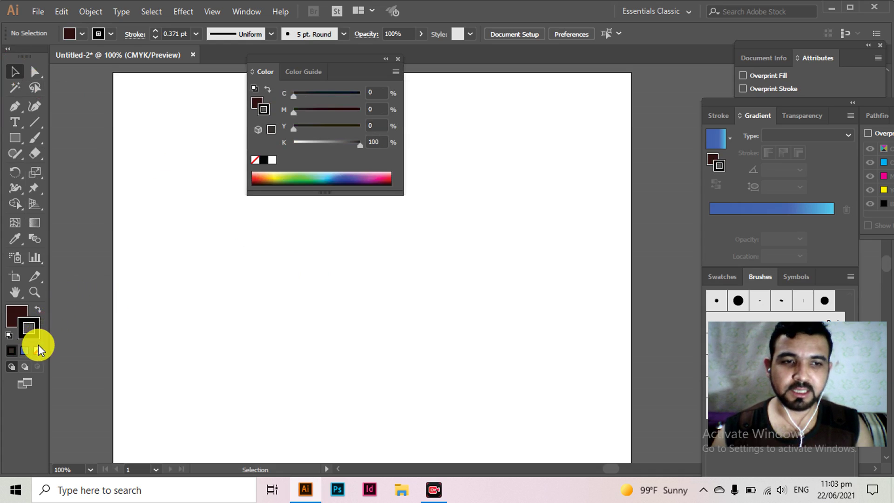
pyautogui.click(38, 347)
pyautogui.click(15, 308)
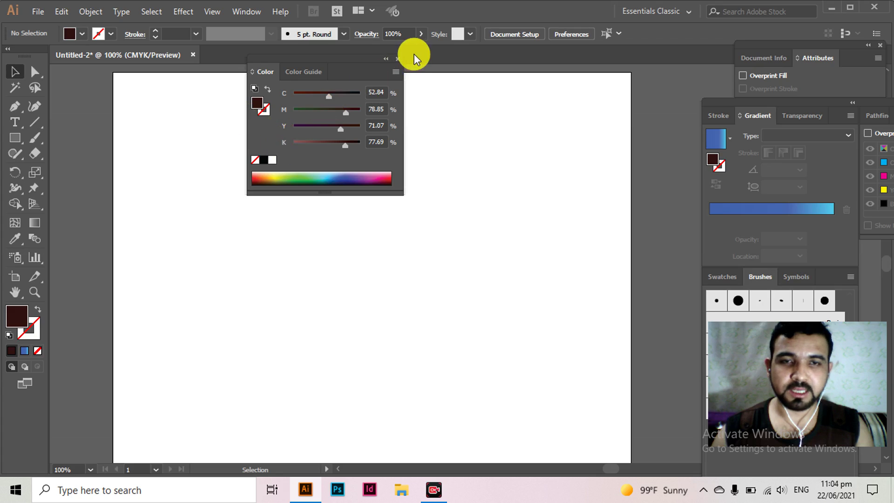
pyautogui.click(399, 59)
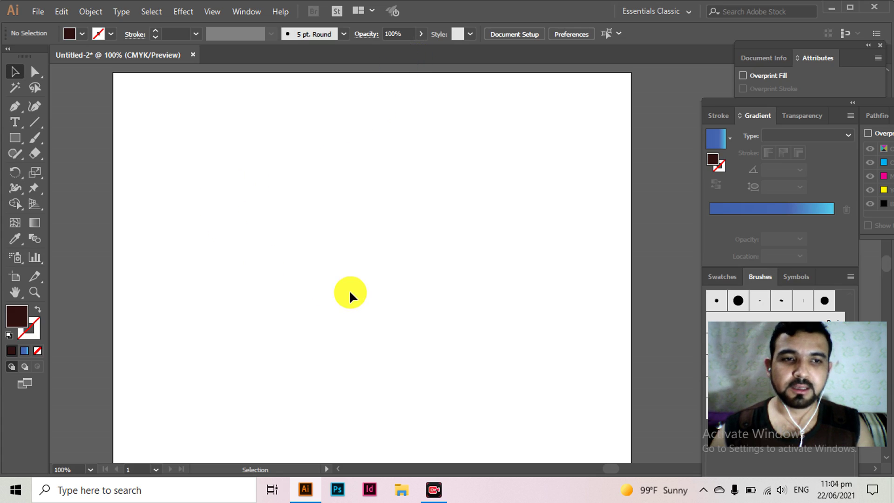